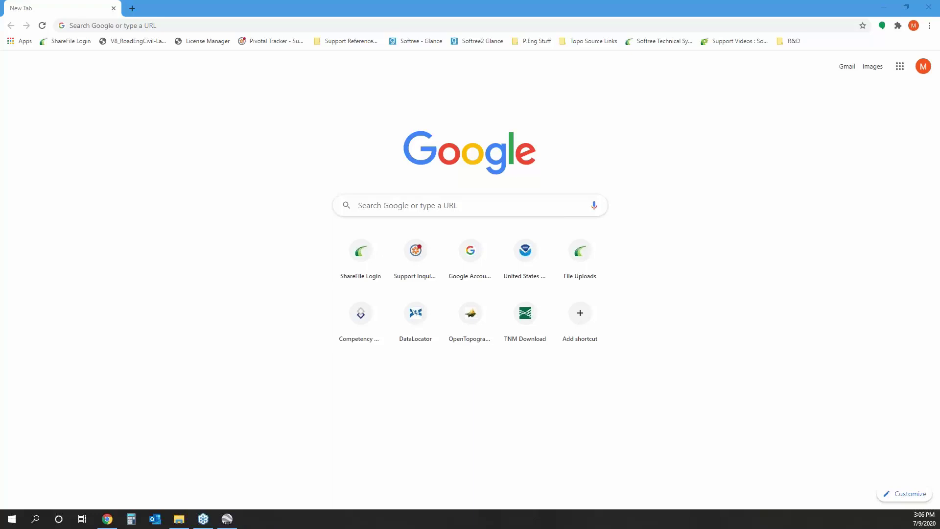
Open the bookmarked OpenTopography data page and examine worldwide dataset coverage on its map
{"action": "left_click", "coordinate": [611, 41]}
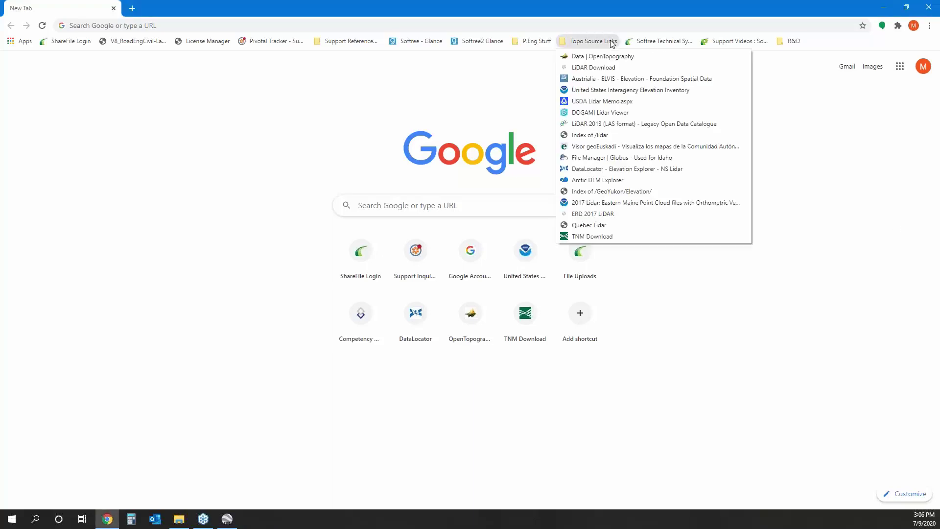
{"action": "left_click", "coordinate": [592, 56]}
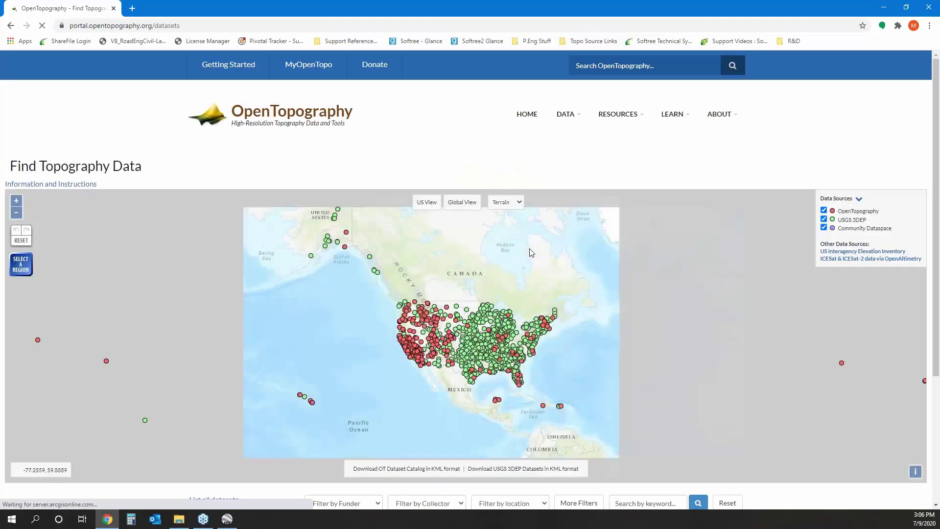
{"action": "left_click_drag", "start_coordinate": [583, 323], "coordinate": [347, 224]}
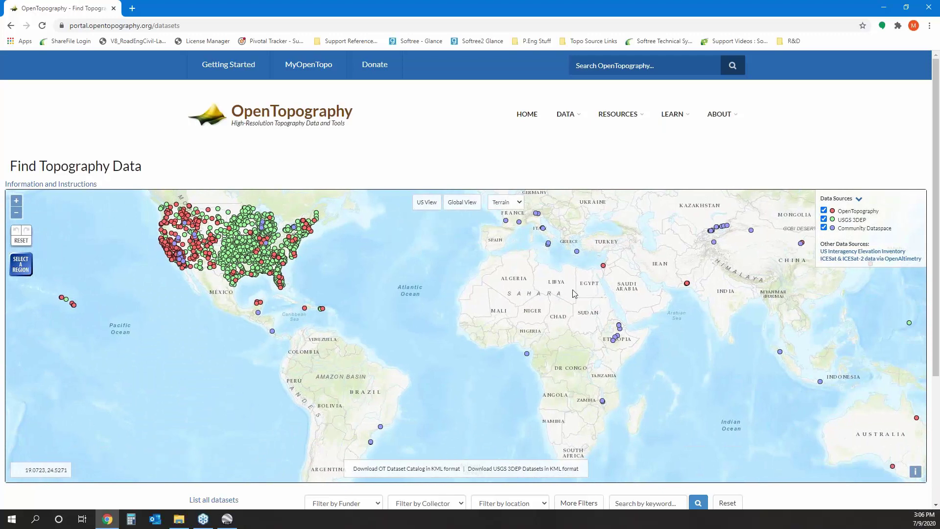
{"action": "left_click_drag", "start_coordinate": [593, 297], "coordinate": [355, 252]}
{"action": "scroll", "coordinate": [355, 252], "scroll_direction": "down", "scroll_amount": 2}
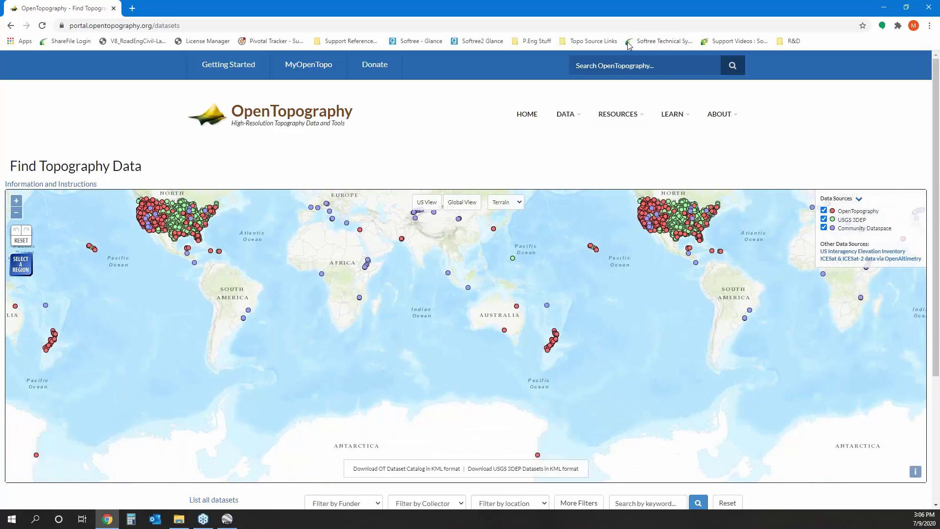
Open the bookmarked Quebec Lidar index and look through its folders and zip files
{"action": "left_click", "coordinate": [601, 43]}
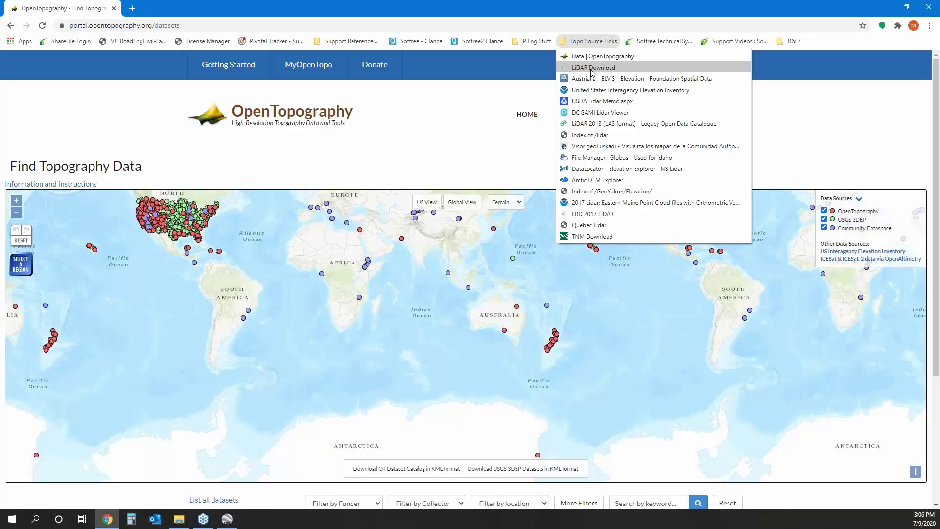
{"action": "left_click", "coordinate": [584, 225]}
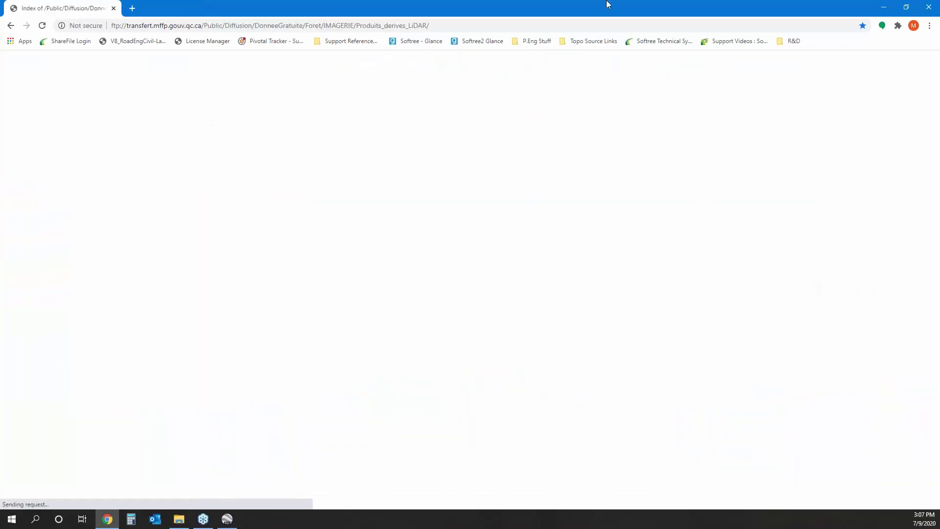
{"action": "scroll", "coordinate": [85, 323], "scroll_direction": "down", "scroll_amount": 10}
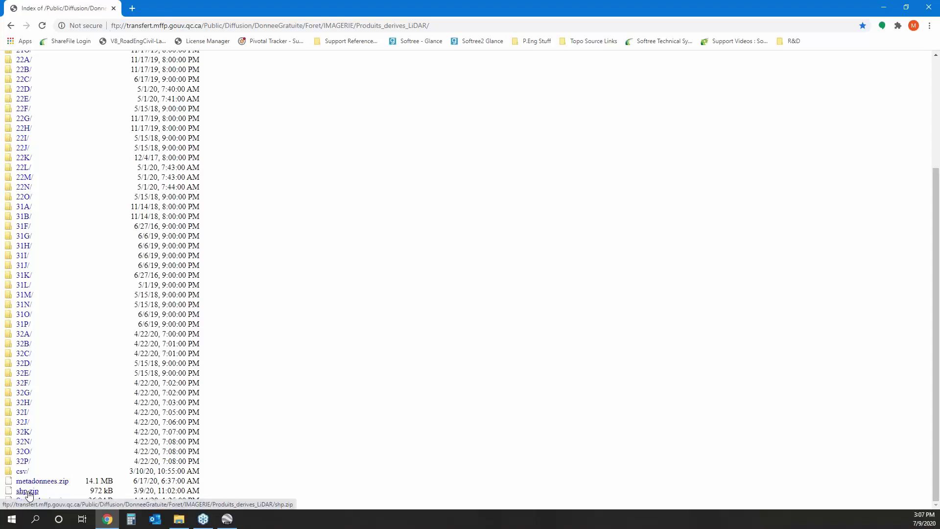
{"action": "scroll", "coordinate": [8, 341], "scroll_direction": "up", "scroll_amount": 3}
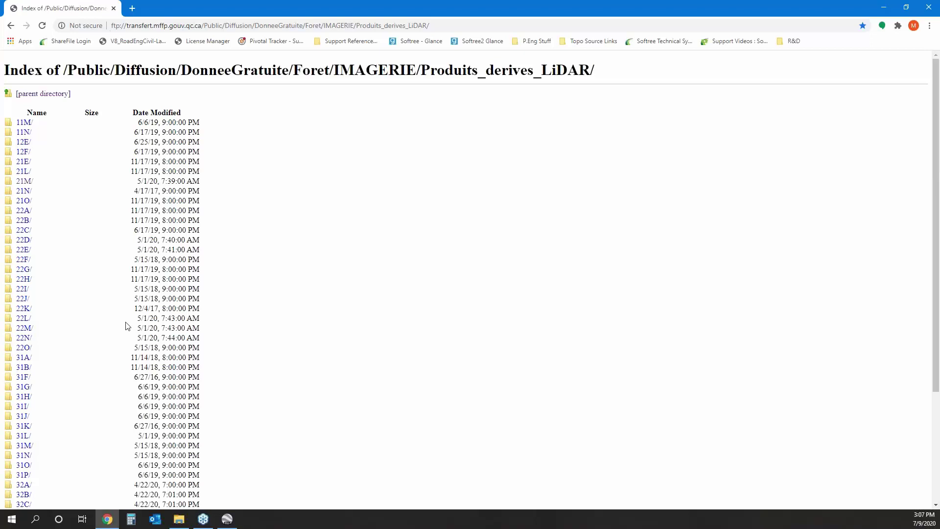
Open the United States Interagency Elevation Inventory, identify topographic lidar in northern Indiana, and expand the 2011 Indiana Statewide Lidar Collection details
{"action": "left_click", "coordinate": [590, 41]}
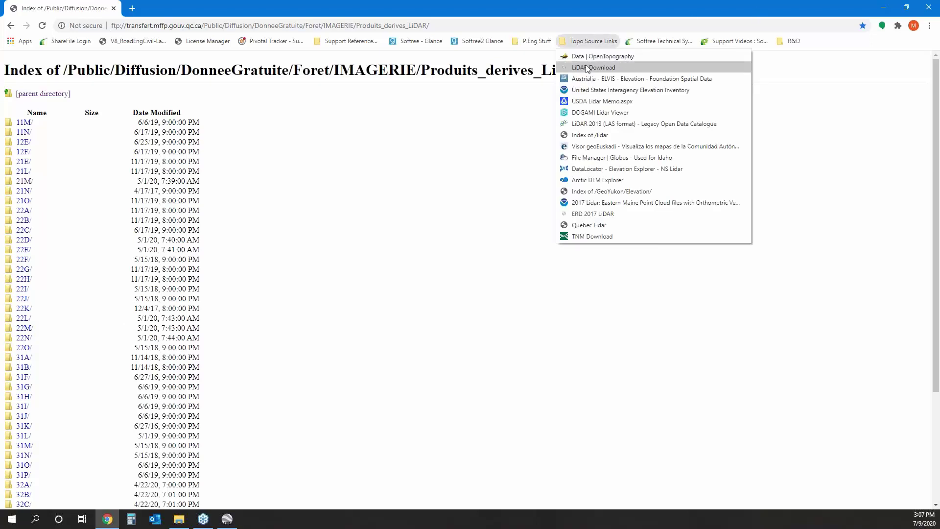
{"action": "left_click", "coordinate": [606, 94]}
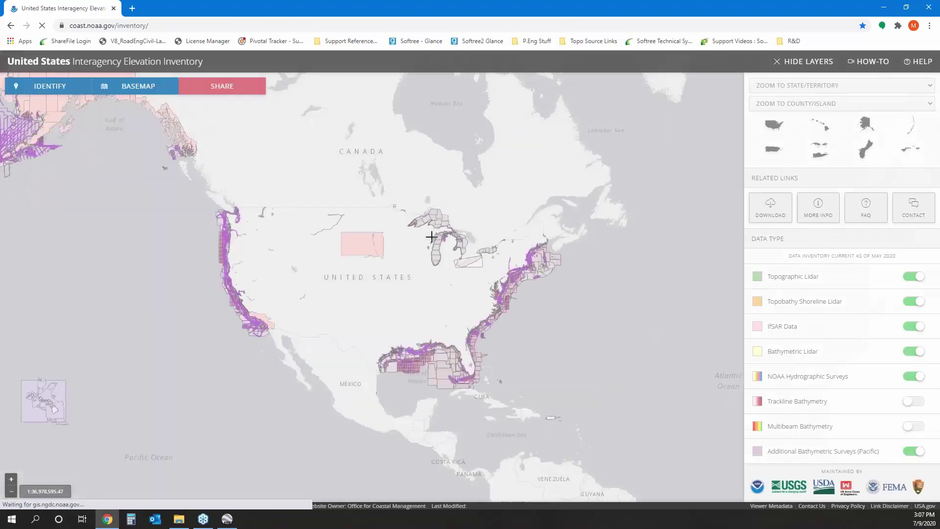
{"action": "scroll", "coordinate": [436, 273], "scroll_direction": "up", "scroll_amount": 4}
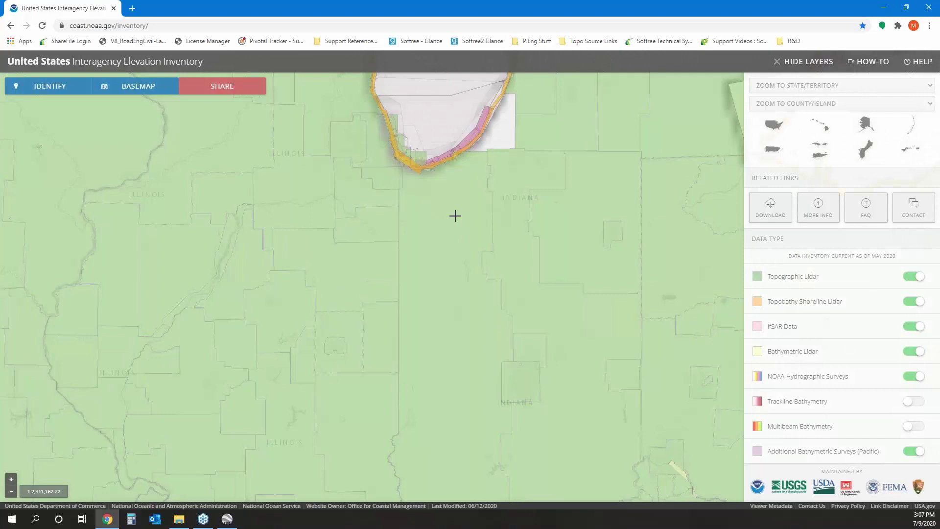
{"action": "left_click", "coordinate": [455, 216]}
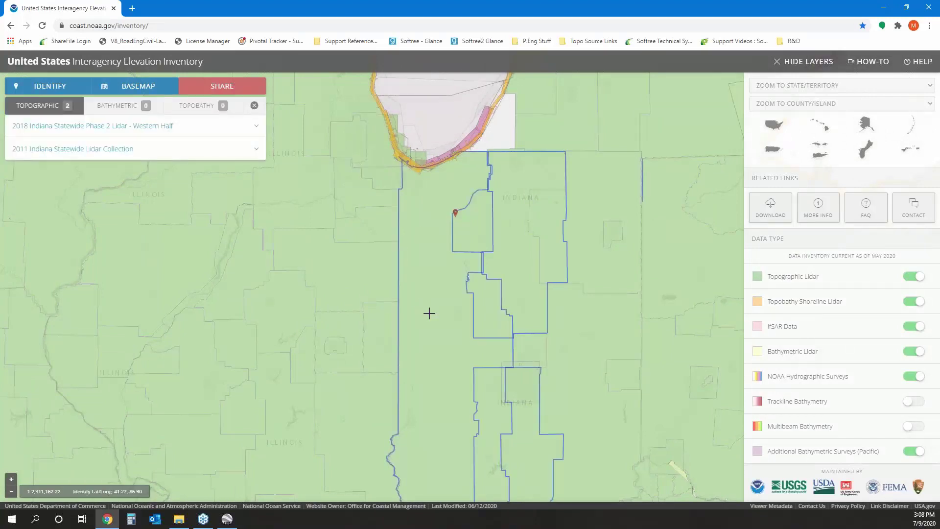
{"action": "mouse_move", "coordinate": [115, 144]}
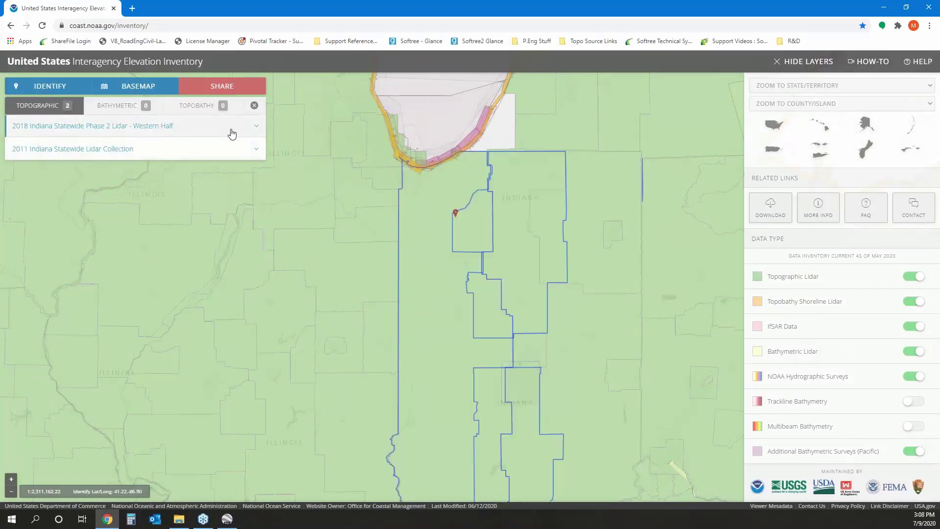
{"action": "left_click", "coordinate": [255, 152]}
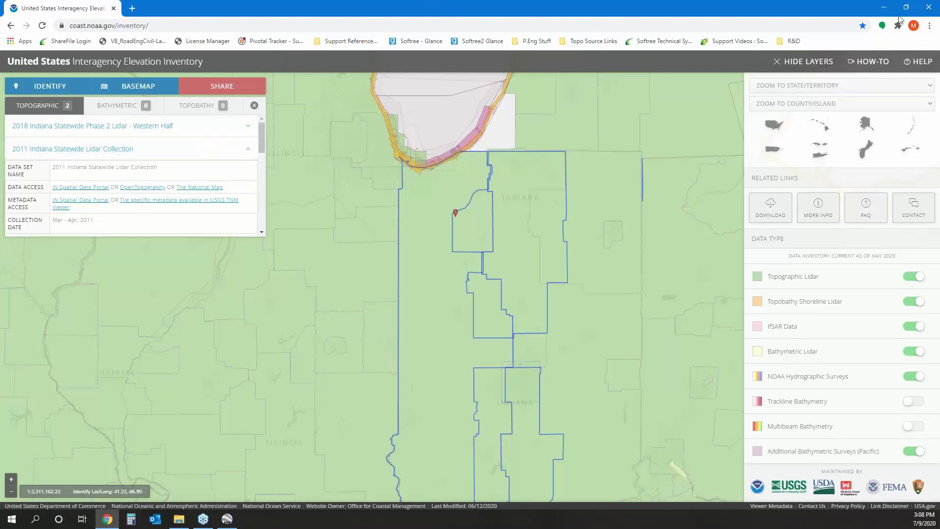
Switch to Google Earth Pro and examine the project path's location north of Clarksville and its surroundings
{"action": "left_click", "coordinate": [884, 8]}
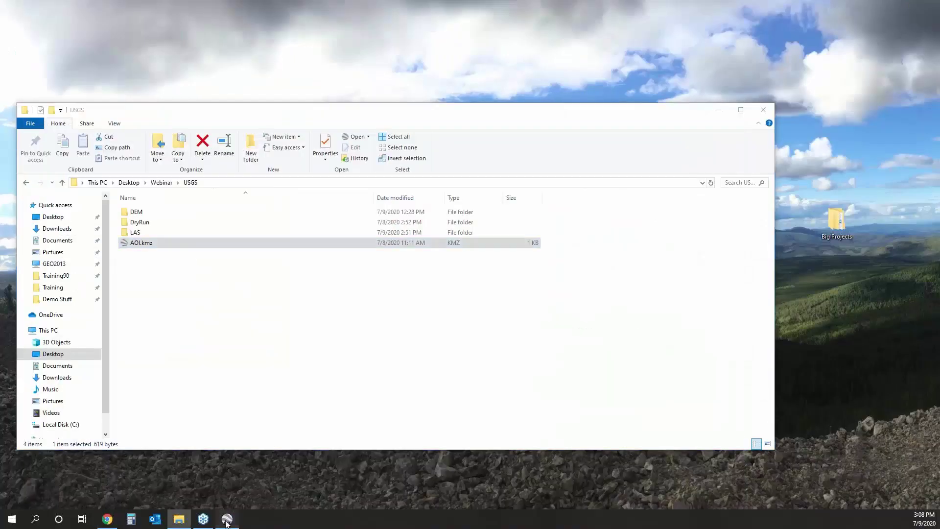
{"action": "left_click", "coordinate": [226, 521]}
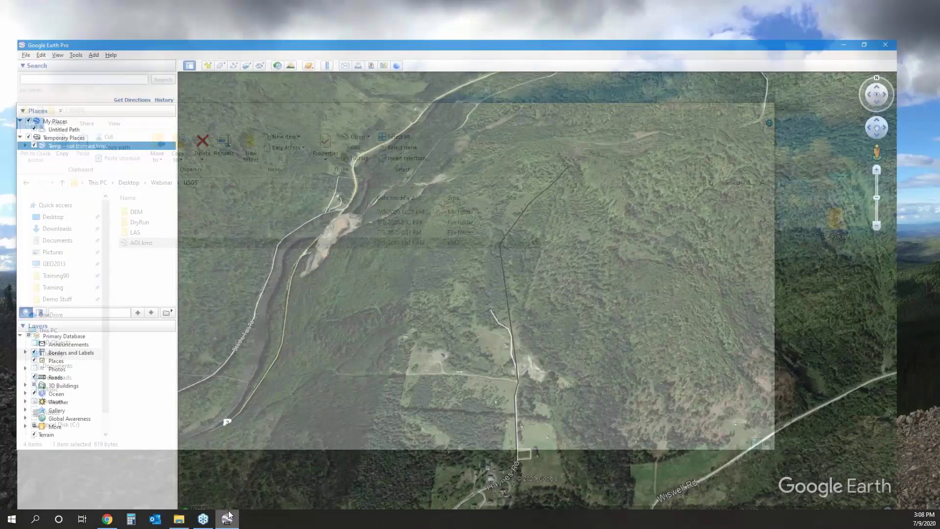
{"action": "scroll", "coordinate": [491, 331], "scroll_direction": "down", "scroll_amount": 2}
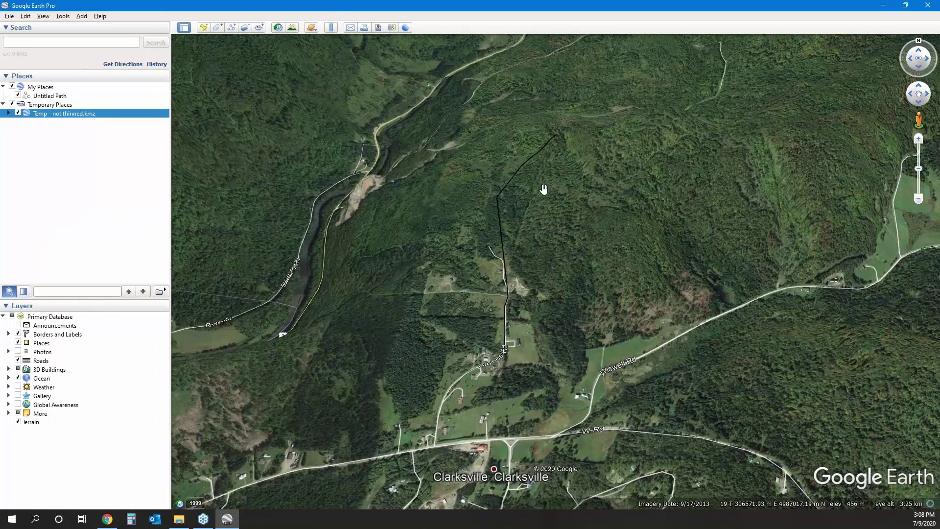
{"action": "scroll", "coordinate": [500, 352], "scroll_direction": "down", "scroll_amount": 3}
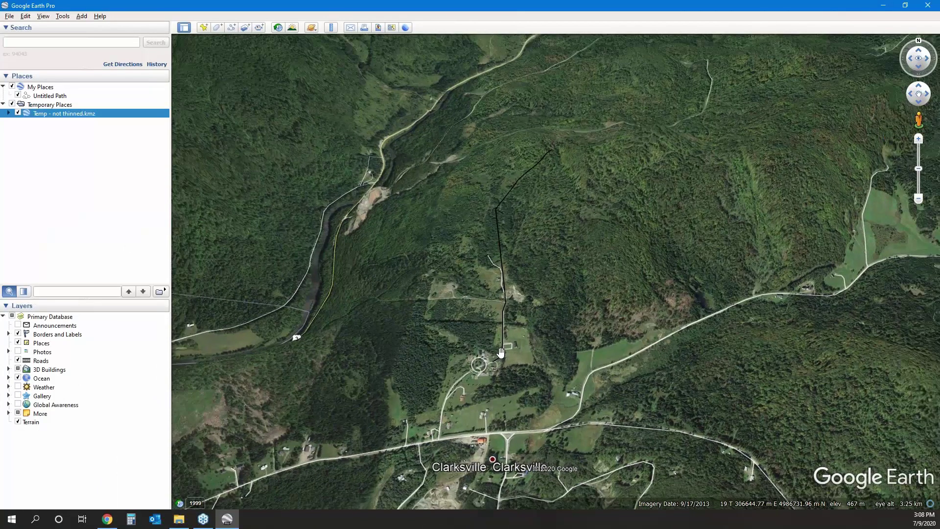
{"action": "scroll", "coordinate": [502, 348], "scroll_direction": "down", "scroll_amount": 5}
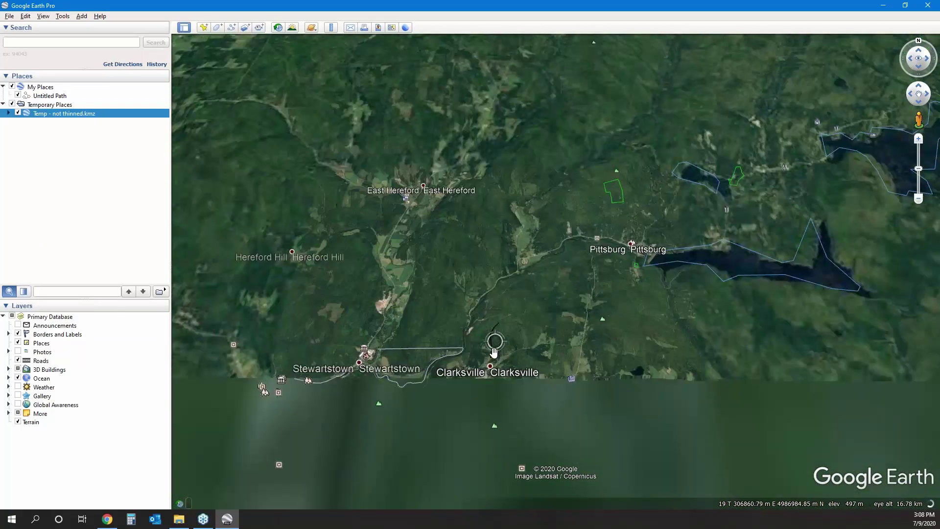
{"action": "scroll", "coordinate": [494, 351], "scroll_direction": "down", "scroll_amount": 3}
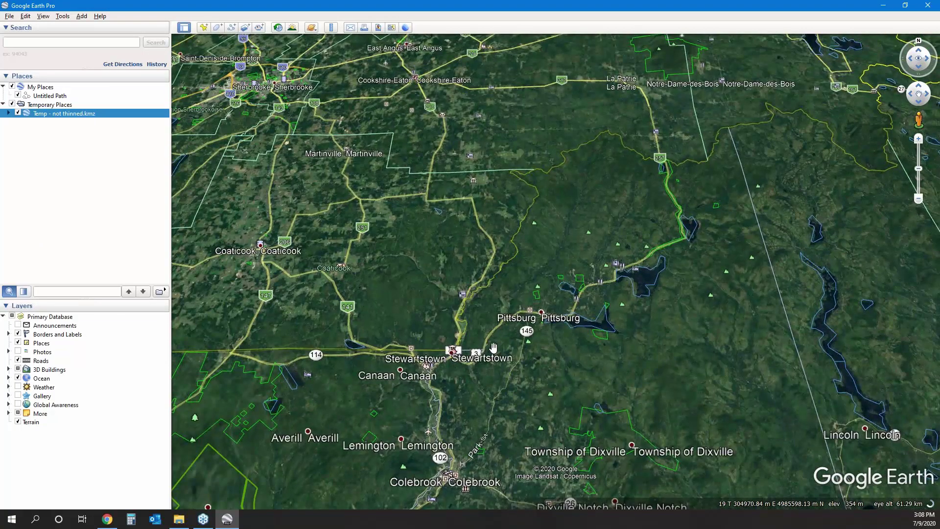
{"action": "scroll", "coordinate": [493, 347], "scroll_direction": "up", "scroll_amount": 5}
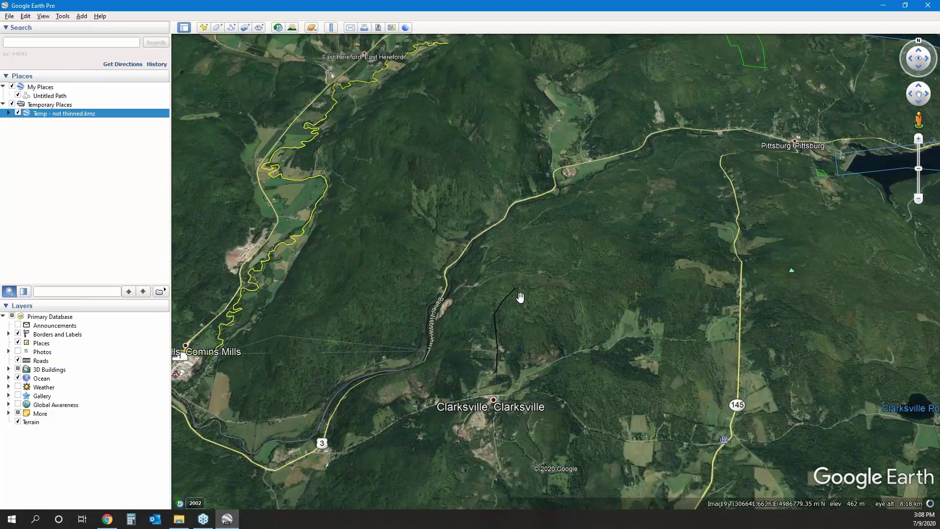
{"action": "scroll", "coordinate": [516, 308], "scroll_direction": "up", "scroll_amount": 2}
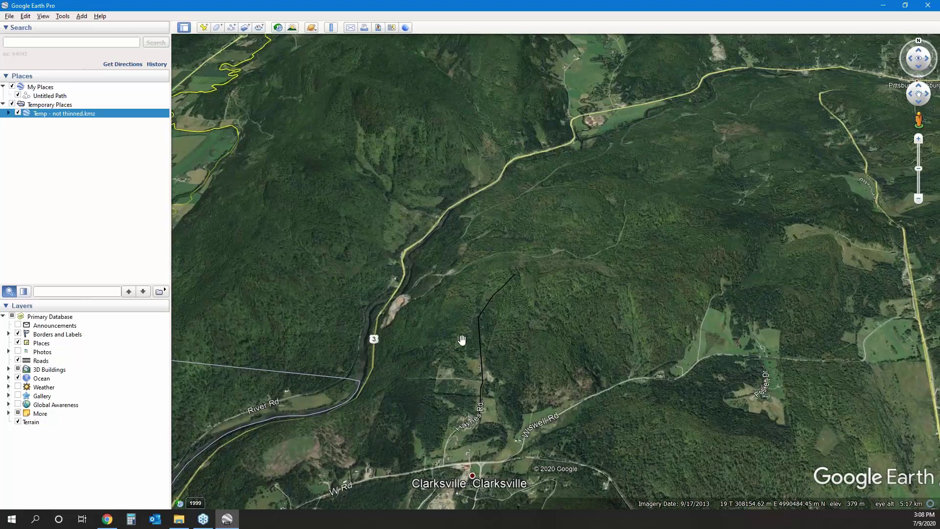
Switch back to Chrome and try to load the bookmarked TNM Download site
{"action": "left_click", "coordinate": [888, 9]}
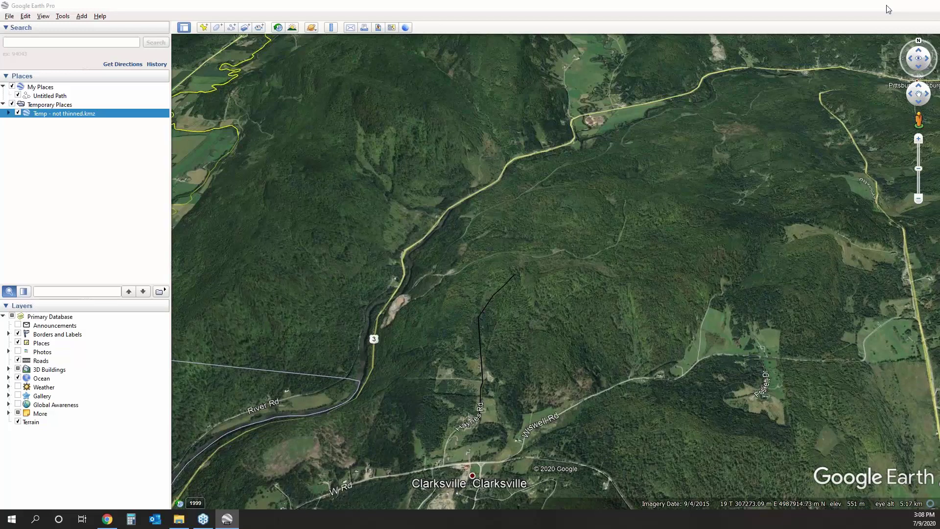
{"action": "left_click", "coordinate": [107, 519]}
{"action": "left_click", "coordinate": [595, 41]}
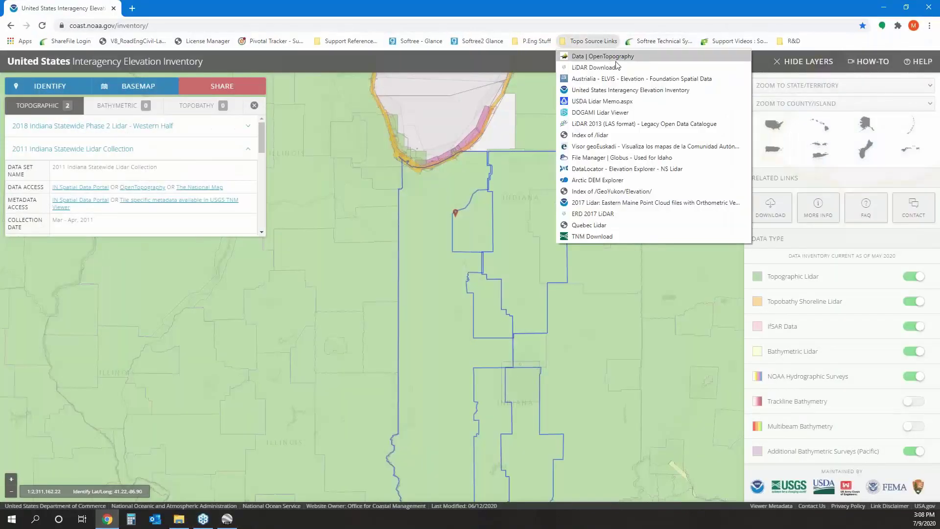
{"action": "left_click", "coordinate": [586, 238]}
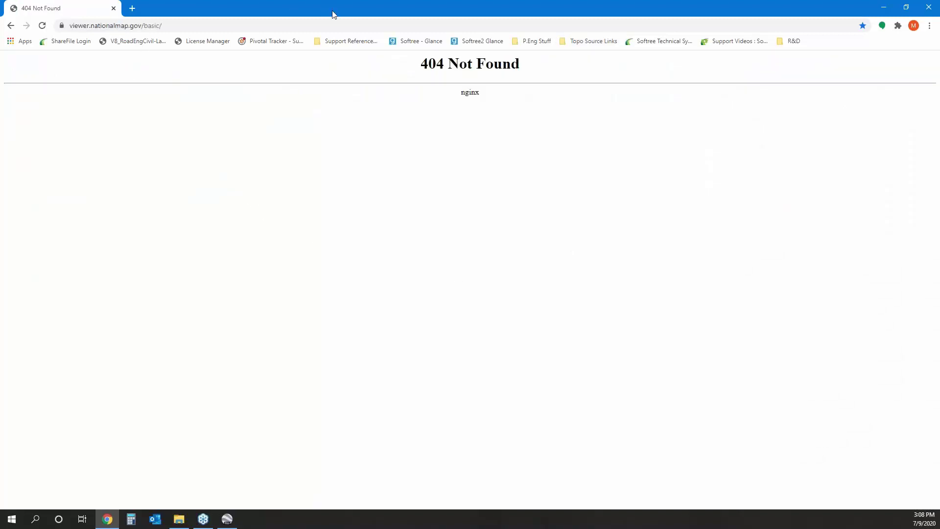
{"action": "left_click", "coordinate": [291, 25]}
{"action": "key", "text": "Return"}
{"action": "left_click", "coordinate": [581, 42]}
{"action": "left_click", "coordinate": [577, 237]}
Switch to File Explorer and play USGS.mp4 full screen from Webinar > USGS > DryRun > Video > USGS
{"action": "key", "text": "alt+Tab"}
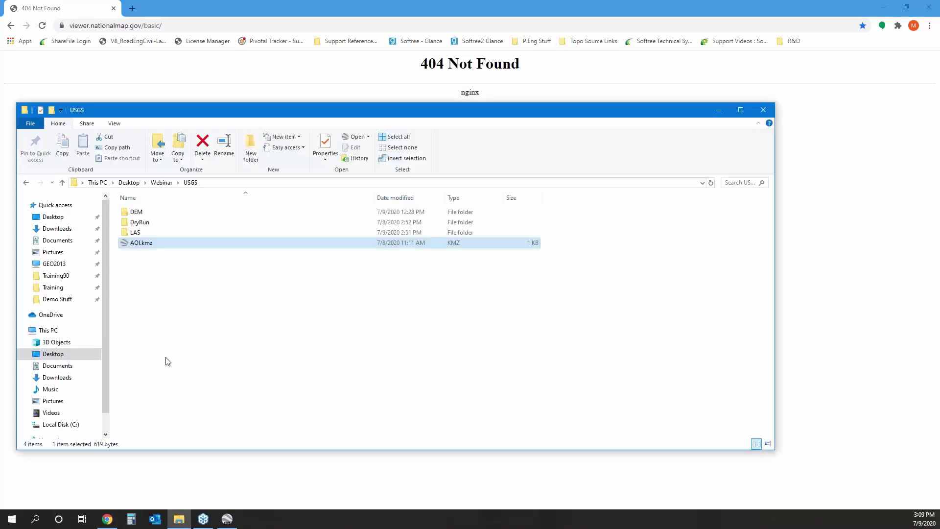
{"action": "left_click", "coordinate": [162, 182]}
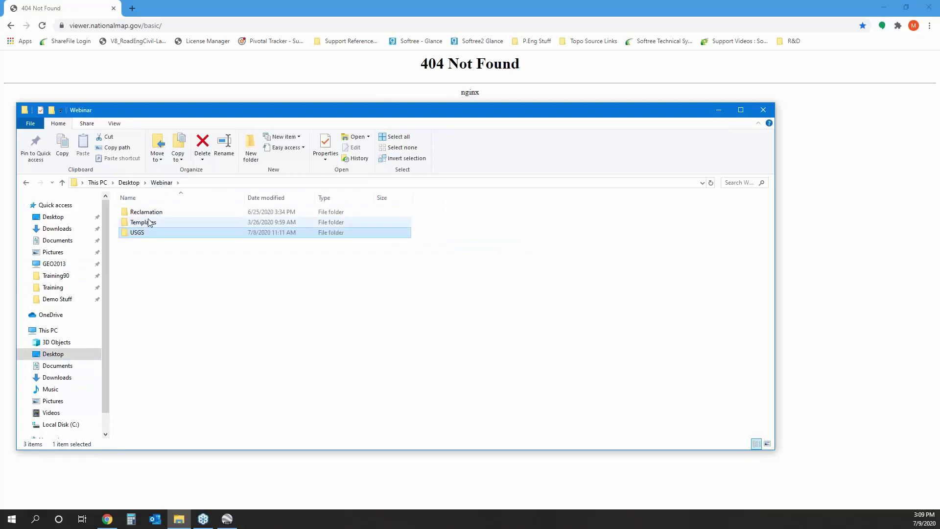
{"action": "double_click", "coordinate": [139, 233]}
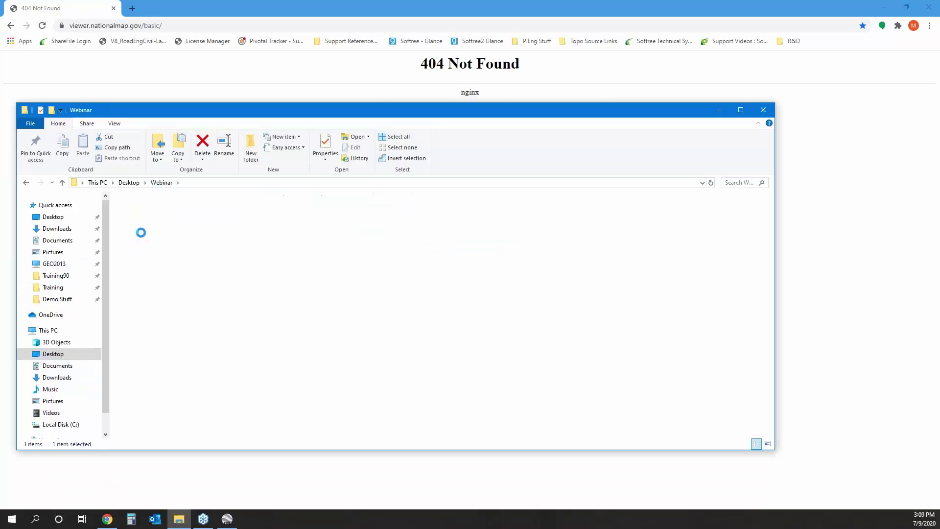
{"action": "double_click", "coordinate": [142, 226]}
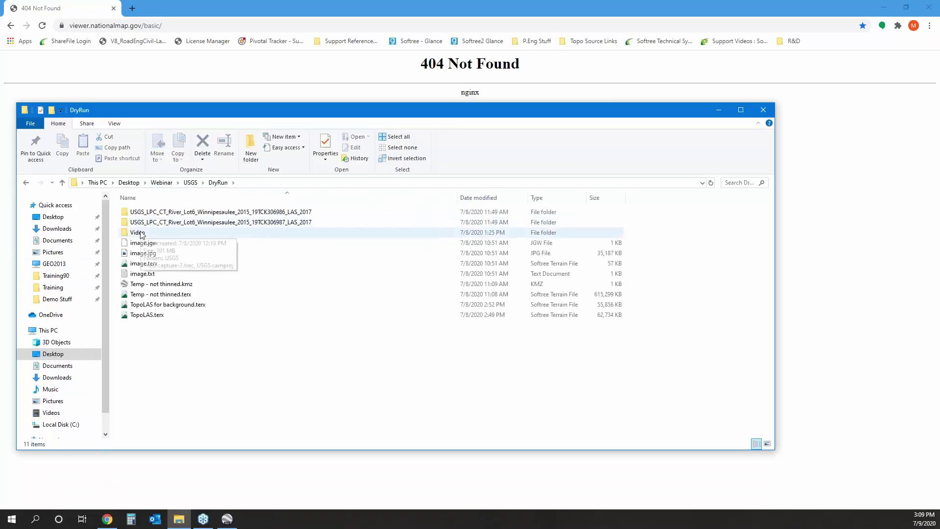
{"action": "double_click", "coordinate": [137, 232]}
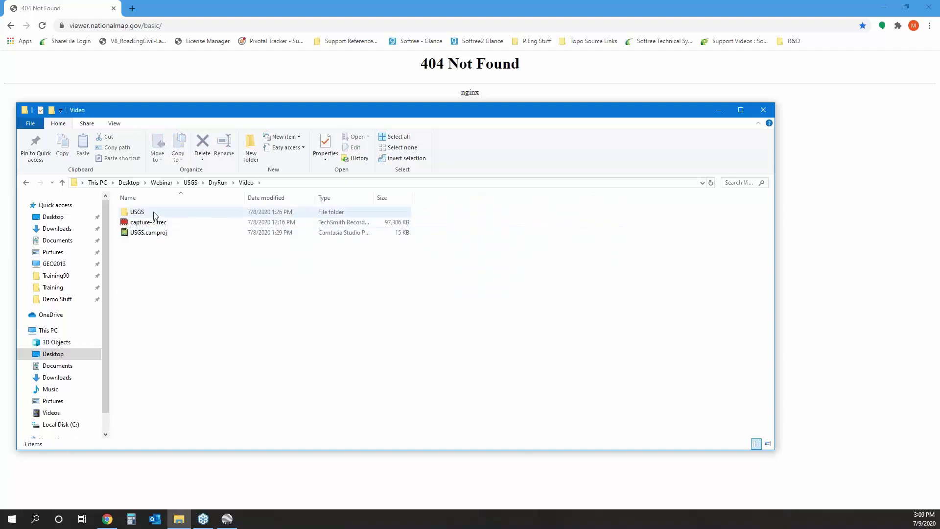
{"action": "double_click", "coordinate": [153, 212]}
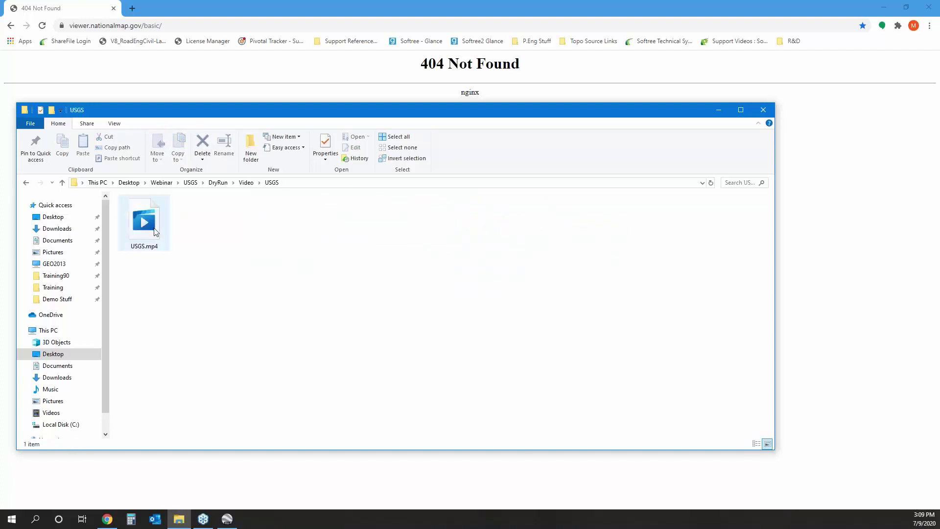
{"action": "left_click", "coordinate": [153, 231]}
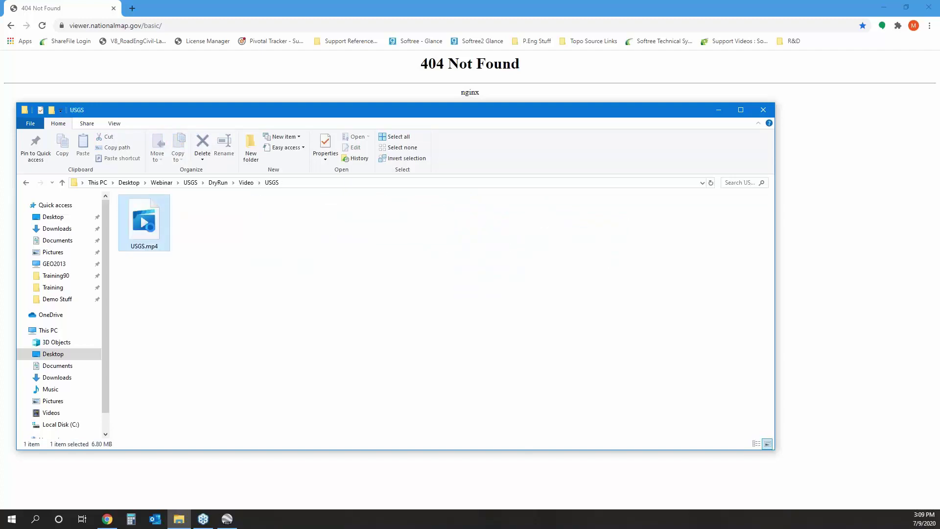
{"action": "double_click", "coordinate": [144, 239]}
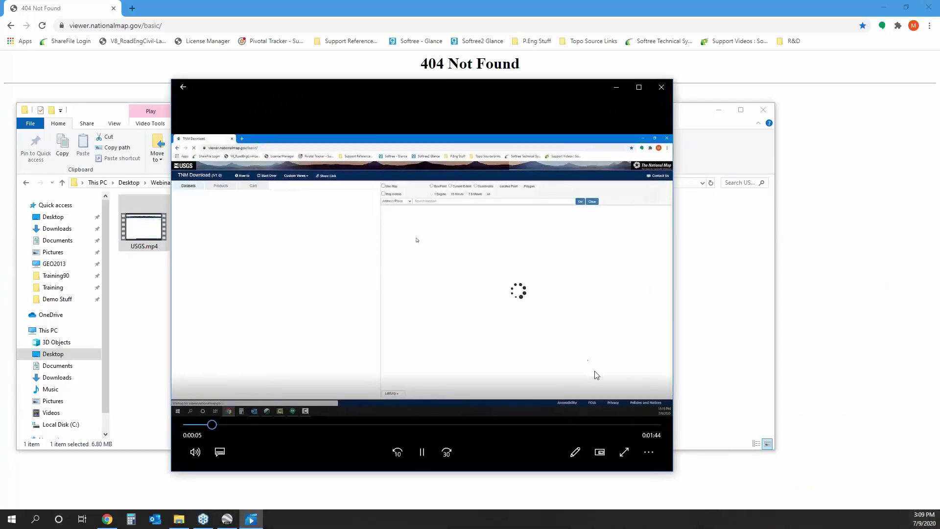
{"action": "left_click", "coordinate": [626, 472]}
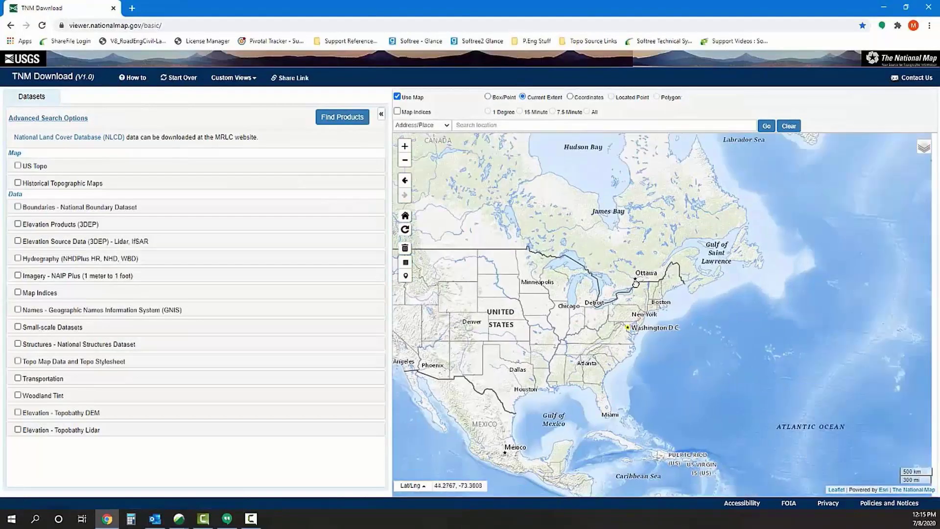
Zoom the TNM map to the area around Clarksville Pond, set the base map to USGS Imagery Topo, and choose Box/Point as the search extent
{"action": "scroll", "coordinate": [625, 274], "scroll_direction": "up", "scroll_amount": 5}
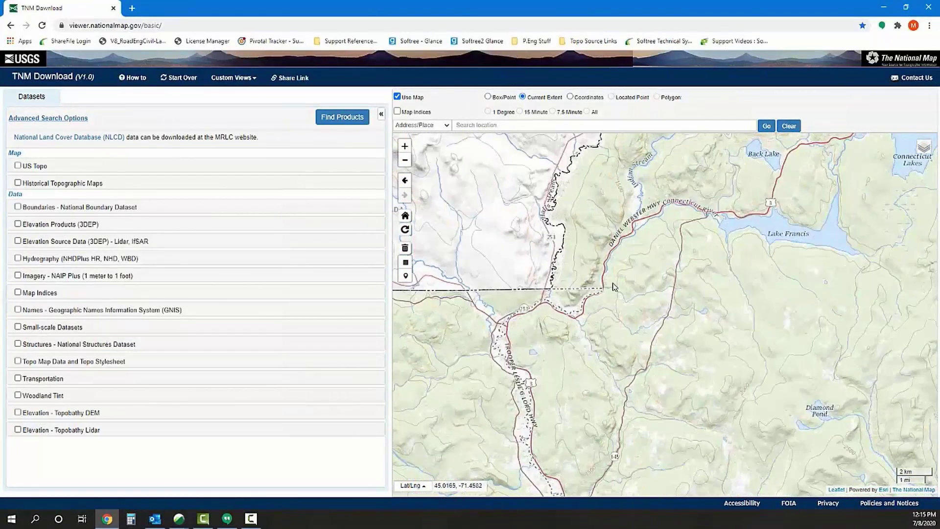
{"action": "left_click_drag", "start_coordinate": [628, 289], "coordinate": [595, 304]}
{"action": "scroll", "coordinate": [582, 296], "scroll_direction": "up", "scroll_amount": 2}
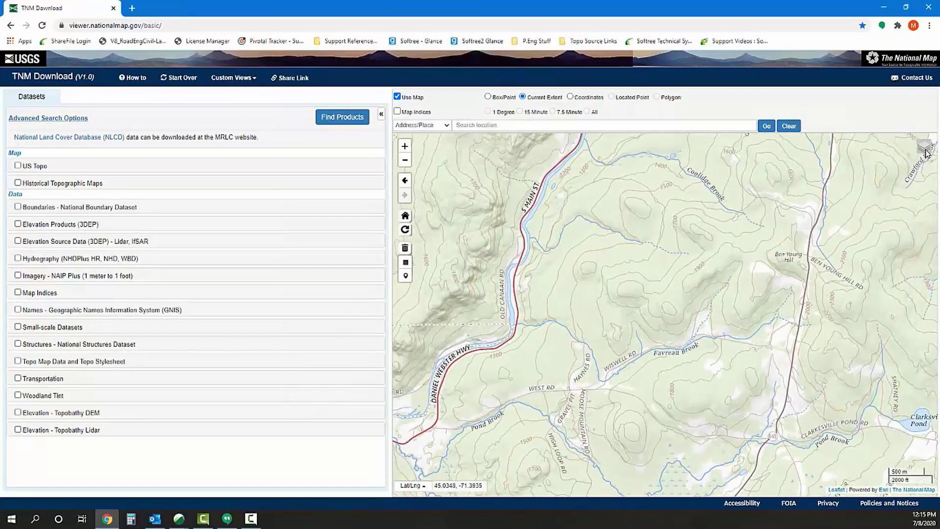
{"action": "mouse_move", "coordinate": [924, 147]}
{"action": "left_click", "coordinate": [788, 200]}
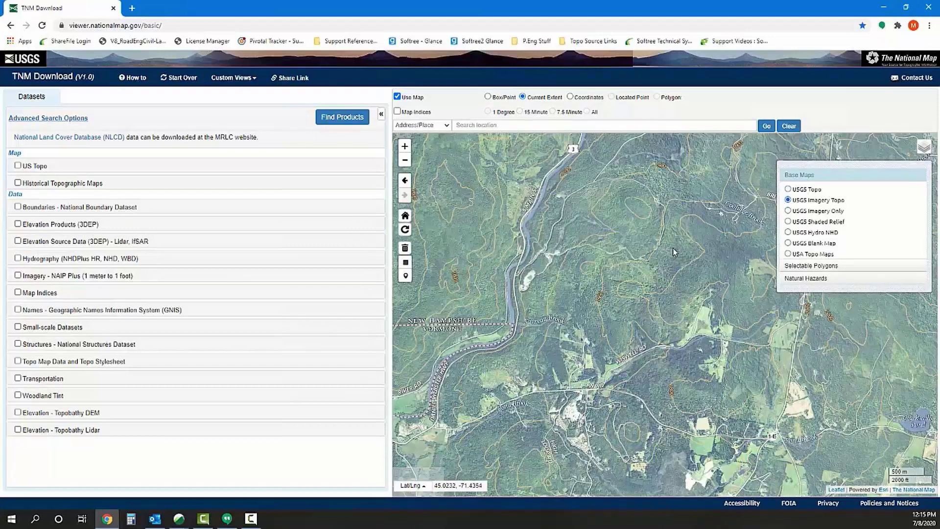
{"action": "left_click", "coordinate": [487, 97]}
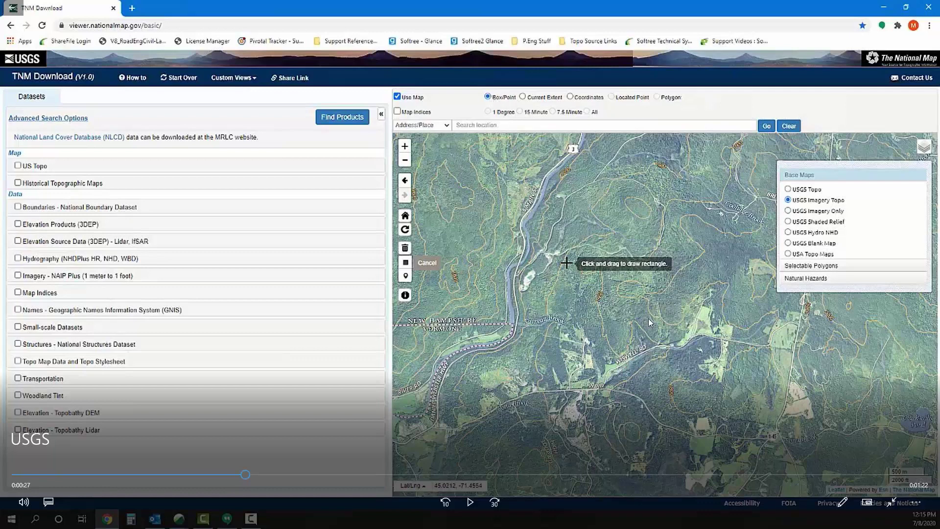
Play USGS.mp4 in stages, briefly rewinding, to examine the search box and the 3DEP elevation product and lidar source data filters
{"action": "left_click", "coordinate": [468, 499]}
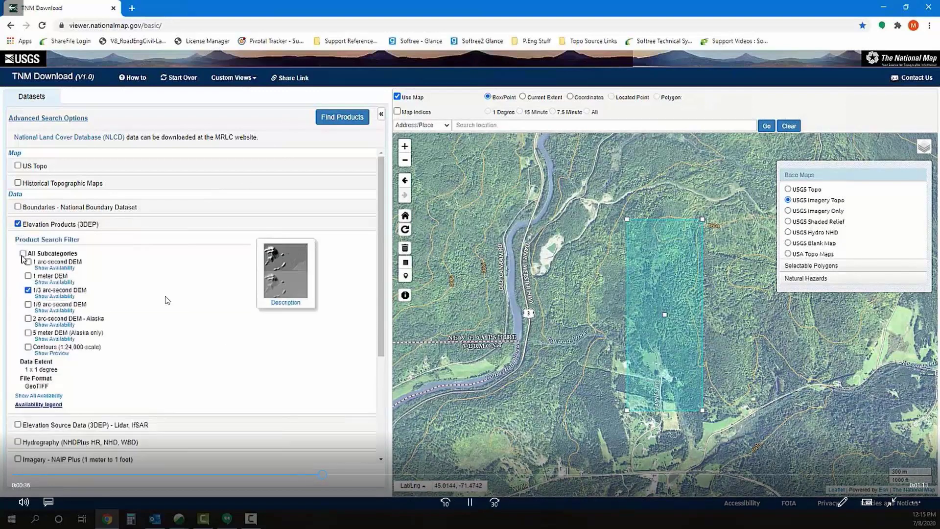
{"action": "left_click", "coordinate": [470, 499]}
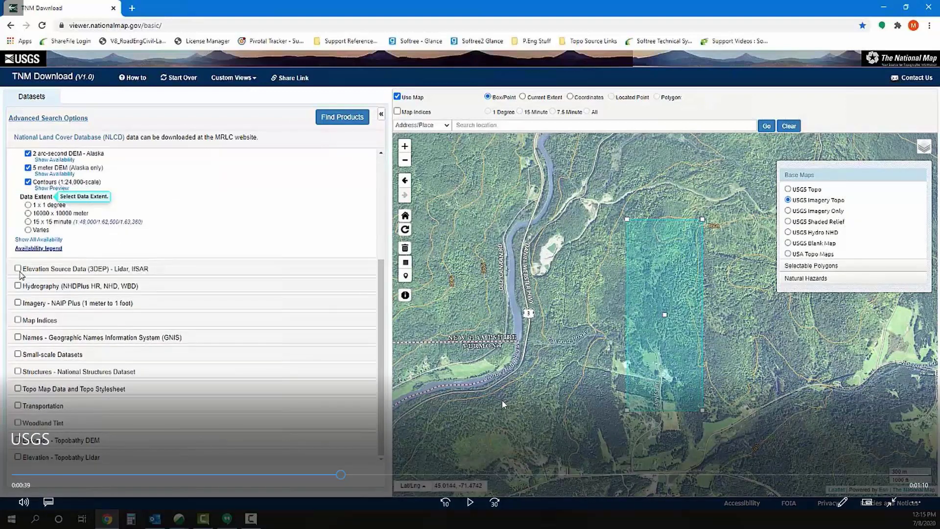
{"action": "left_click_drag", "start_coordinate": [341, 477], "coordinate": [332, 474]}
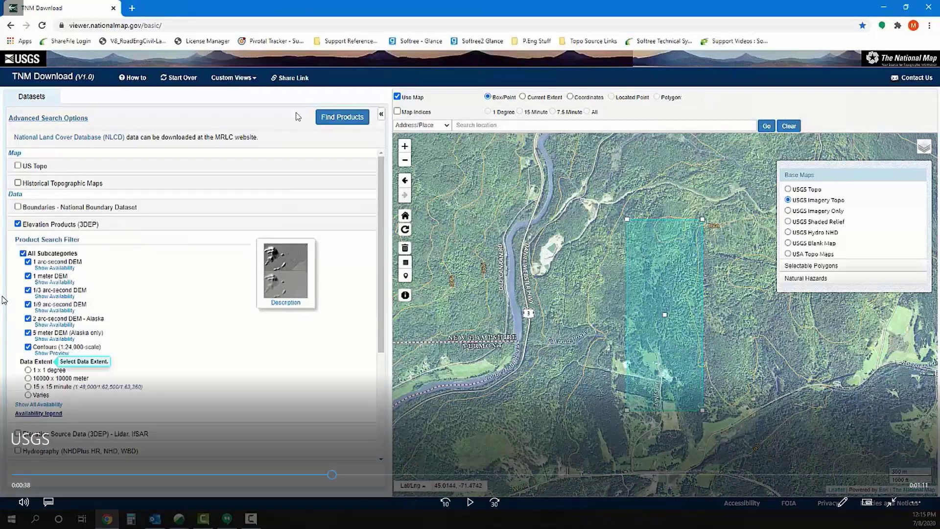
{"action": "left_click", "coordinate": [468, 502]}
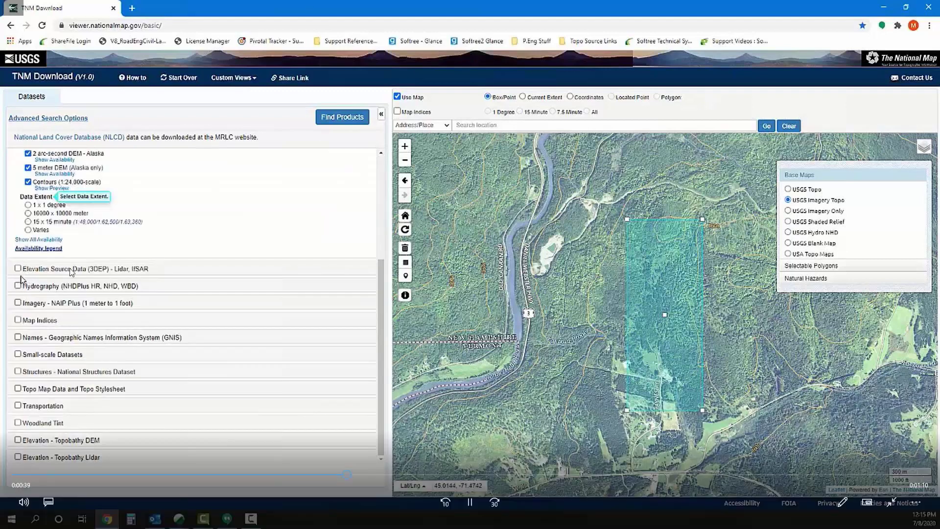
{"action": "left_click", "coordinate": [470, 500]}
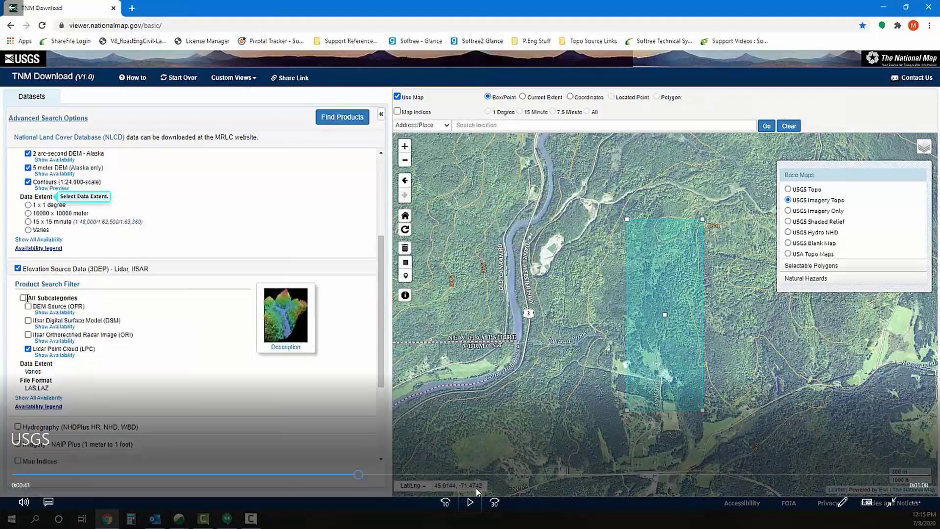
{"action": "left_click", "coordinate": [477, 490]}
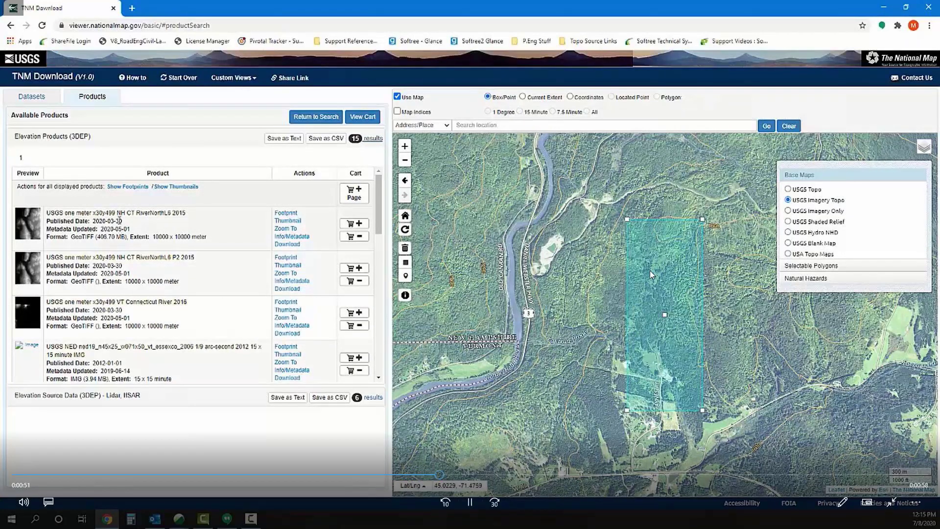
Continue USGS.mp4 with pauses to examine the available one meter DEM and lidar point cloud products and their download options
{"action": "left_click", "coordinate": [478, 501]}
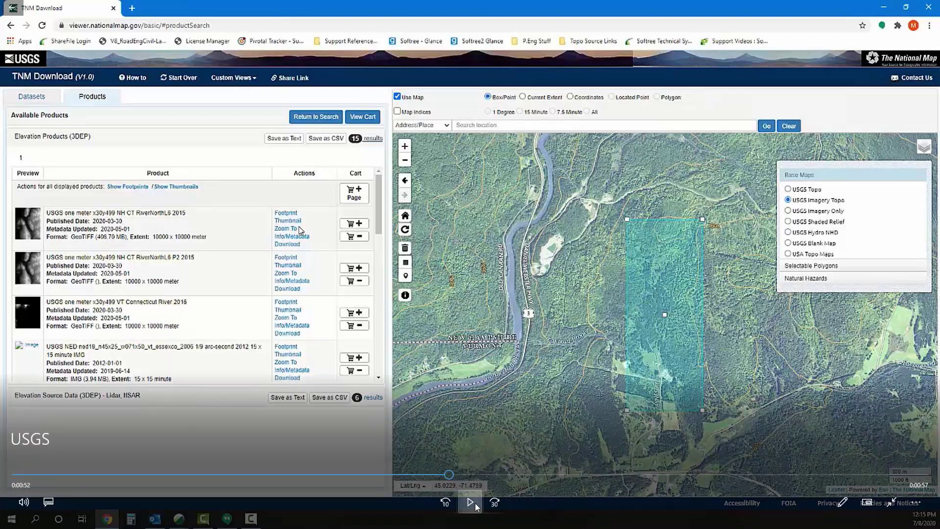
{"action": "left_click", "coordinate": [470, 502]}
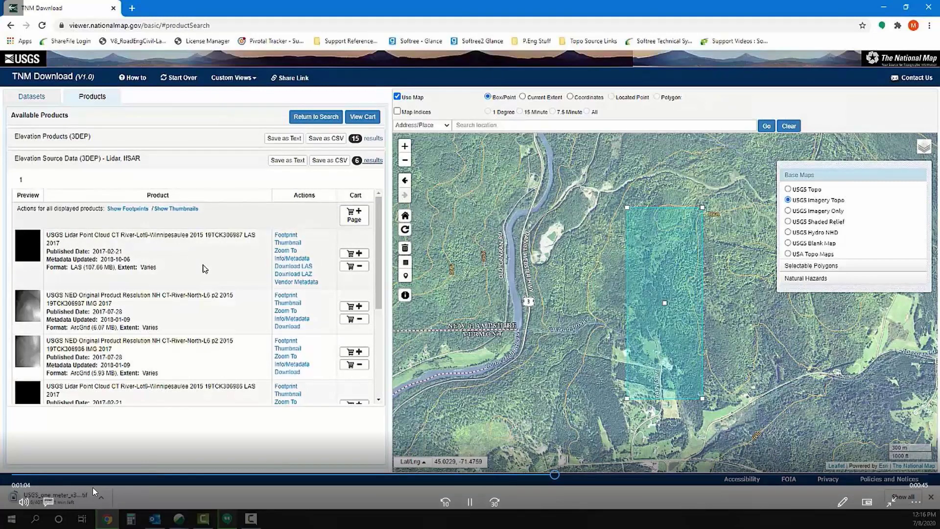
{"action": "left_click", "coordinate": [98, 307]}
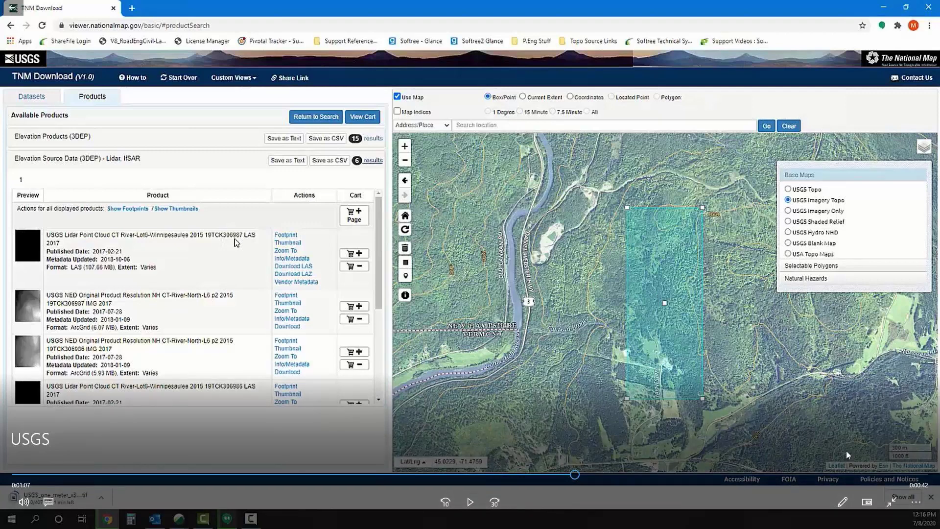
{"action": "left_click", "coordinate": [469, 504]}
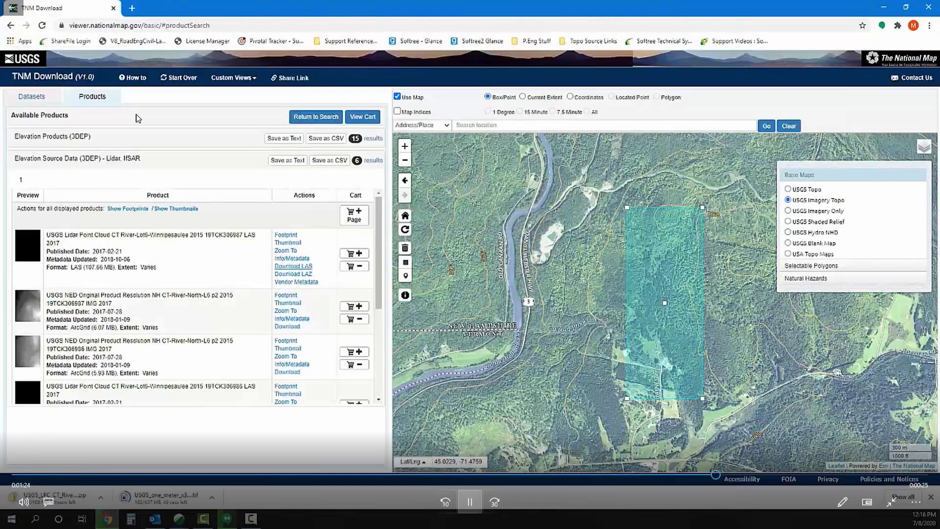
{"action": "scroll", "coordinate": [129, 352], "scroll_direction": "down", "scroll_amount": 1}
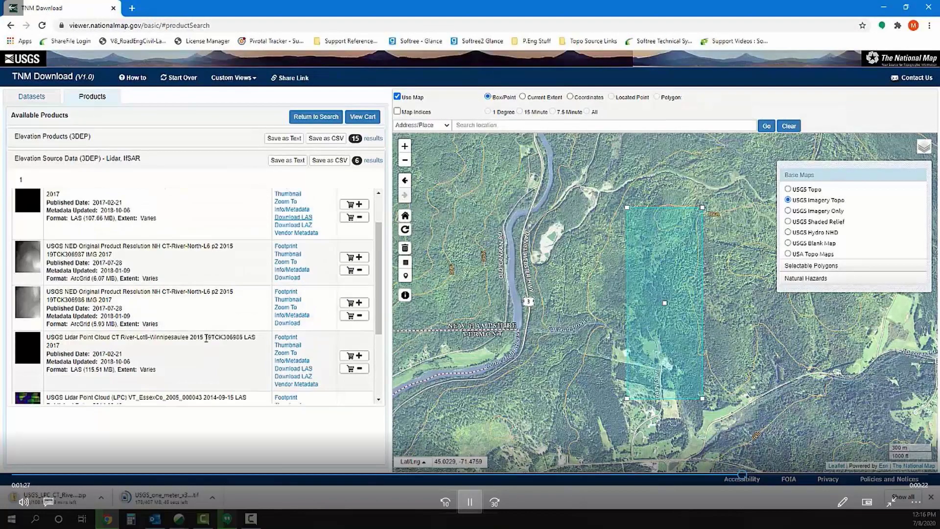
{"action": "scroll", "coordinate": [240, 338], "scroll_direction": "up", "scroll_amount": 1}
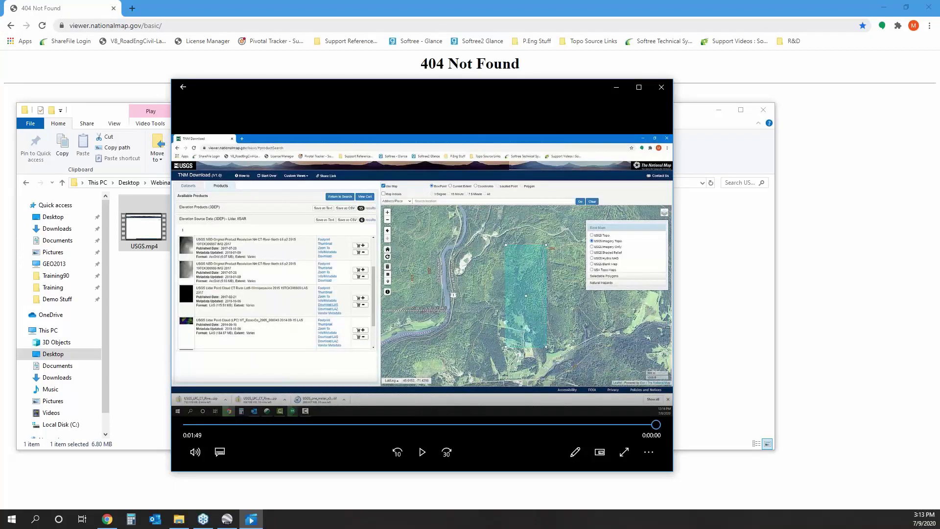
Close the USGS.mp4 player, minimize Chrome, and view the downloaded USGS files in the Downloads folder
{"action": "left_click", "coordinate": [661, 87]}
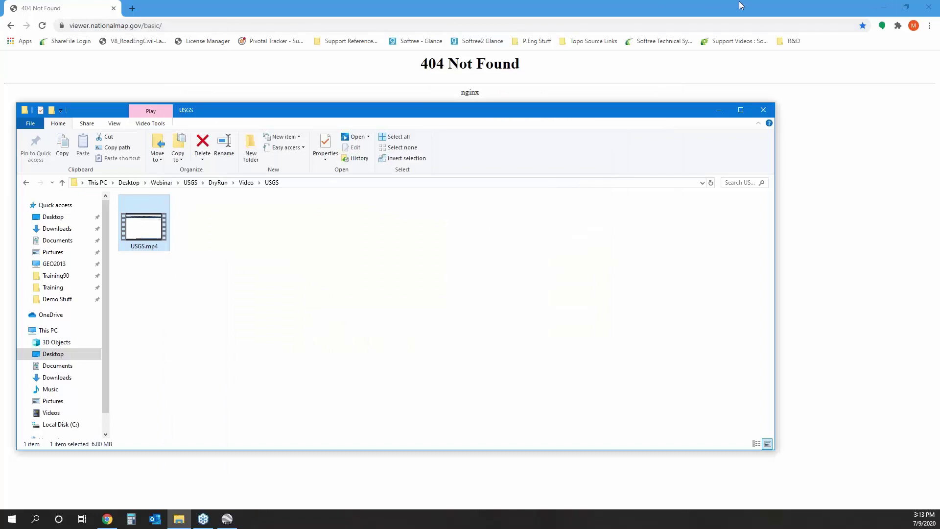
{"action": "left_click", "coordinate": [886, 6]}
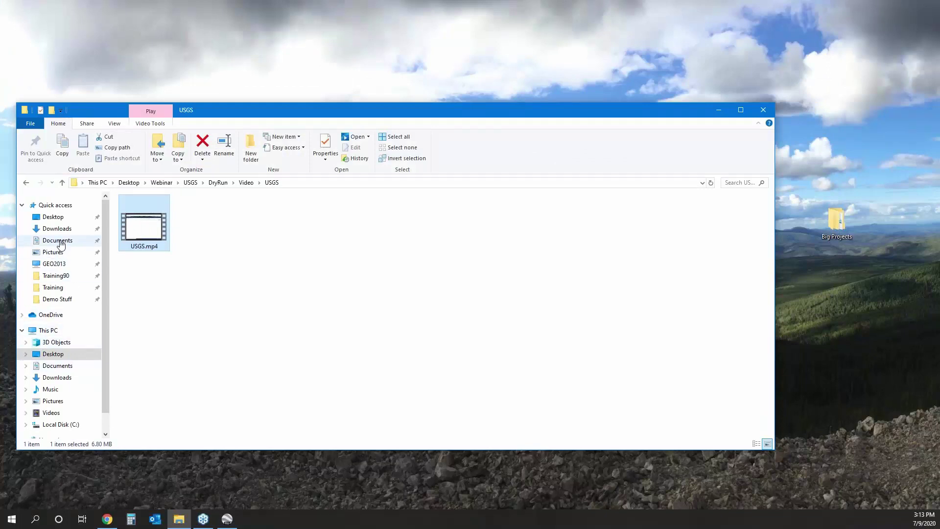
{"action": "left_click", "coordinate": [90, 226]}
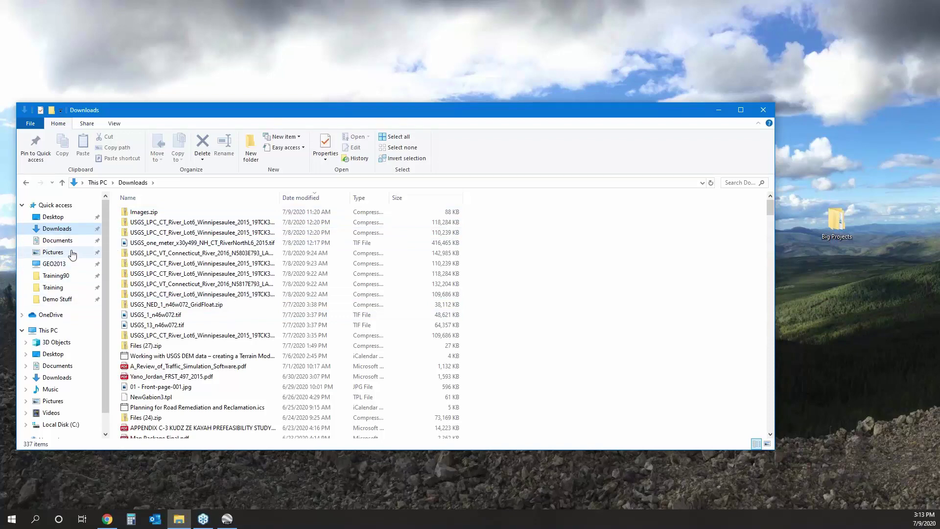
Browse to Desktop > Webinar > USGS, check the LAS folder's contents, and return to the USGS folder before minimizing File Explorer
{"action": "left_click", "coordinate": [50, 217]}
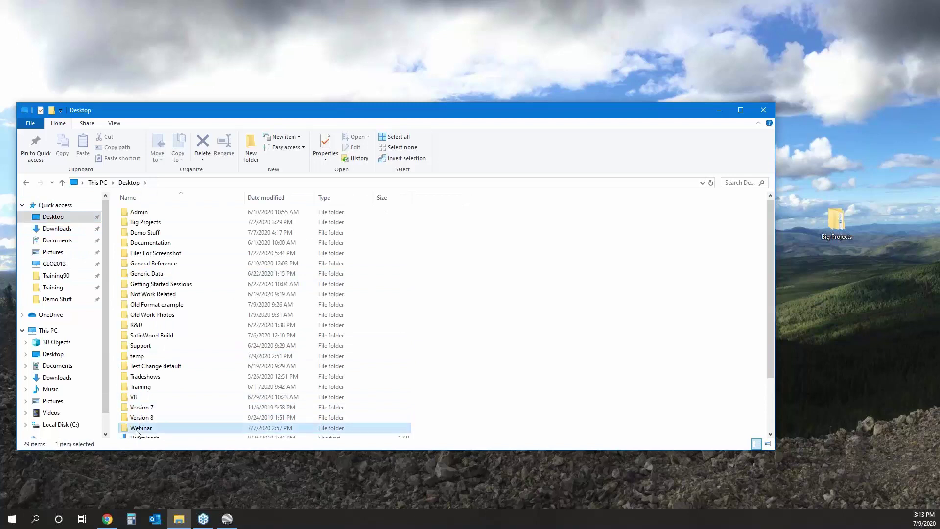
{"action": "double_click", "coordinate": [142, 428]}
{"action": "double_click", "coordinate": [141, 233]}
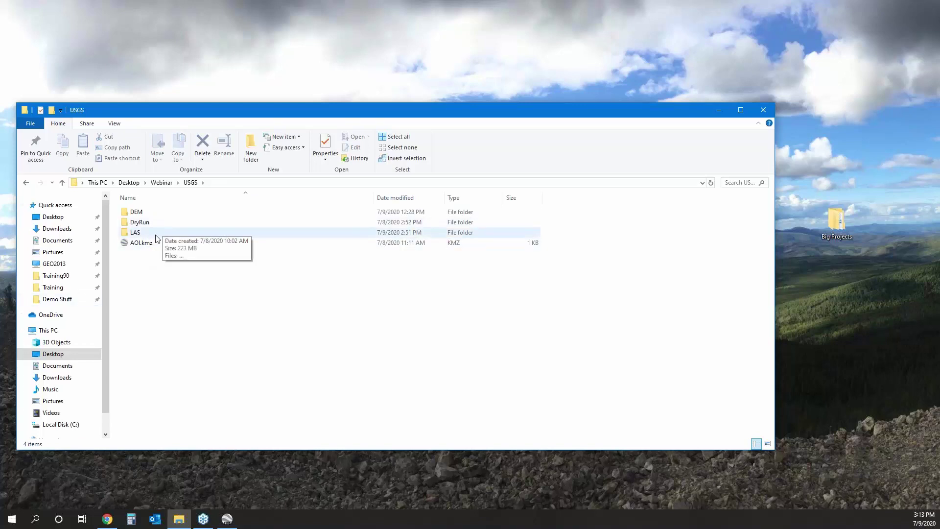
{"action": "double_click", "coordinate": [155, 233]}
{"action": "left_click", "coordinate": [190, 183]}
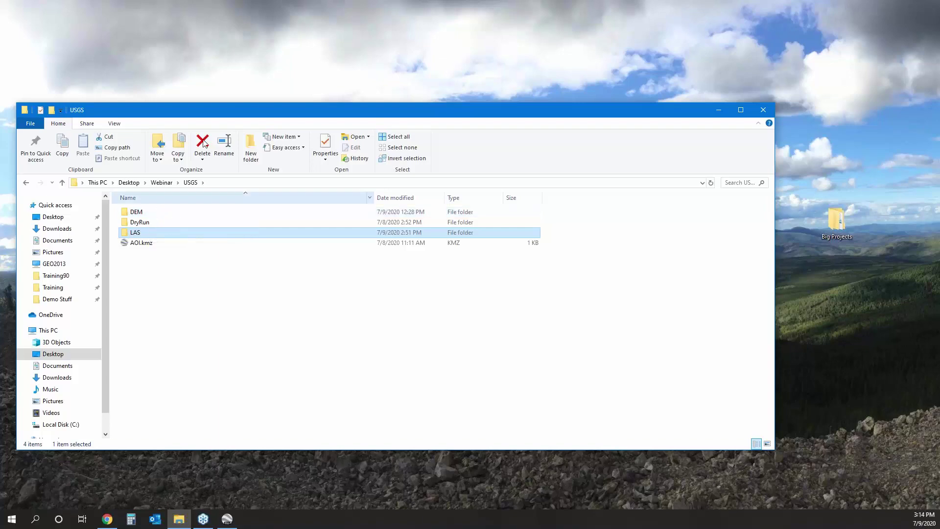
{"action": "left_click", "coordinate": [717, 111]}
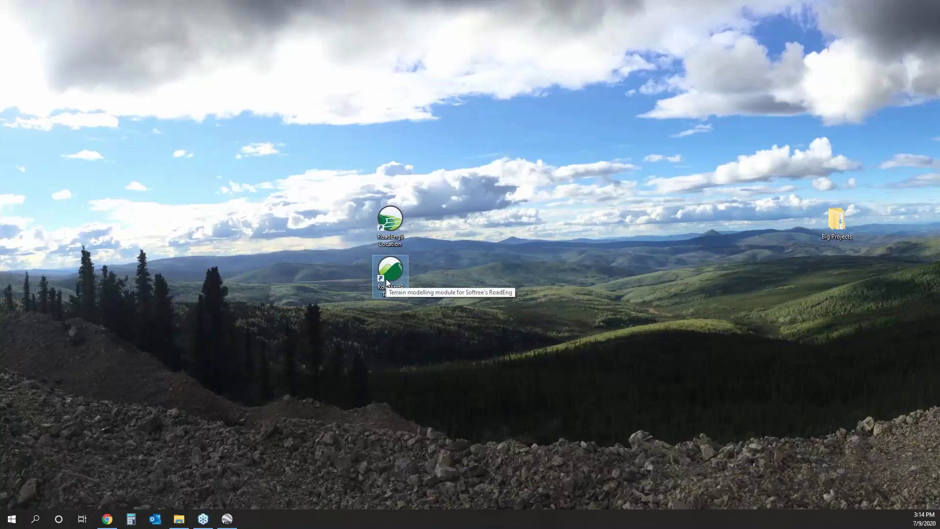
Start the RoadEng Terrain module and insert AOI.kmz from Desktop > Webinar > USGS
{"action": "double_click", "coordinate": [389, 272]}
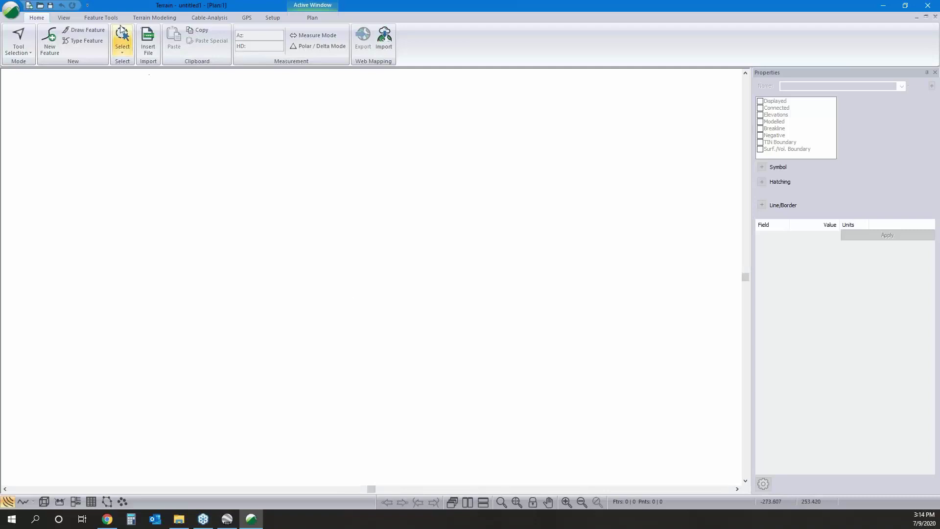
{"action": "left_click", "coordinate": [148, 39]}
{"action": "left_click", "coordinate": [161, 72]}
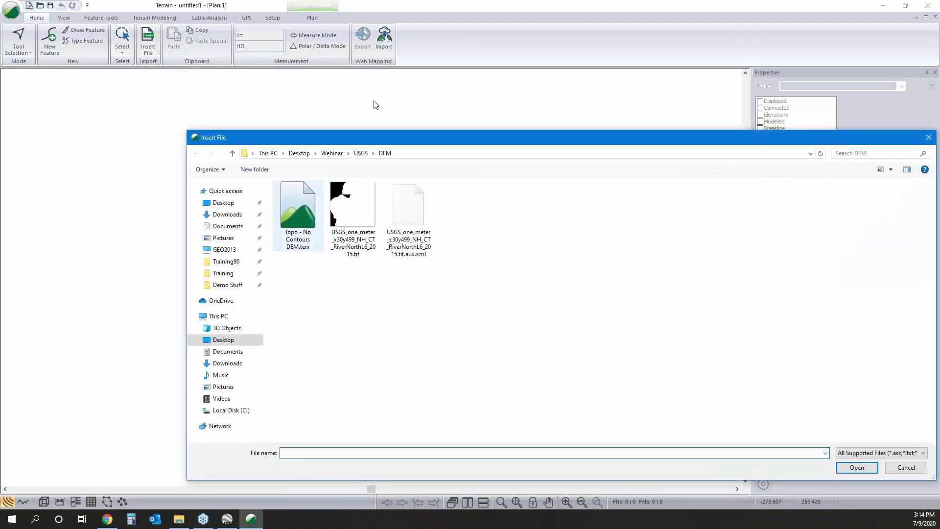
{"action": "left_click", "coordinate": [361, 153]}
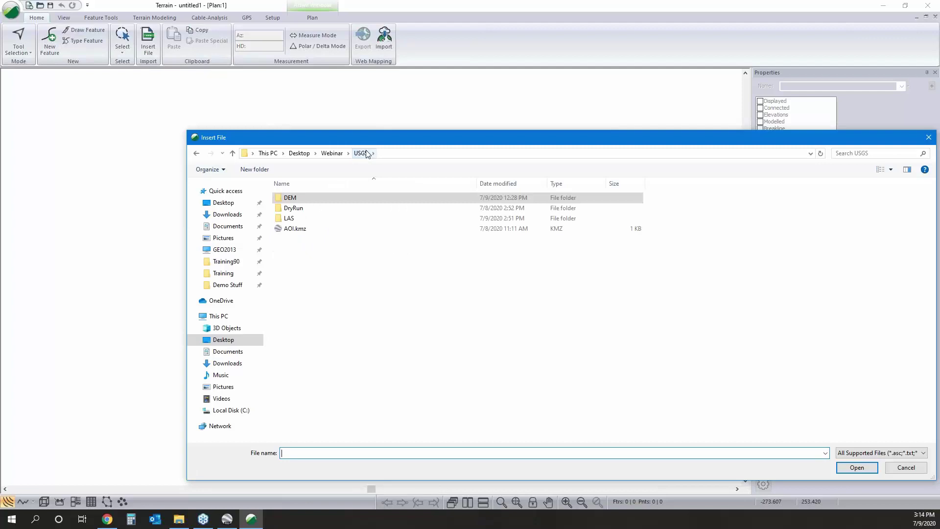
{"action": "left_click", "coordinate": [304, 231]}
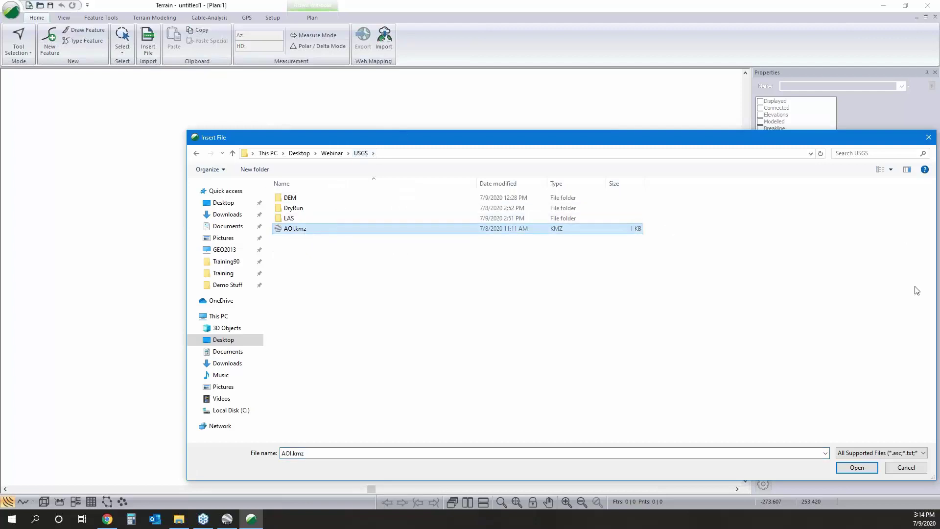
{"action": "left_click", "coordinate": [856, 468]}
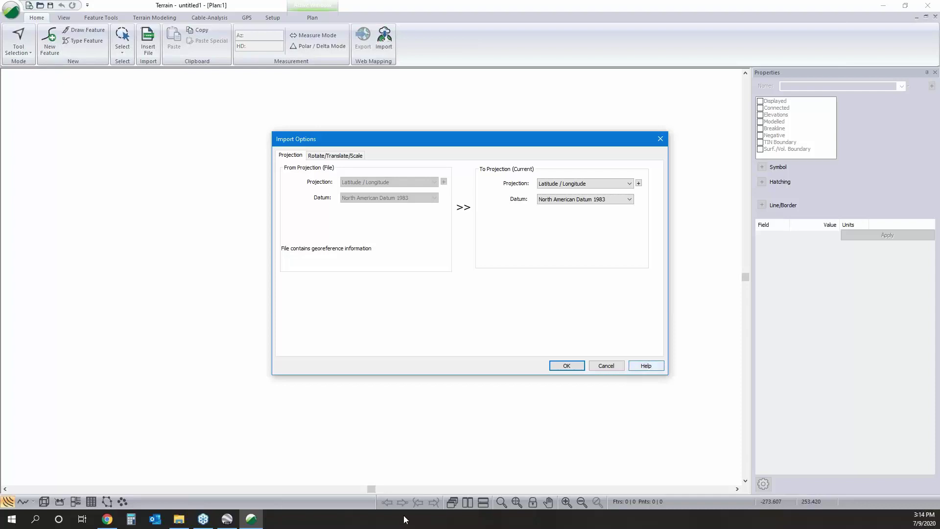
Set the import's target projection to United States State Plane 1983, zone New Hampshire - 2800, and accept the import options
{"action": "left_click", "coordinate": [563, 185]}
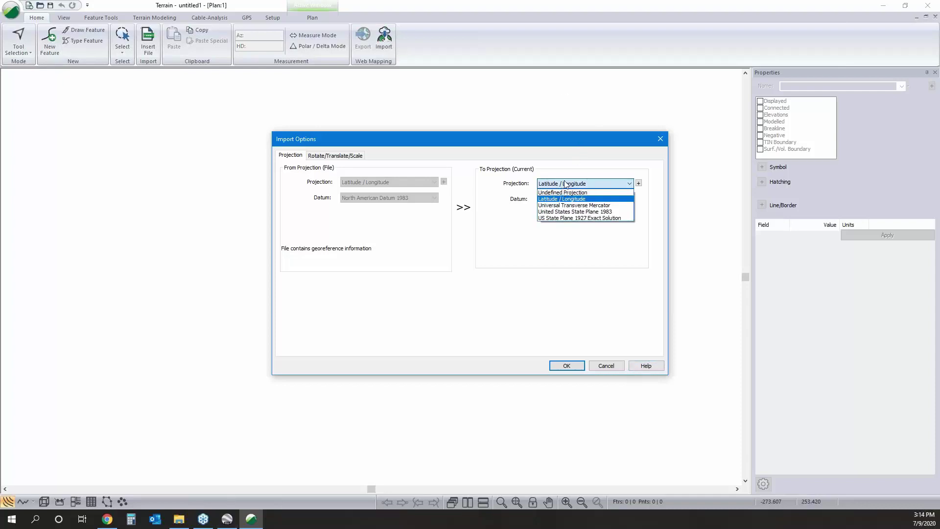
{"action": "left_click", "coordinate": [563, 211]}
{"action": "left_click", "coordinate": [558, 216]}
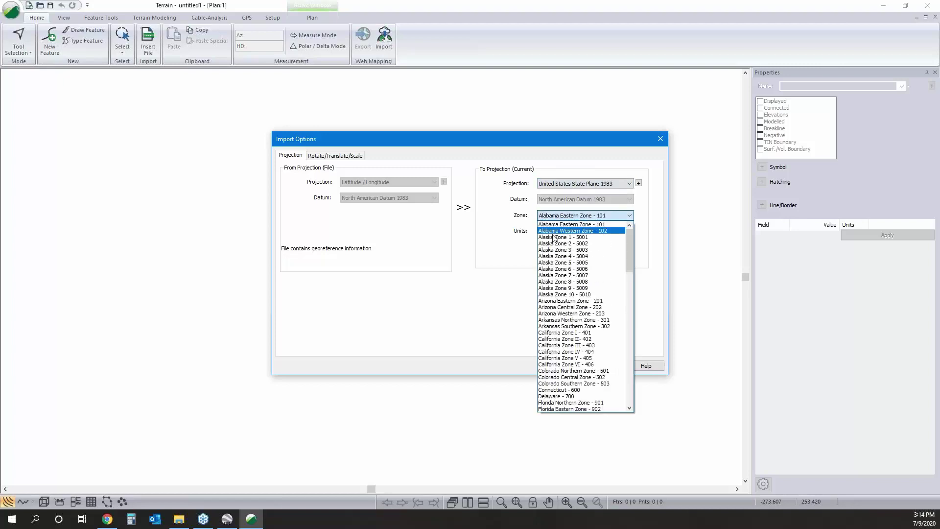
{"action": "scroll", "coordinate": [560, 343], "scroll_direction": "down", "scroll_amount": 12}
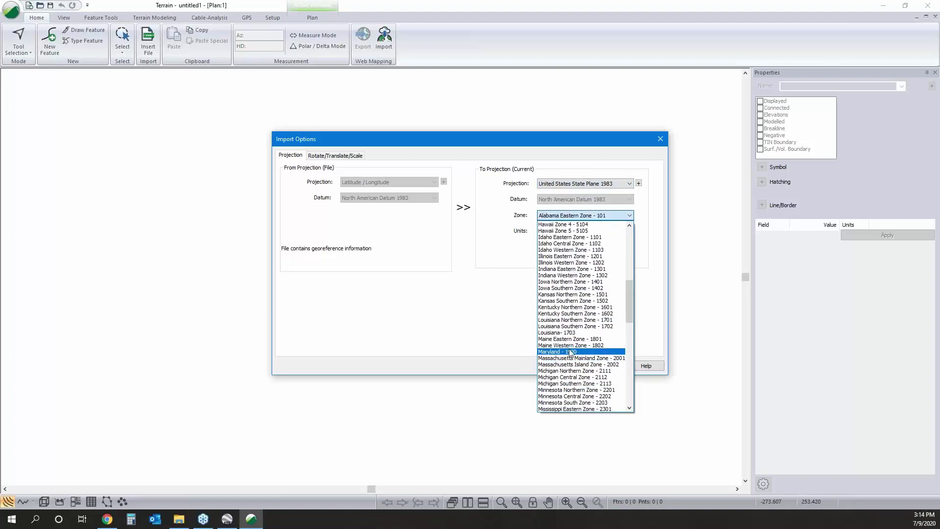
{"action": "scroll", "coordinate": [559, 380], "scroll_direction": "down", "scroll_amount": 1}
{"action": "scroll", "coordinate": [560, 381], "scroll_direction": "down", "scroll_amount": 3}
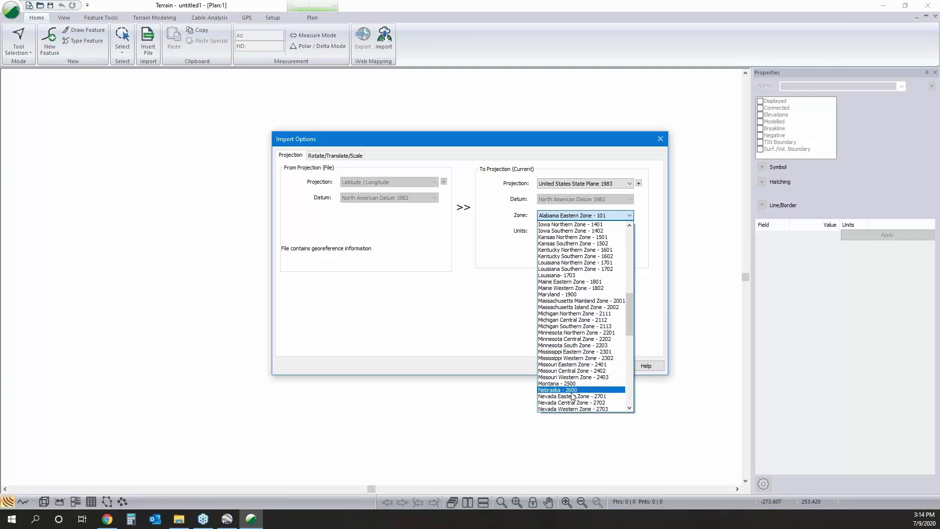
{"action": "scroll", "coordinate": [578, 382], "scroll_direction": "down", "scroll_amount": 2}
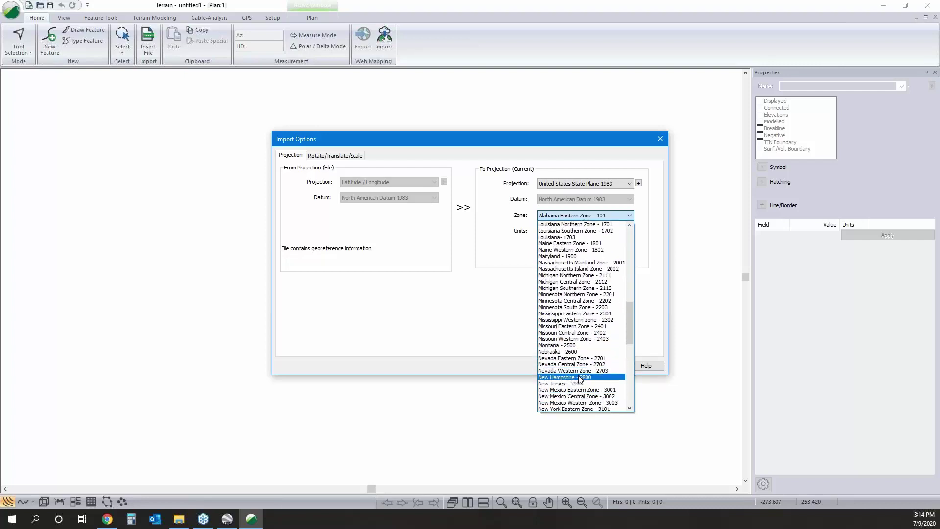
{"action": "left_click", "coordinate": [568, 378]}
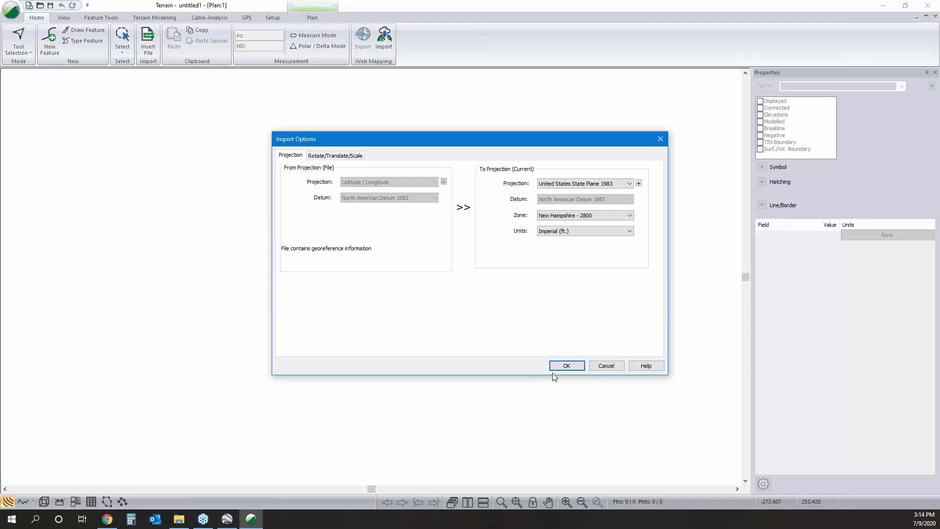
{"action": "left_click", "coordinate": [577, 366]}
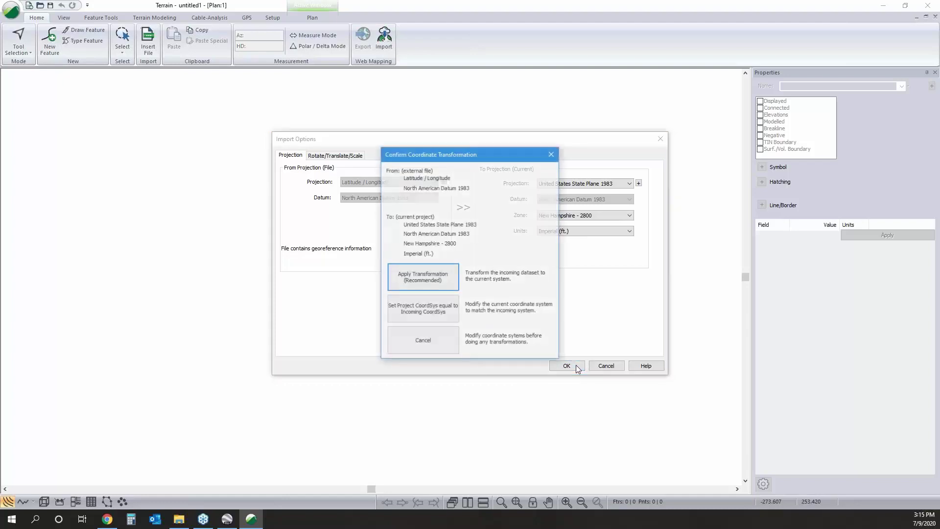
Apply the recommended coordinate transformation to bring the AOI.kmz data into the New Hampshire State Plane project
{"action": "left_click", "coordinate": [430, 287]}
{"action": "scroll", "coordinate": [397, 269], "scroll_direction": "down", "scroll_amount": 4}
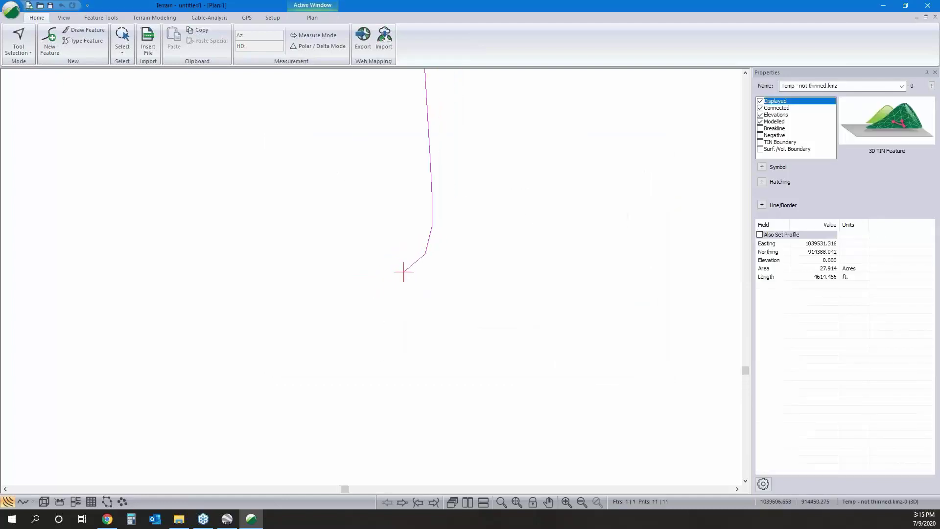
{"action": "scroll", "coordinate": [411, 333], "scroll_direction": "down", "scroll_amount": 4}
{"action": "middle_click_drag", "start_coordinate": [400, 321], "coordinate": [338, 405]}
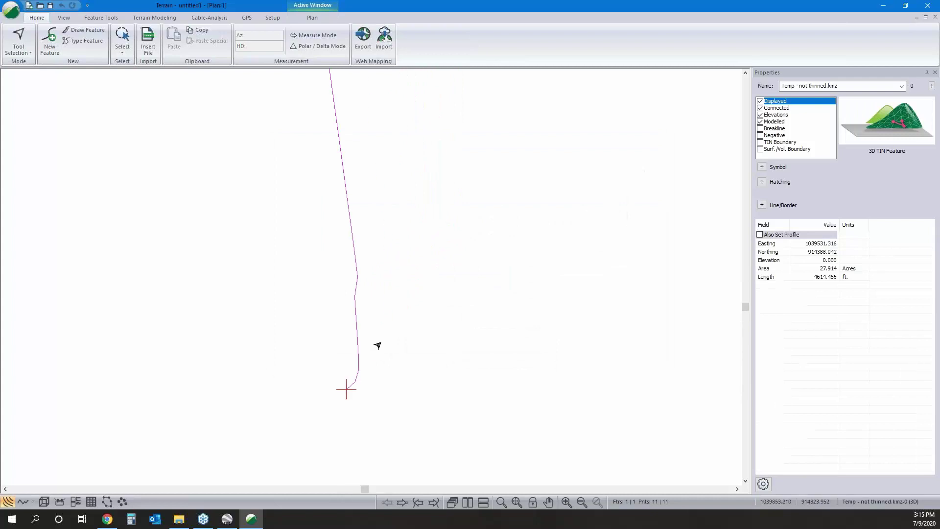
{"action": "middle_click_drag", "start_coordinate": [378, 344], "coordinate": [358, 365]}
{"action": "scroll", "coordinate": [355, 372], "scroll_direction": "down", "scroll_amount": 2}
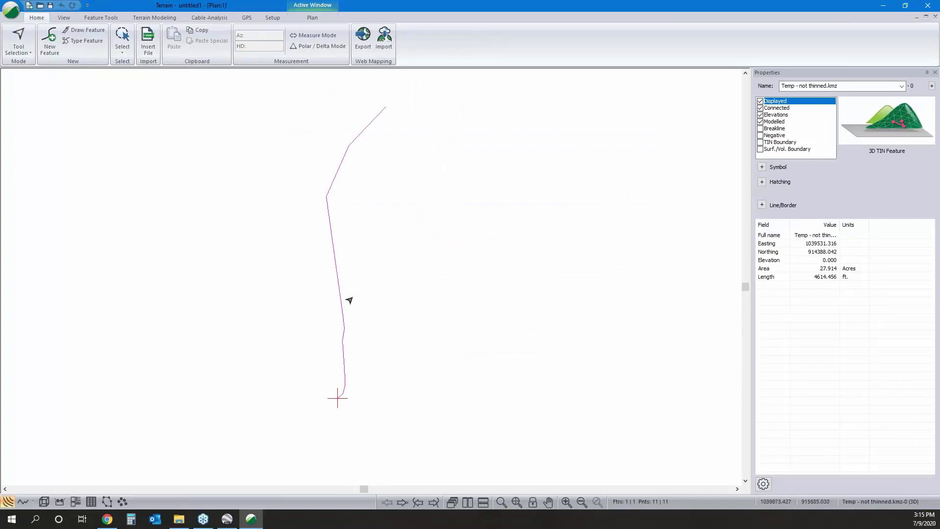
Turn off the Elevations and Modelled properties of the imported AOI line so it is a 2D feature
{"action": "double_click", "coordinate": [382, 332]}
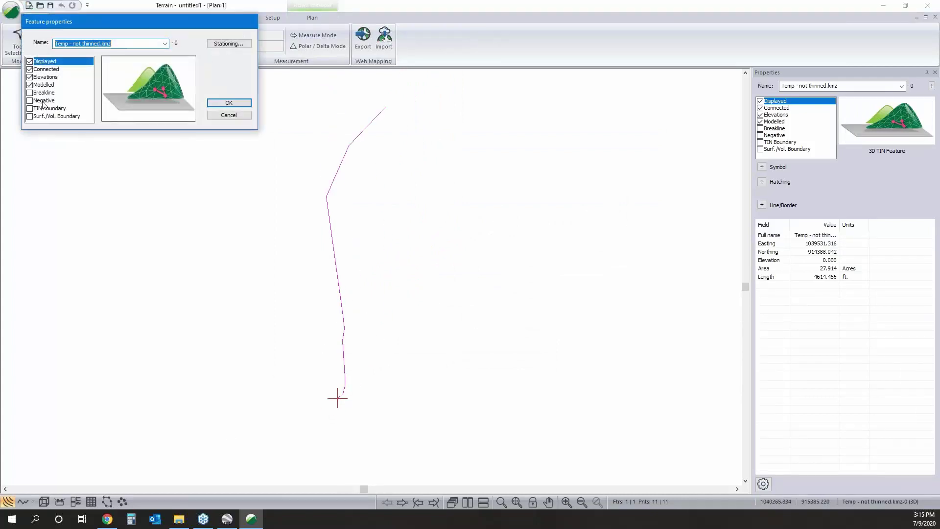
{"action": "left_click", "coordinate": [29, 77]}
{"action": "left_click", "coordinate": [30, 84]}
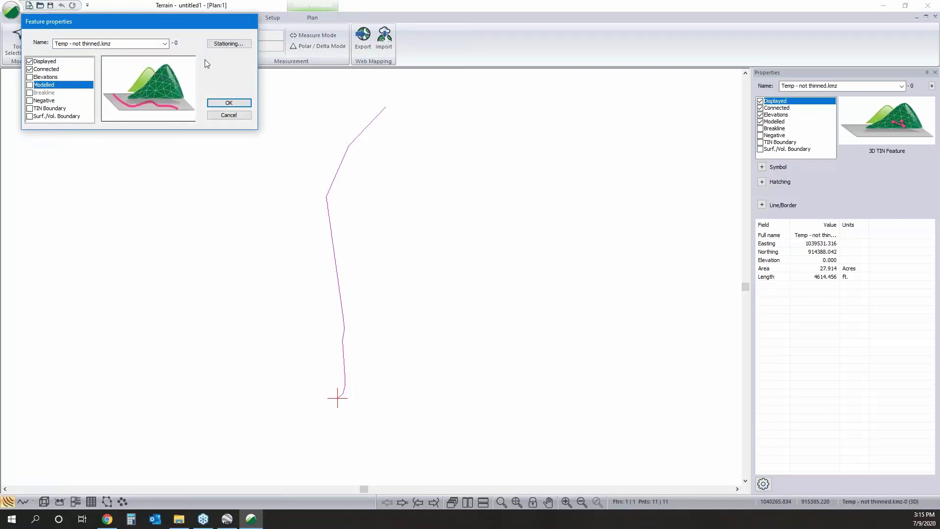
{"action": "left_click", "coordinate": [228, 103]}
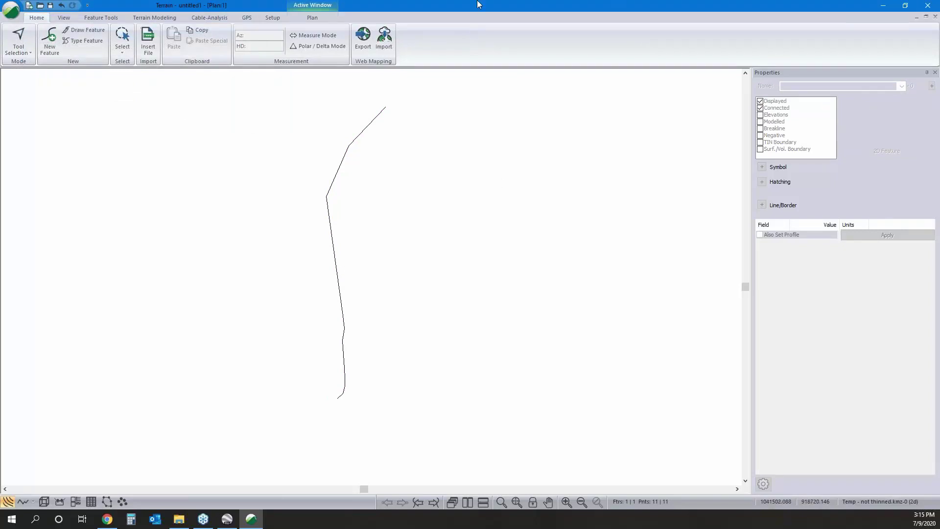
Insert USGS_one_meter_x30y499_NH_CT_RiverNorthL6_2015.tif from the DEM folder using the USGS DEM format
{"action": "left_click", "coordinate": [154, 40]}
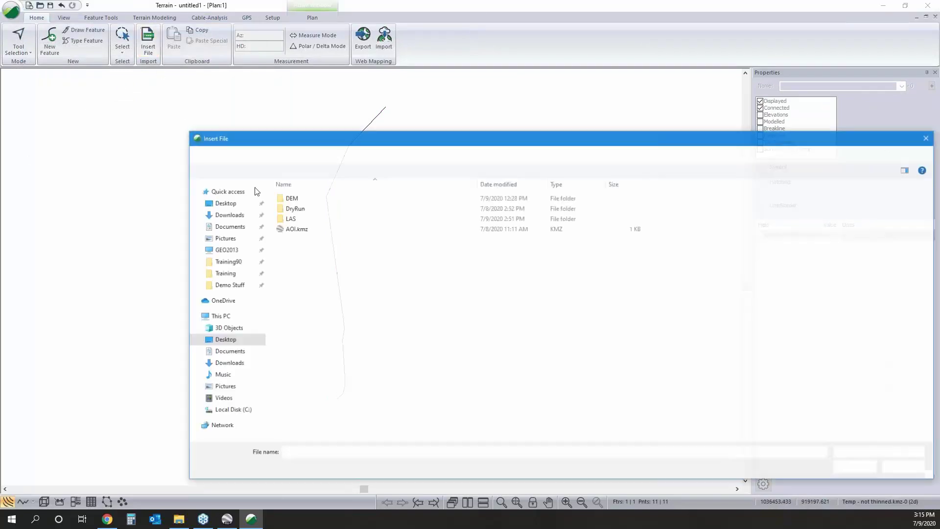
{"action": "double_click", "coordinate": [286, 195]}
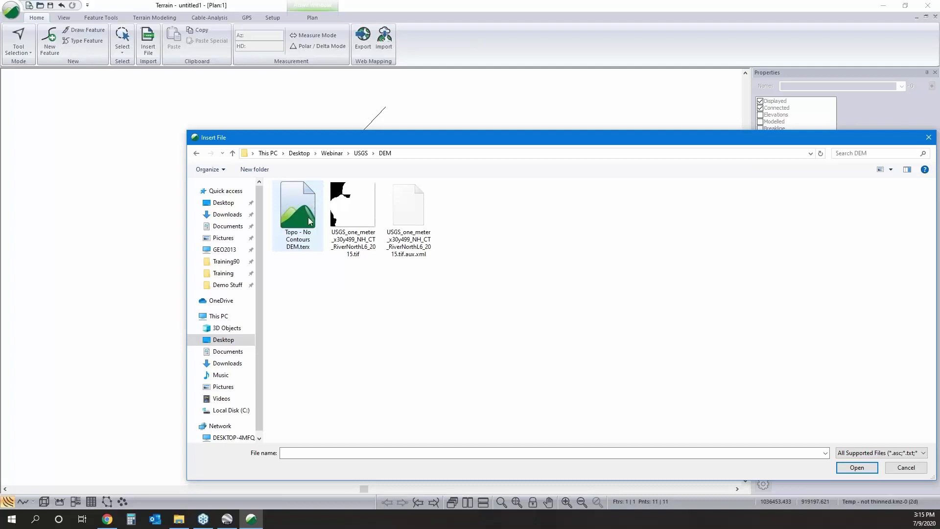
{"action": "left_click", "coordinate": [348, 208]}
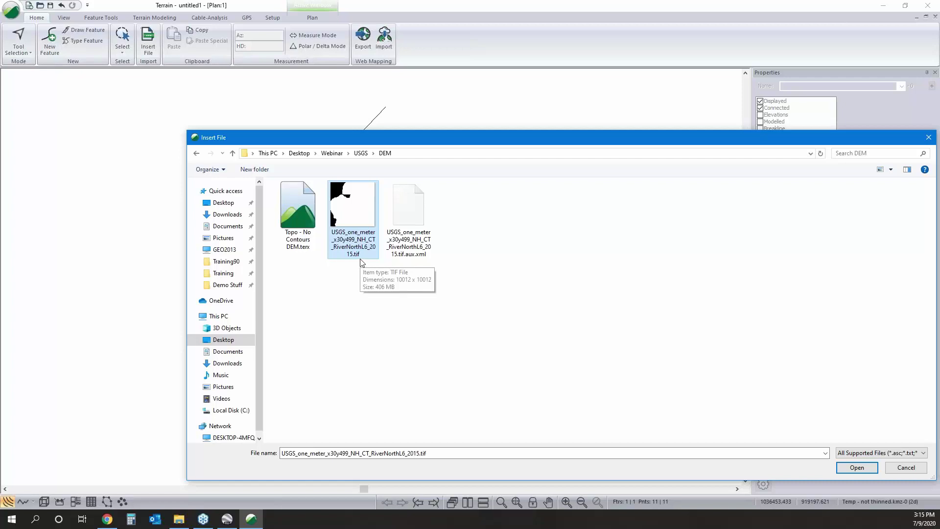
{"action": "left_click", "coordinate": [868, 468]}
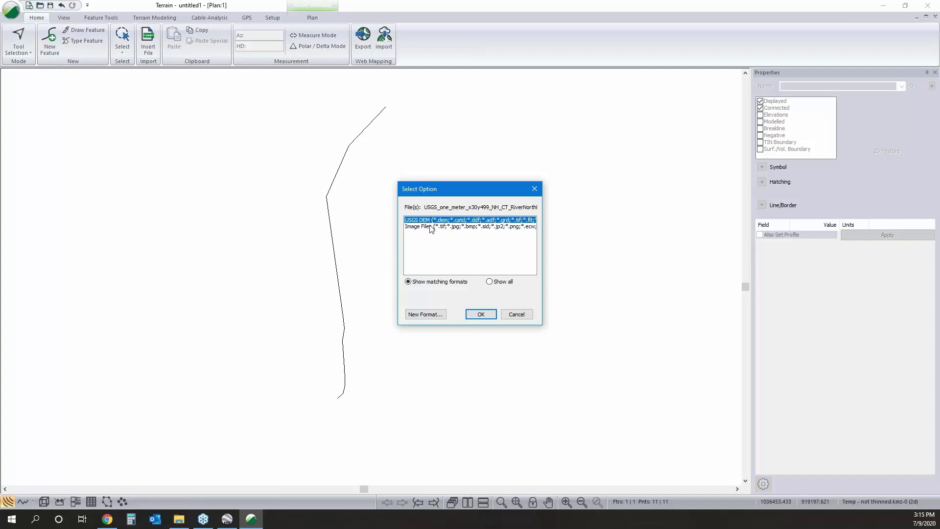
{"action": "left_click", "coordinate": [481, 317]}
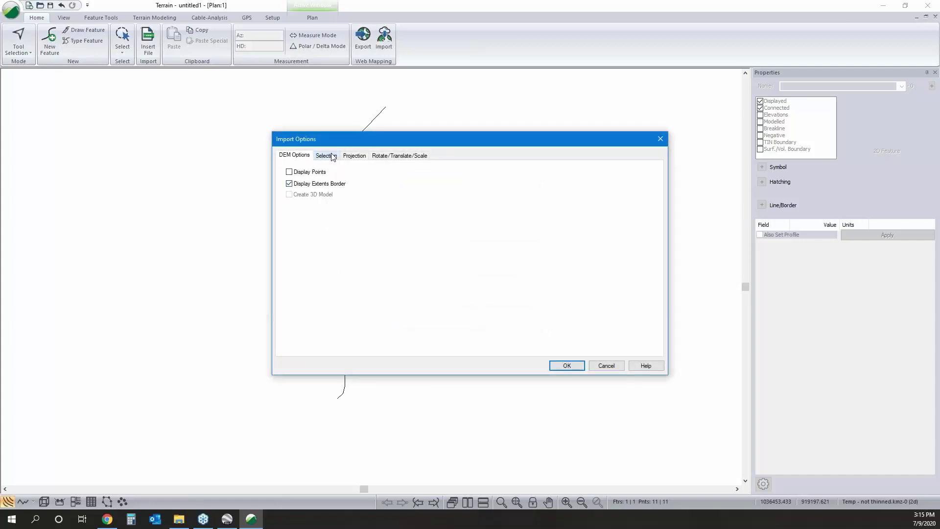
Add a corridor filtering region along the Temp - not thinned.kmz-0 feature with an increased corridor width to the DEM import
{"action": "left_click", "coordinate": [326, 156]}
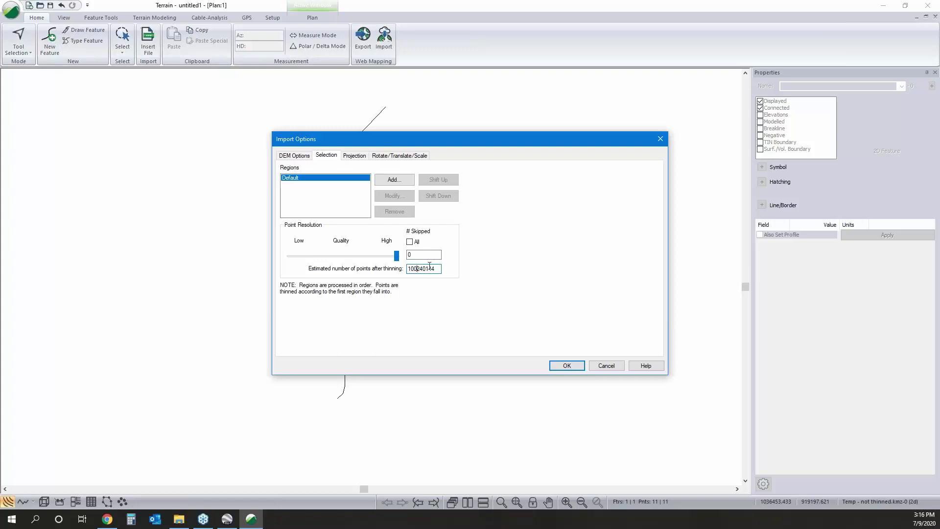
{"action": "left_click", "coordinate": [402, 184]}
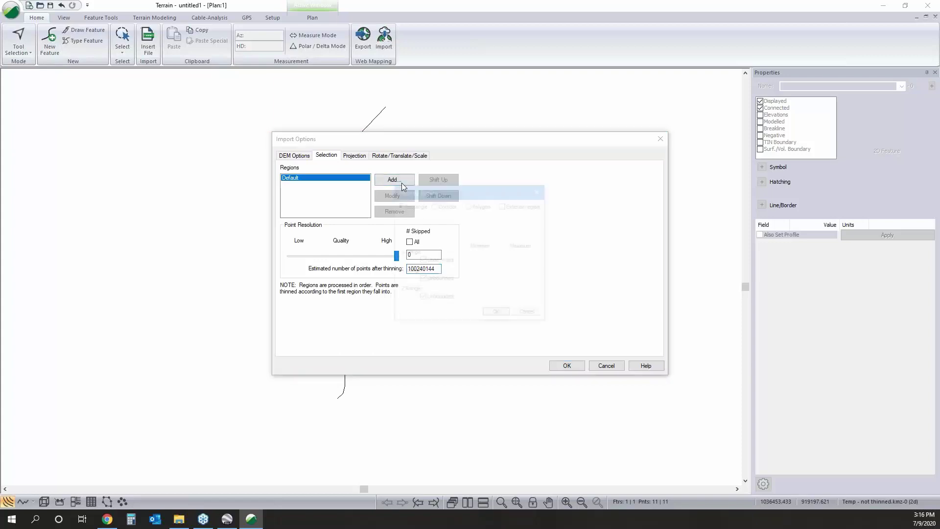
{"action": "left_click", "coordinate": [434, 205]}
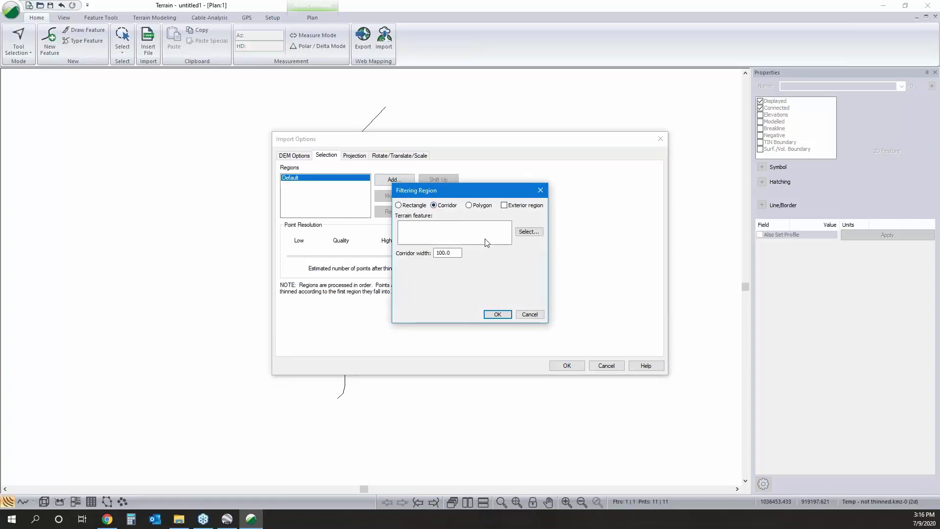
{"action": "left_click", "coordinate": [440, 253]}
{"action": "type", "text": "0"}
{"action": "left_click", "coordinate": [528, 232]}
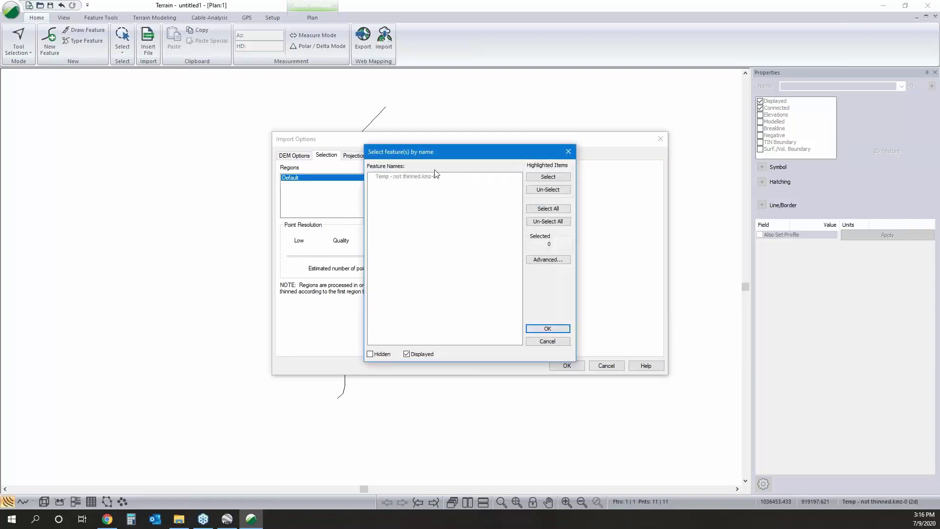
{"action": "left_click", "coordinate": [430, 177]}
{"action": "left_click", "coordinate": [541, 327]}
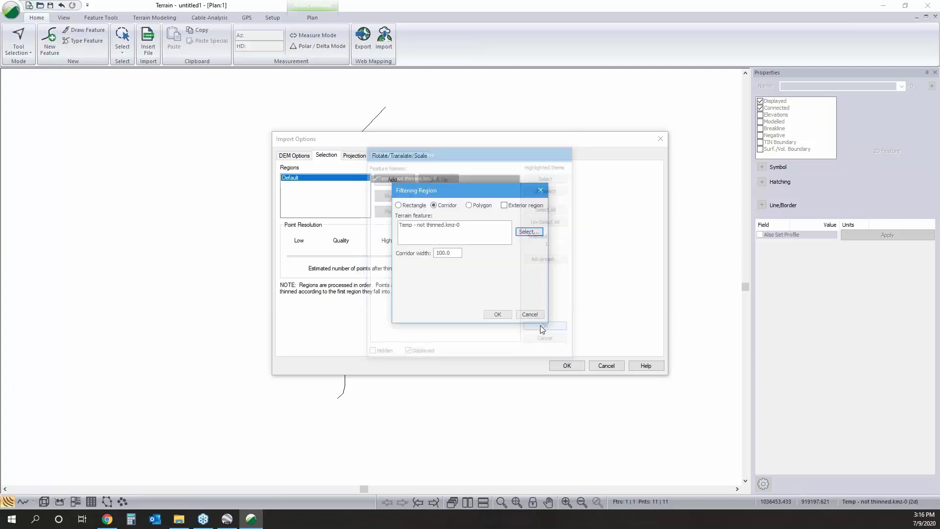
{"action": "left_click", "coordinate": [443, 225]}
{"action": "left_click", "coordinate": [438, 253]}
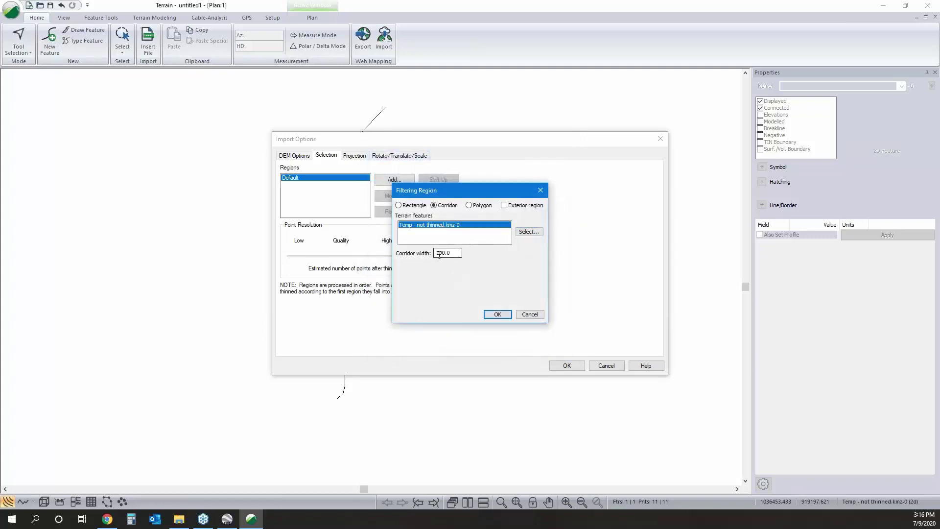
{"action": "type", "text": "0"}
{"action": "left_click", "coordinate": [501, 314]}
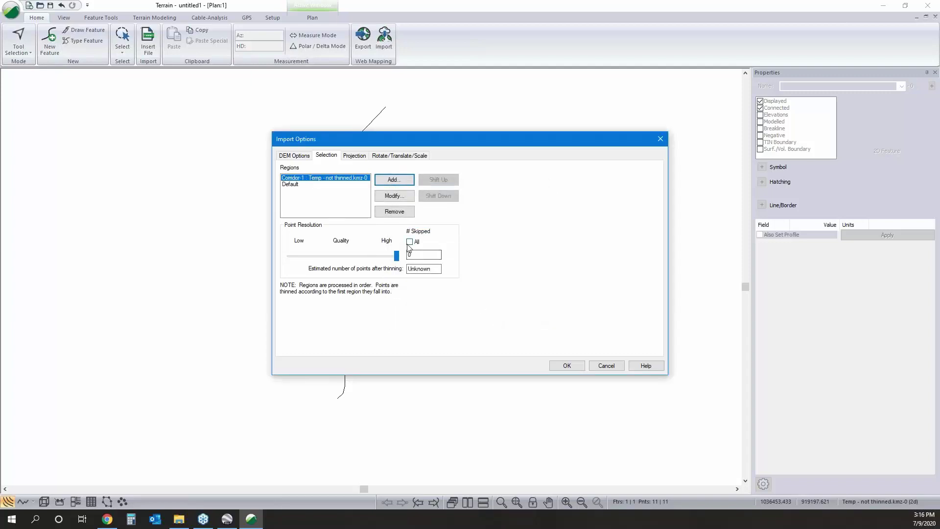
Set the Default region's point resolution to skip all points outside the corridor
{"action": "left_click", "coordinate": [309, 186]}
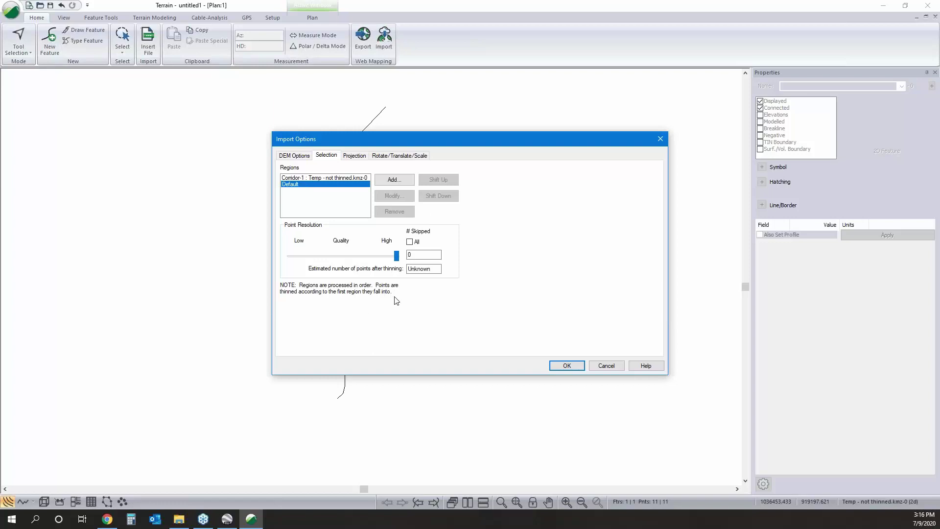
{"action": "left_click", "coordinate": [398, 255]}
{"action": "left_click_drag", "start_coordinate": [398, 255], "coordinate": [327, 262]}
{"action": "left_click", "coordinate": [348, 260]}
{"action": "left_click", "coordinate": [409, 242]}
Review the DEM import's projection, accept the import options, and apply the transformation from UTM Zone 19N to New Hampshire State Plane
{"action": "left_click", "coordinate": [357, 156]}
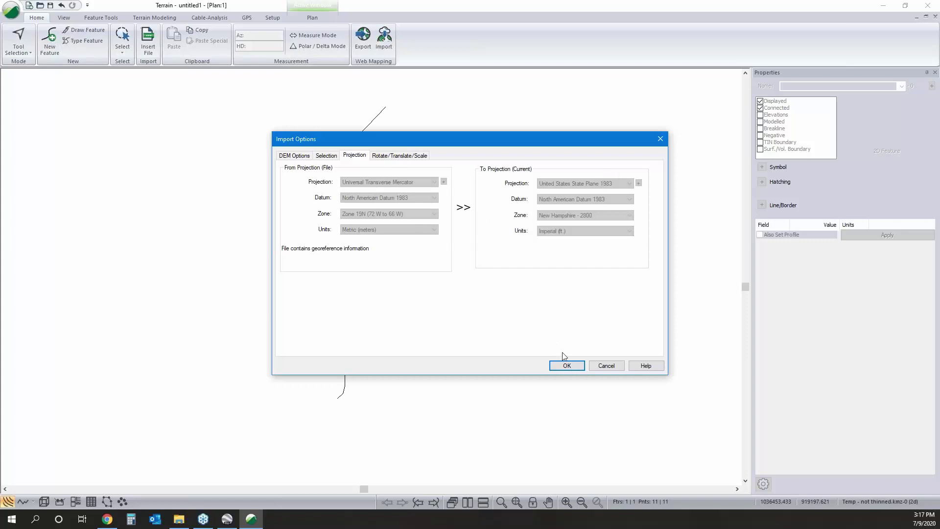
{"action": "left_click", "coordinate": [562, 367]}
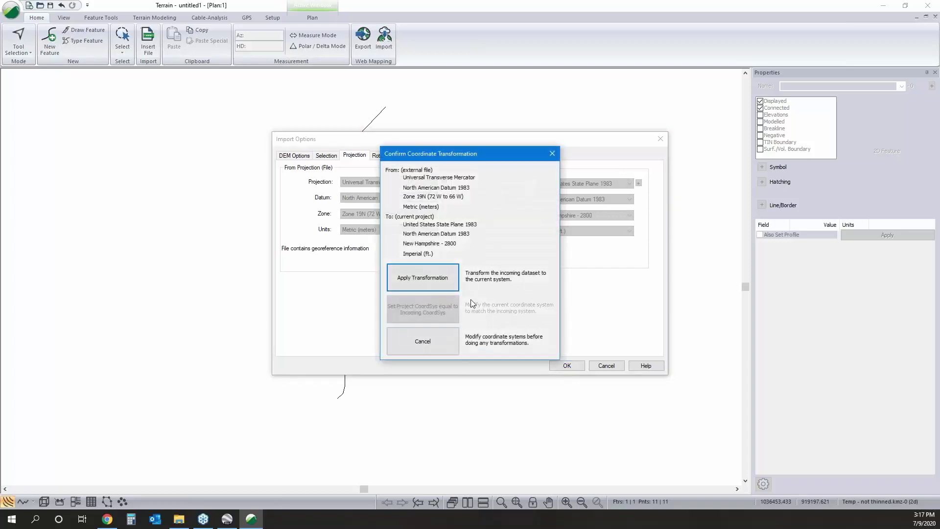
{"action": "left_click", "coordinate": [434, 280]}
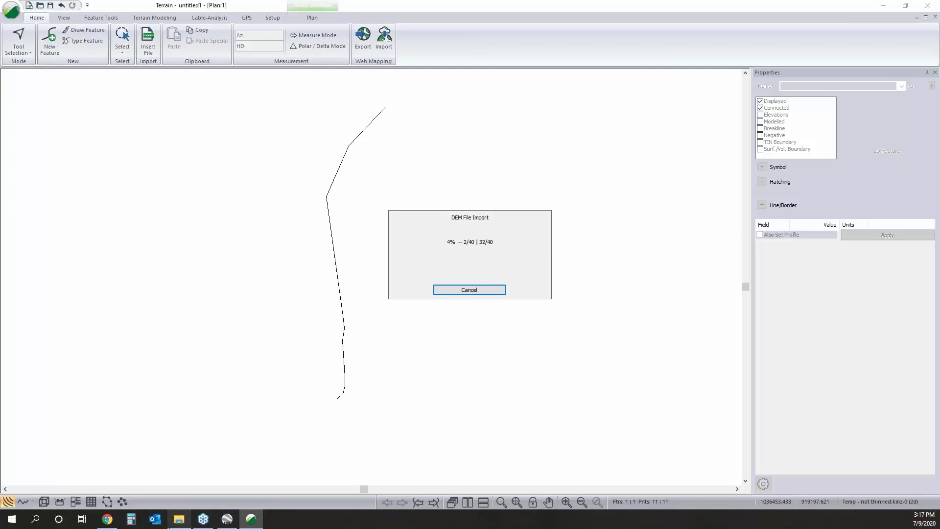
{"action": "left_click", "coordinate": [178, 520]}
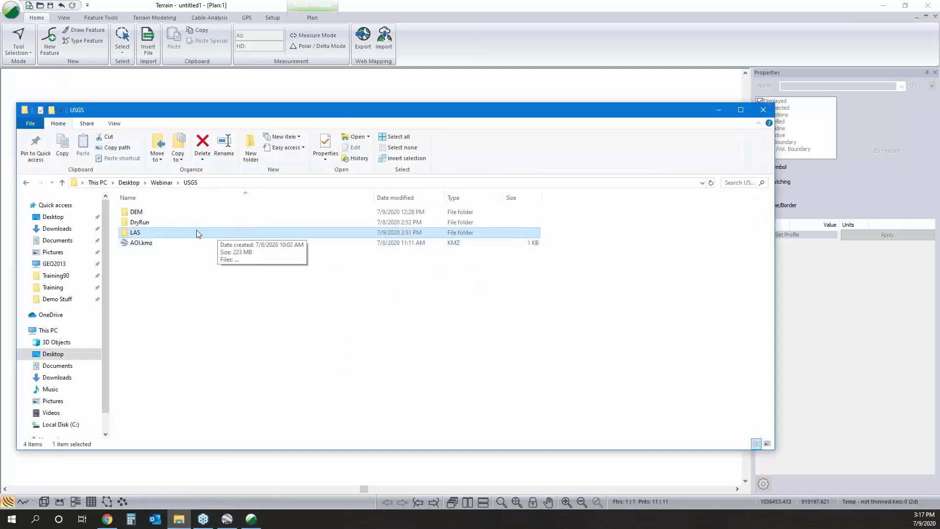
{"action": "left_click", "coordinate": [719, 109]}
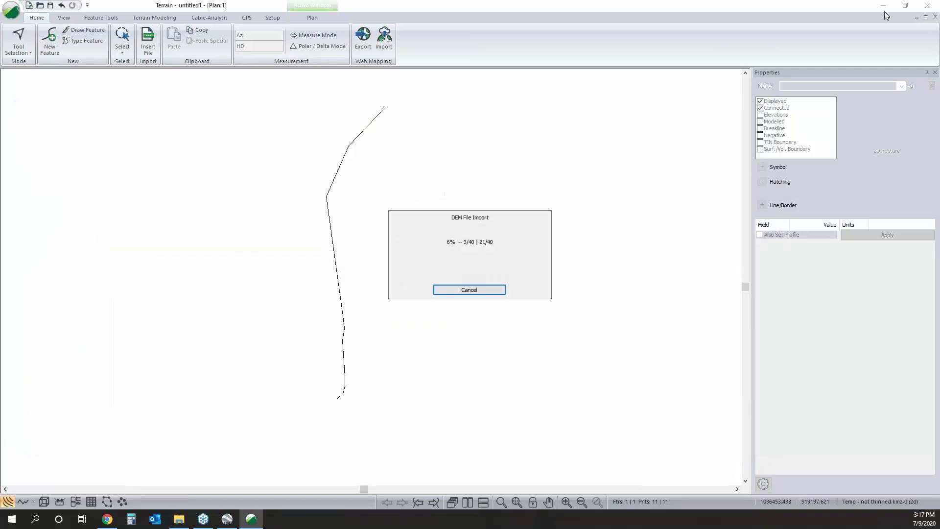
Start a new Terrain module session and insert AOI.kmz from the Desktop > Webinar > USGS folder
{"action": "left_click", "coordinate": [12, 519]}
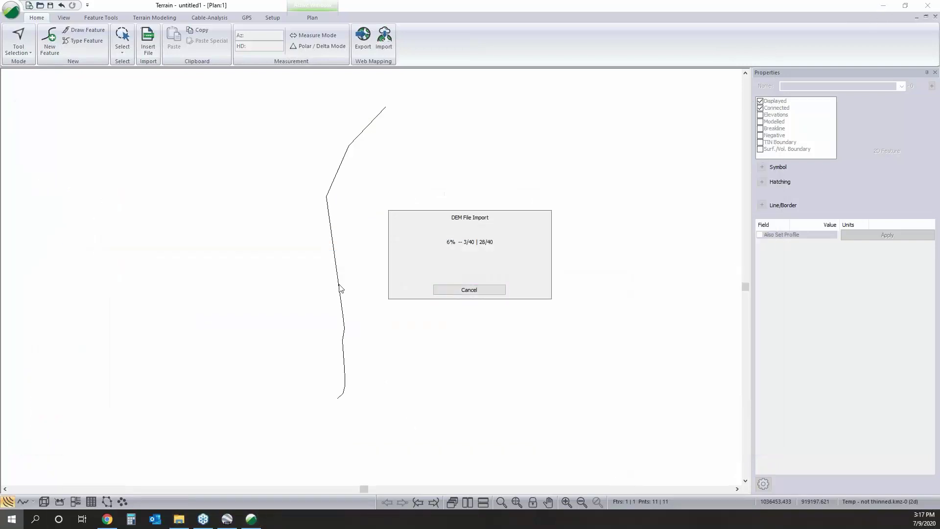
{"action": "left_click", "coordinate": [254, 399]}
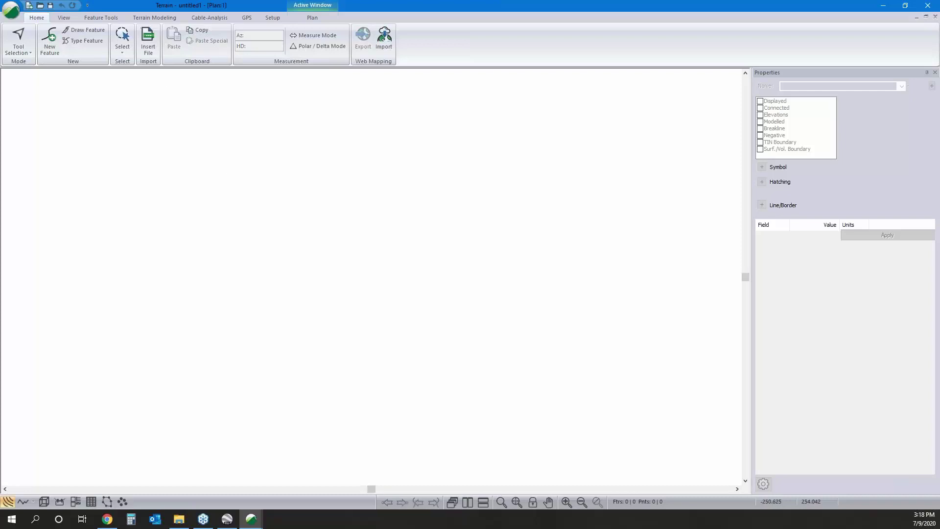
{"action": "left_click", "coordinate": [149, 43]}
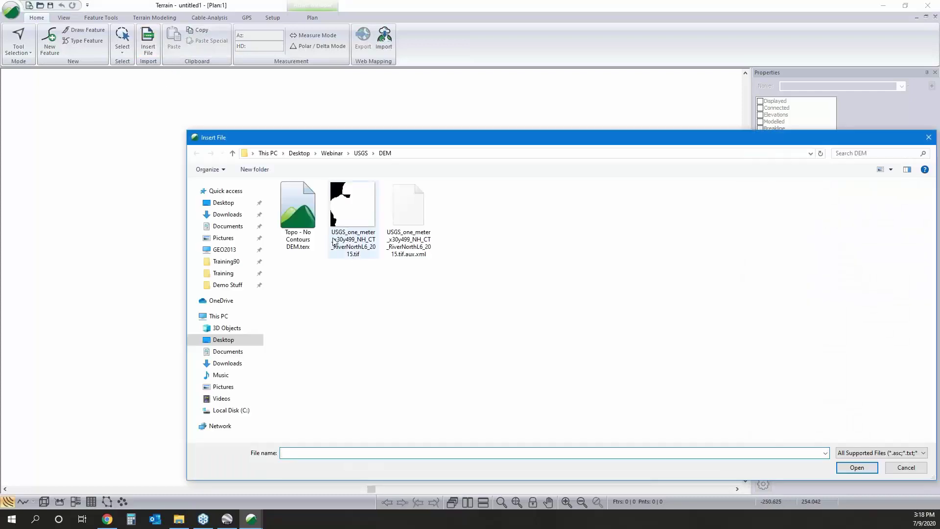
{"action": "left_click", "coordinate": [360, 153]}
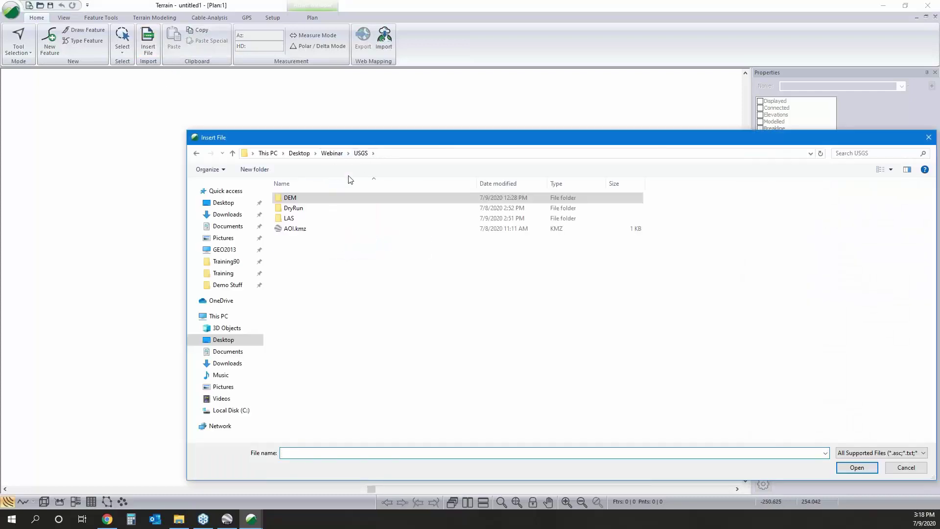
{"action": "double_click", "coordinate": [310, 218]}
{"action": "left_click", "coordinate": [361, 153]}
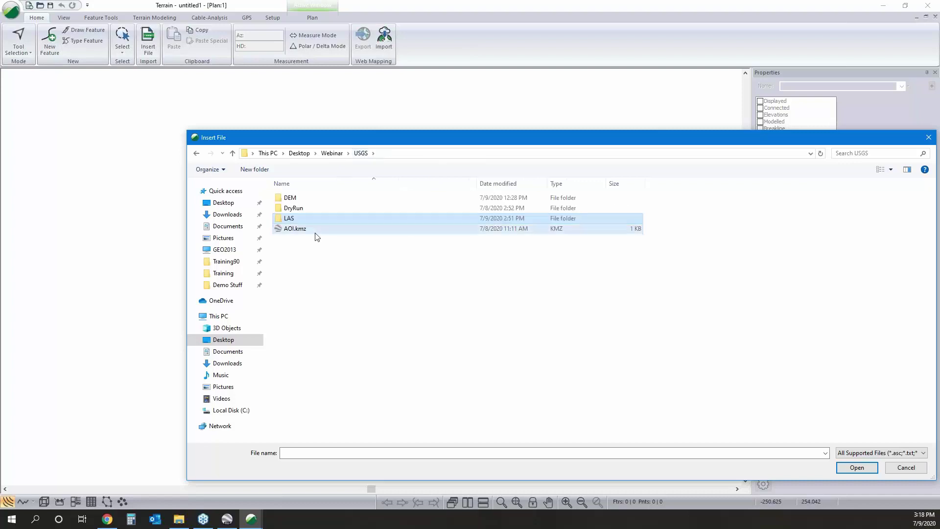
{"action": "left_click", "coordinate": [318, 229]}
{"action": "left_click", "coordinate": [856, 467]}
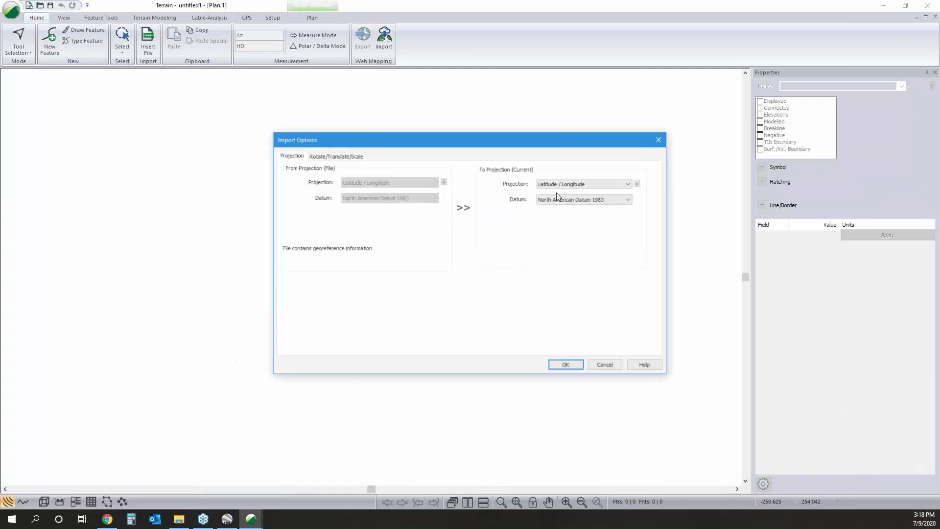
Set the AOI import's target projection to United States State Plane 1983 with zone New Hampshire - 2800
{"action": "left_click", "coordinate": [548, 181]}
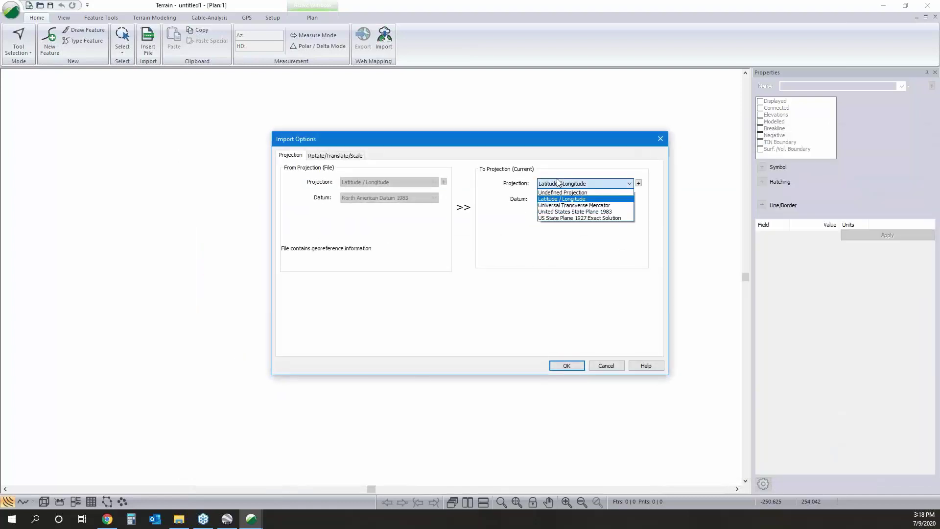
{"action": "left_click", "coordinate": [563, 211]}
{"action": "left_click", "coordinate": [562, 215]}
{"action": "scroll", "coordinate": [561, 333], "scroll_direction": "down", "scroll_amount": 3}
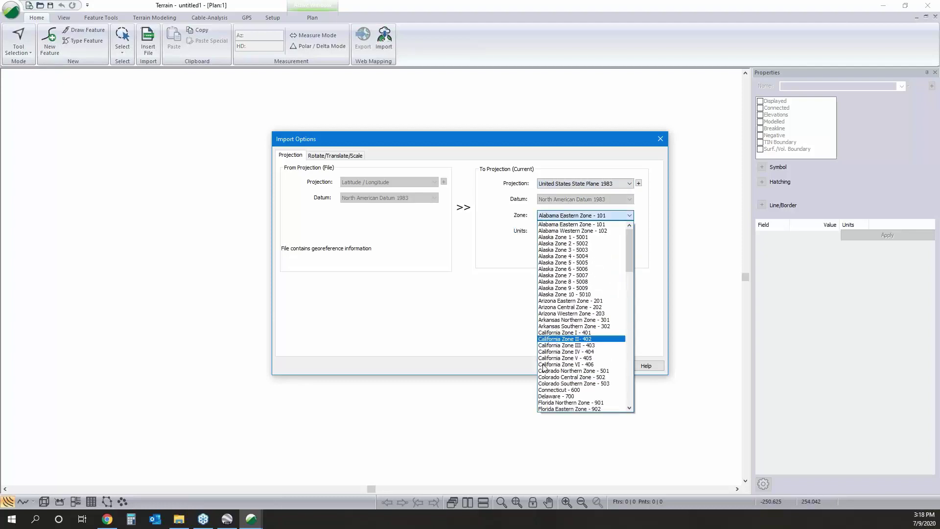
{"action": "scroll", "coordinate": [558, 380], "scroll_direction": "down", "scroll_amount": 12}
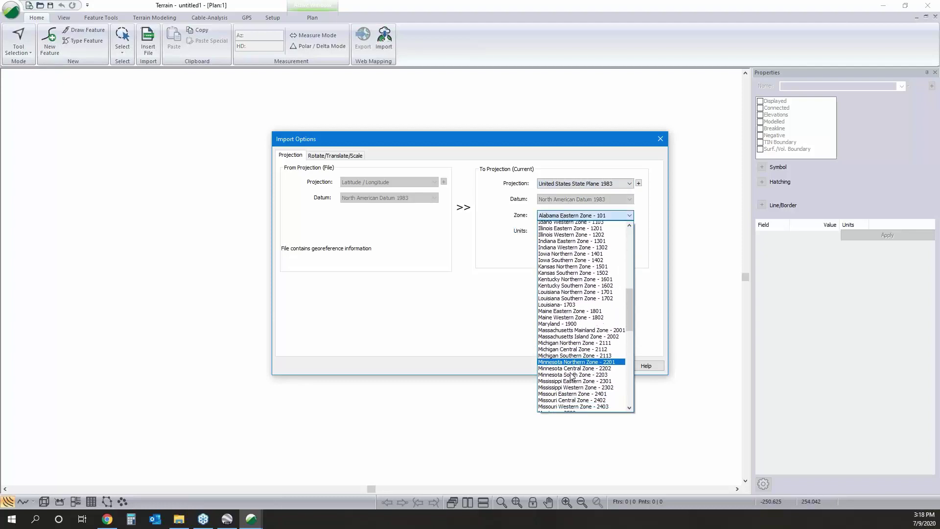
{"action": "scroll", "coordinate": [571, 376], "scroll_direction": "down", "scroll_amount": 2}
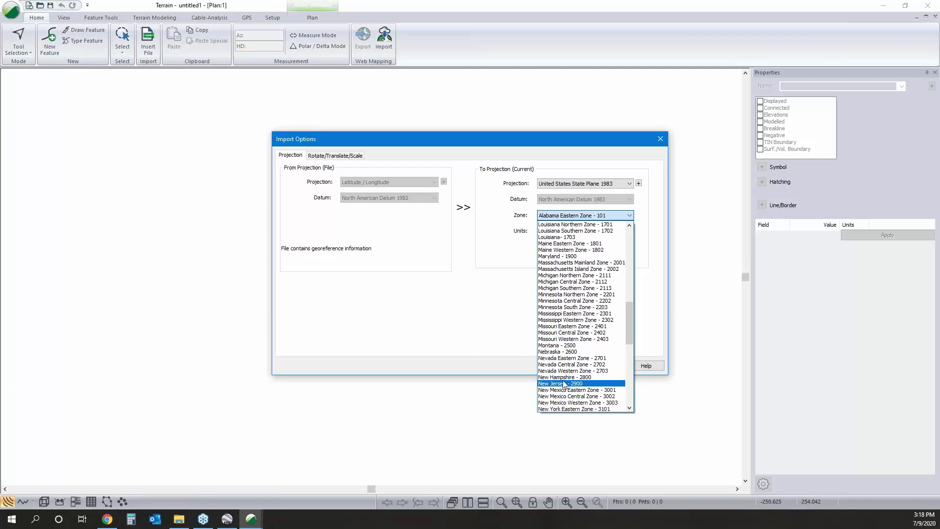
{"action": "left_click", "coordinate": [565, 382]}
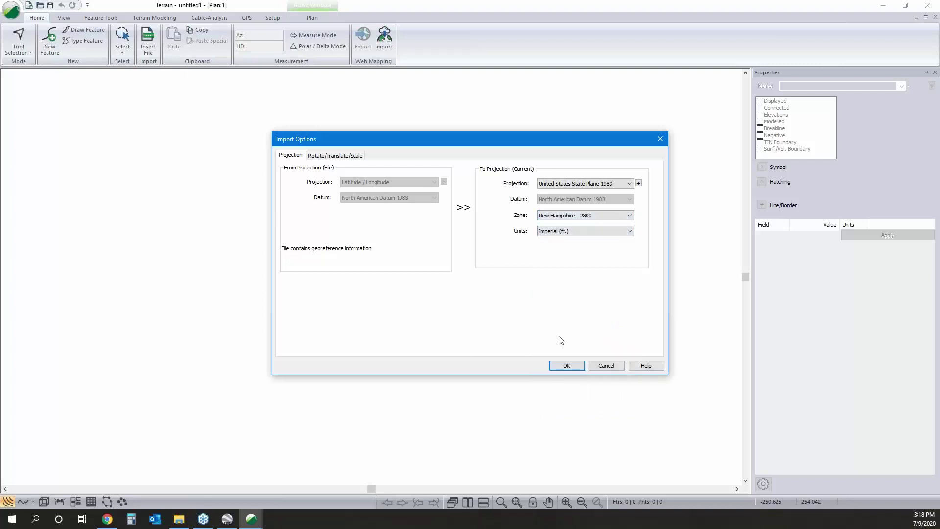
Accept the AOI import options and turn off the Elevations and Modelled properties of the imported line feature
{"action": "left_click", "coordinate": [566, 365]}
{"action": "left_click", "coordinate": [427, 281]}
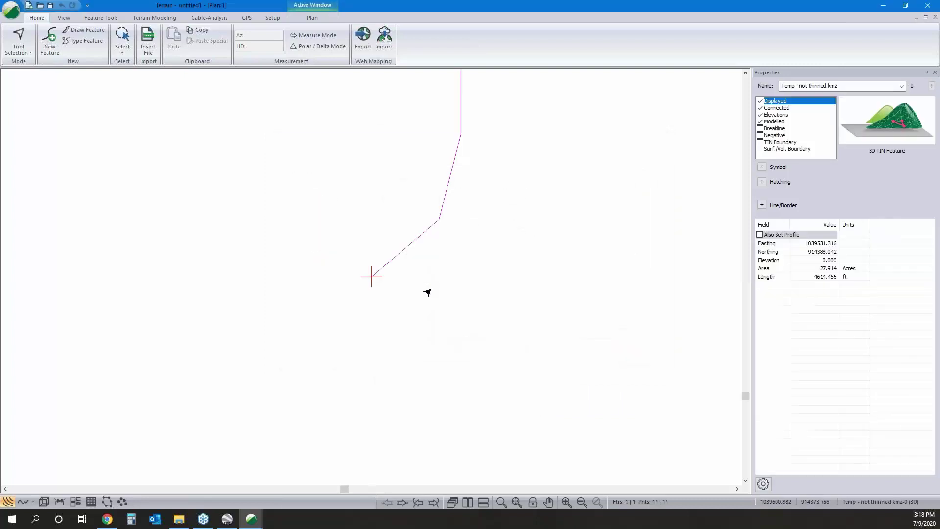
{"action": "left_click", "coordinate": [29, 77]}
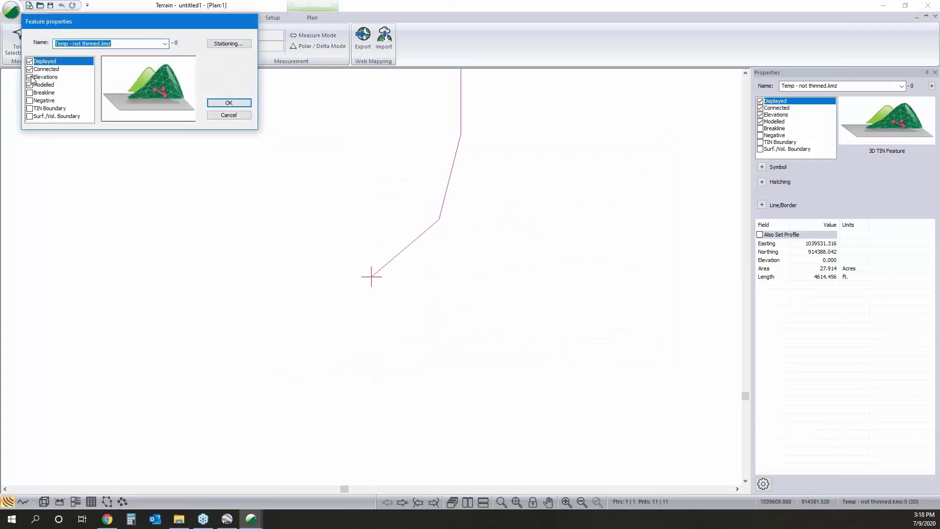
{"action": "left_click", "coordinate": [30, 85]}
{"action": "left_click", "coordinate": [228, 103]}
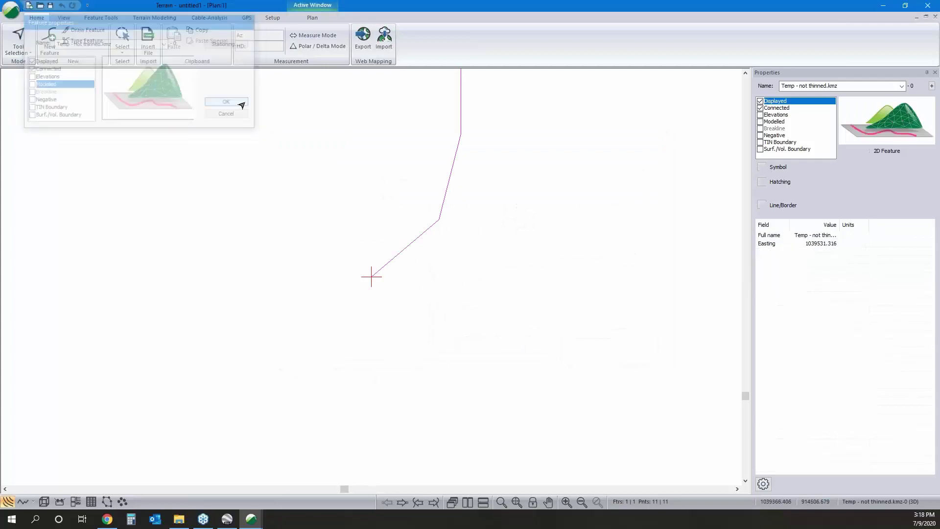
{"action": "left_click", "coordinate": [438, 220]}
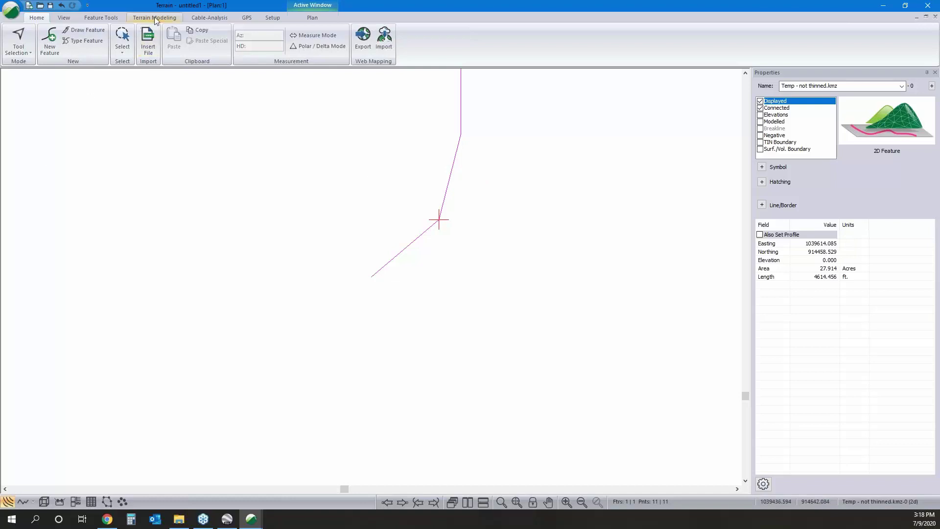
{"action": "left_click", "coordinate": [148, 39]}
{"action": "double_click", "coordinate": [286, 217]}
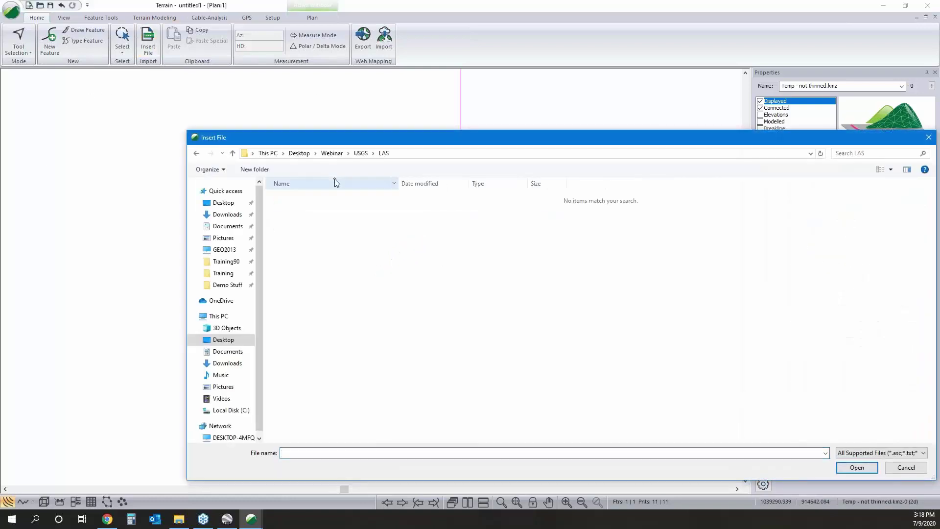
{"action": "left_click", "coordinate": [362, 154]}
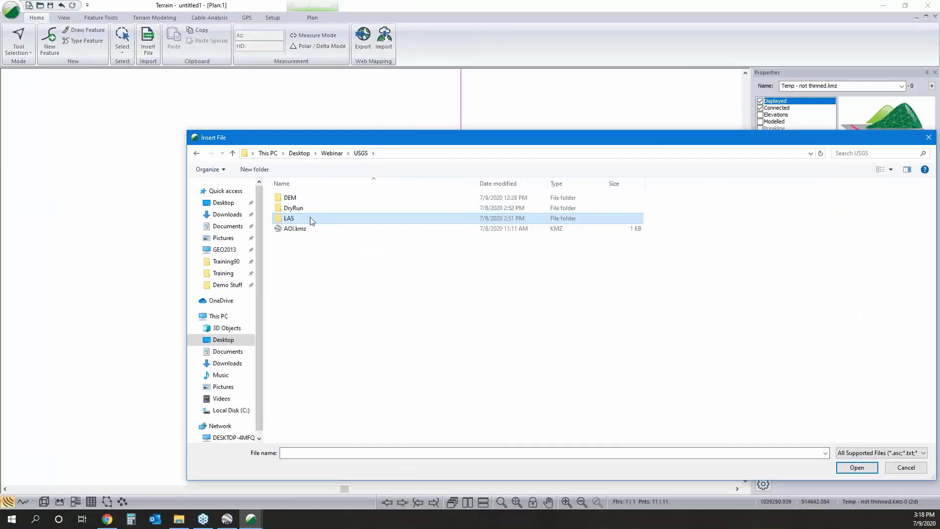
{"action": "left_click", "coordinate": [905, 467]}
Switch to File Explorer and extract both USGS_LPC_CT_River_Lot6_Winnipesaulee_2015 zip files, 19TCK306987 and 19TCK306986, in the USGS > LAS folder
{"action": "left_click", "coordinate": [179, 519]}
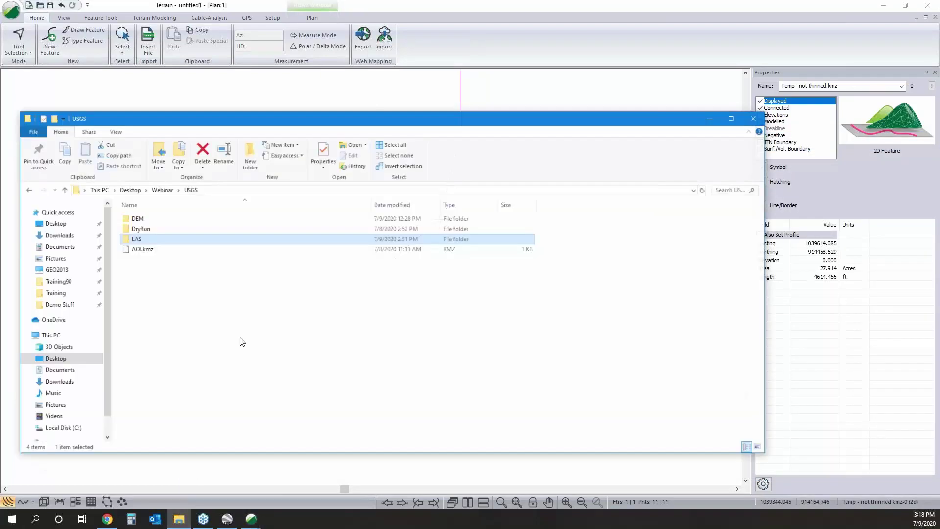
{"action": "double_click", "coordinate": [136, 234]}
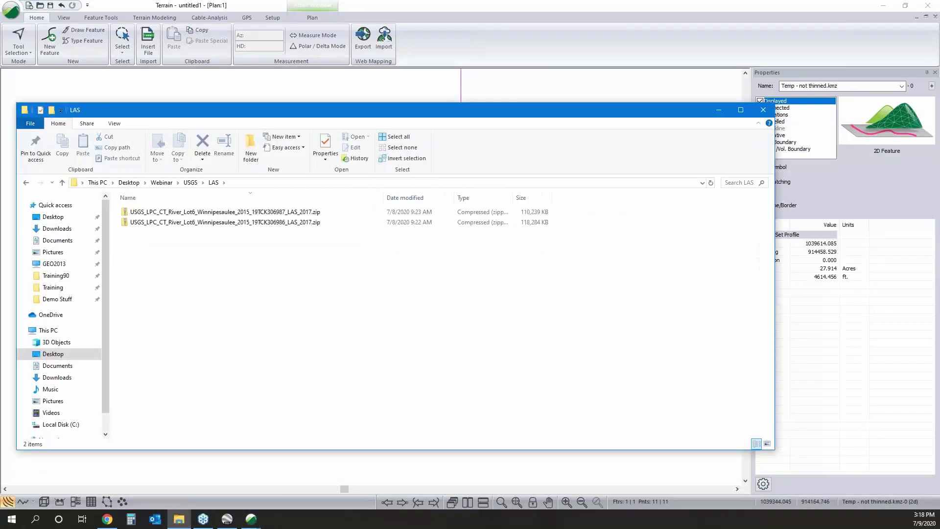
{"action": "left_click", "coordinate": [189, 211]}
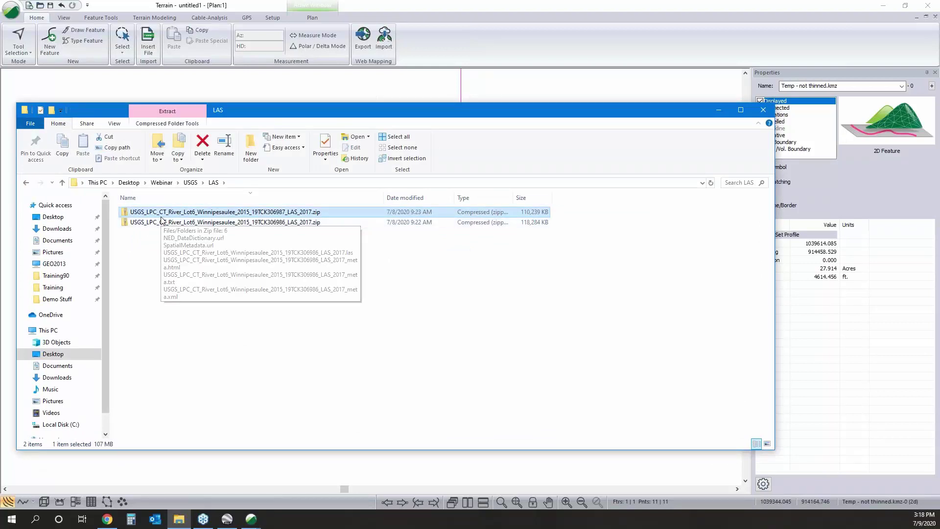
{"action": "right_click", "coordinate": [233, 214]}
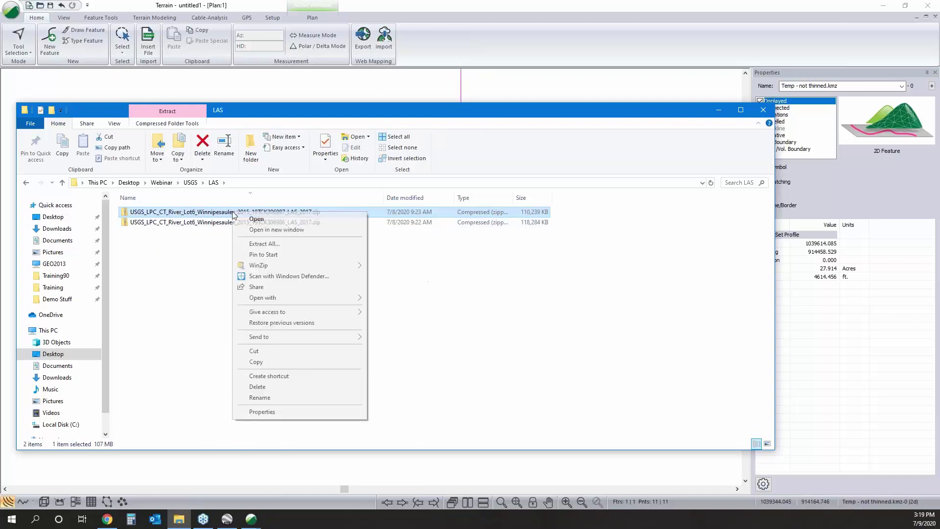
{"action": "left_click", "coordinate": [274, 244]}
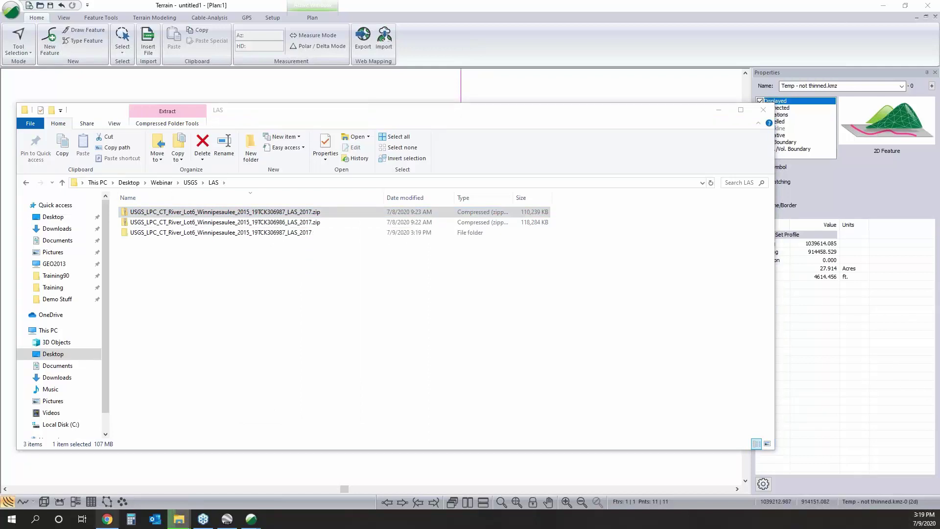
{"action": "left_click", "coordinate": [273, 223]}
{"action": "right_click", "coordinate": [273, 226]}
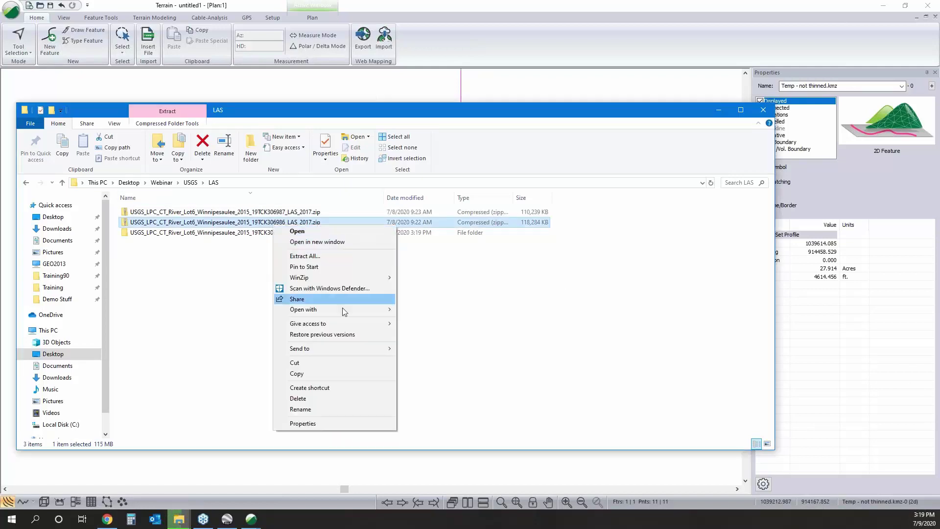
{"action": "left_click", "coordinate": [338, 256]}
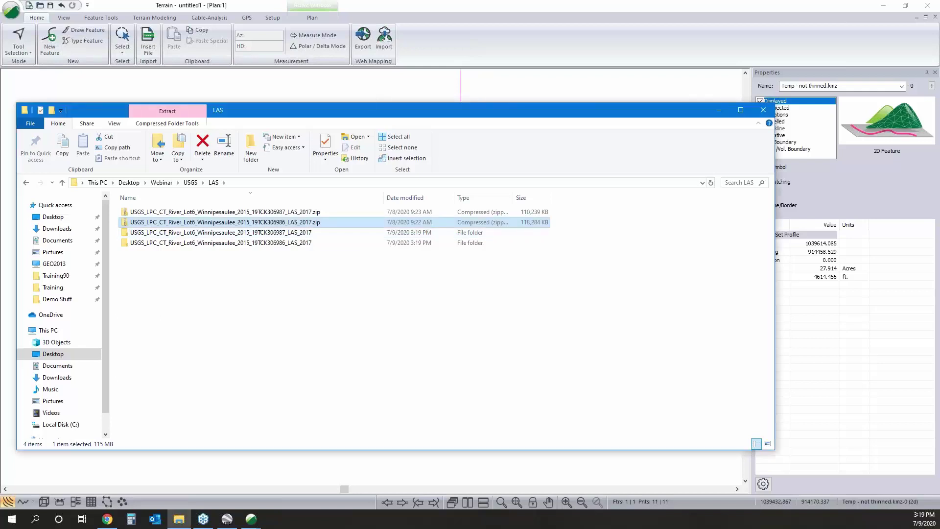
Examine the coordinate system, UTM zone, distance units and datum in the metadata text file of the extracted 19TCK306987 folder
{"action": "left_click", "coordinate": [255, 233]}
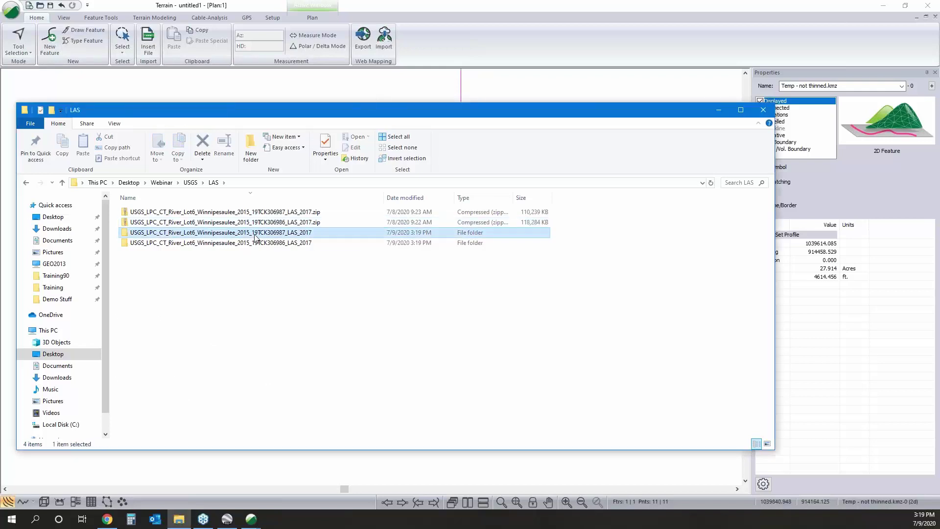
{"action": "double_click", "coordinate": [256, 233]}
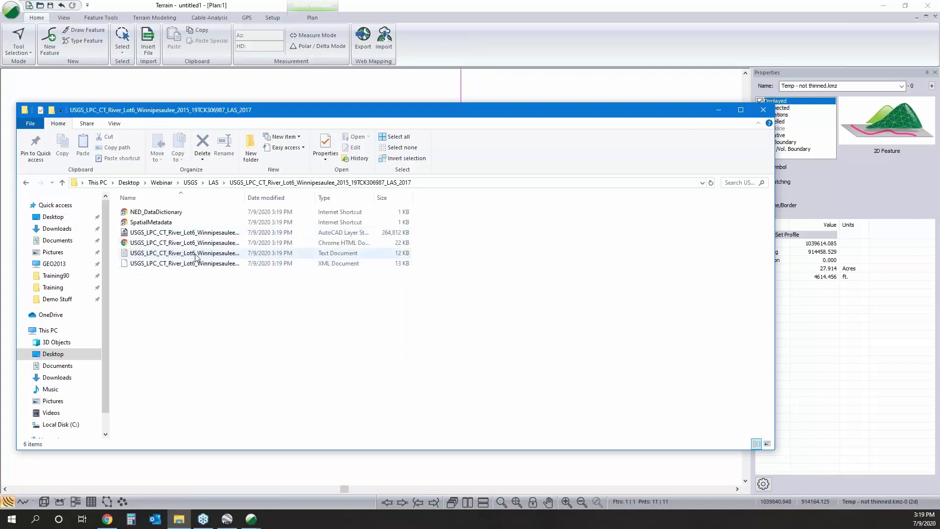
{"action": "left_click_drag", "start_coordinate": [245, 197], "coordinate": [382, 197]}
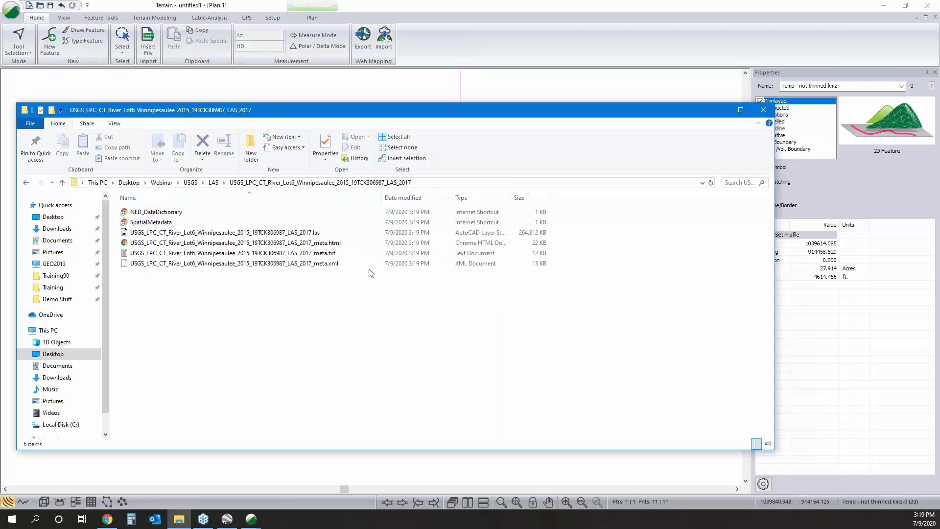
{"action": "double_click", "coordinate": [292, 254]}
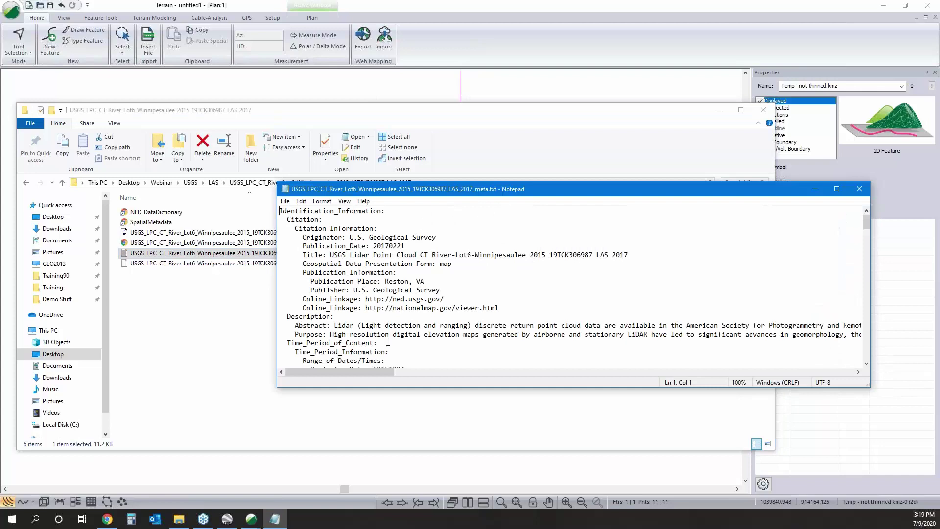
{"action": "scroll", "coordinate": [388, 342], "scroll_direction": "down", "scroll_amount": 20}
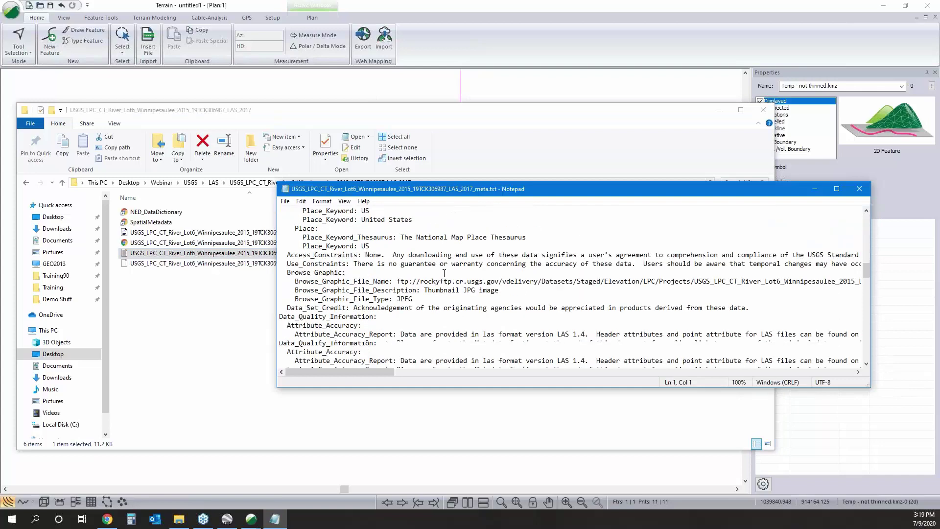
{"action": "scroll", "coordinate": [444, 273], "scroll_direction": "down", "scroll_amount": 15}
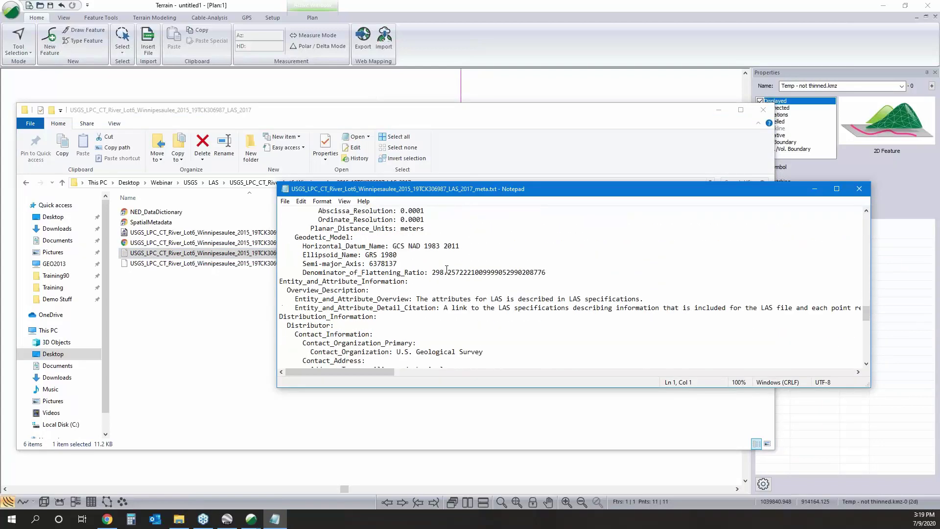
{"action": "scroll", "coordinate": [447, 270], "scroll_direction": "down", "scroll_amount": 15}
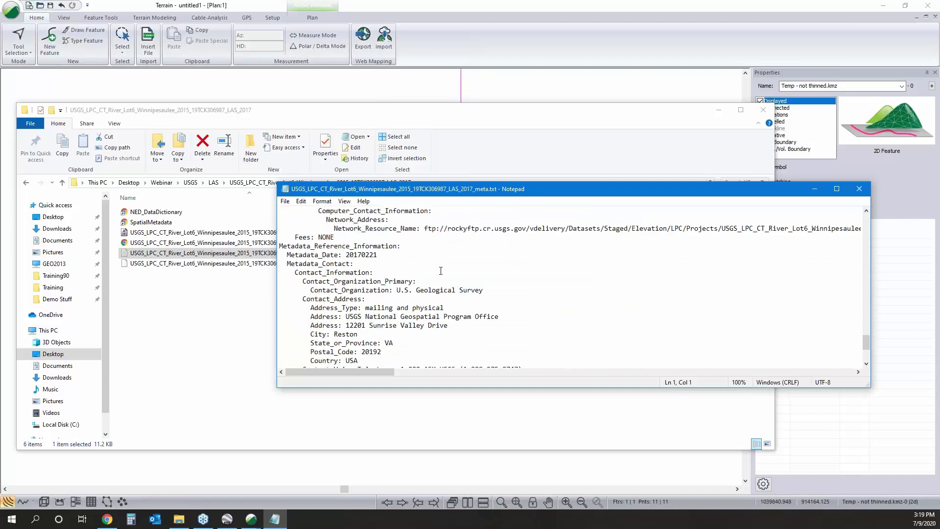
{"action": "scroll", "coordinate": [441, 271], "scroll_direction": "down", "scroll_amount": 4}
{"action": "scroll", "coordinate": [436, 274], "scroll_direction": "up", "scroll_amount": 6}
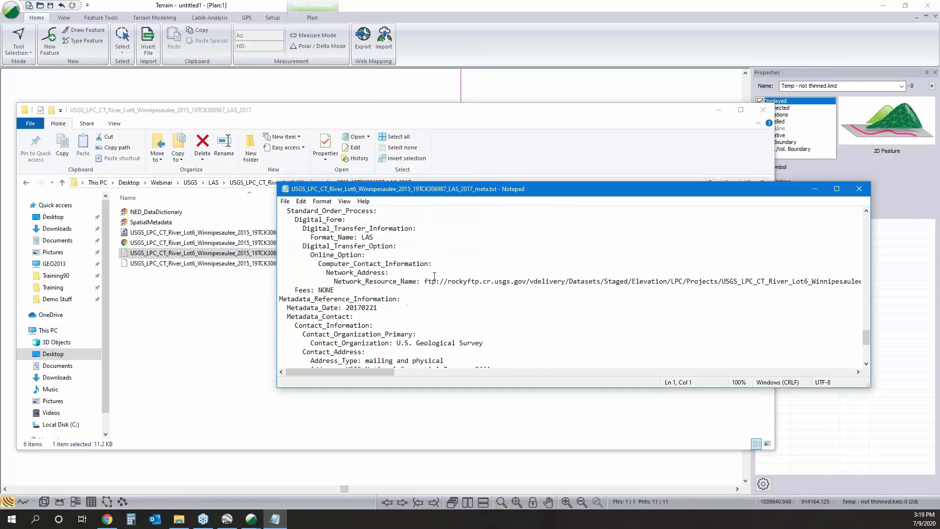
{"action": "scroll", "coordinate": [434, 275], "scroll_direction": "up", "scroll_amount": 10}
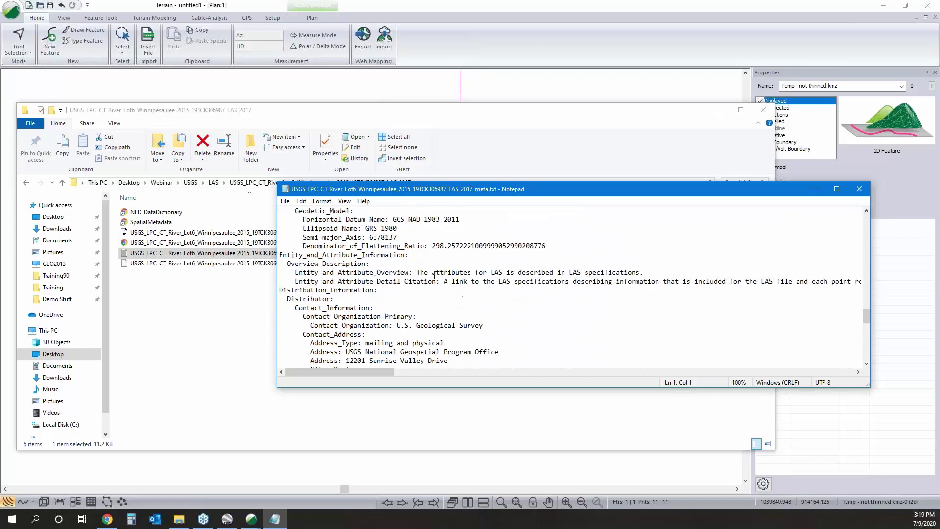
{"action": "scroll", "coordinate": [434, 275], "scroll_direction": "up", "scroll_amount": 3}
{"action": "scroll", "coordinate": [433, 275], "scroll_direction": "up", "scroll_amount": 5}
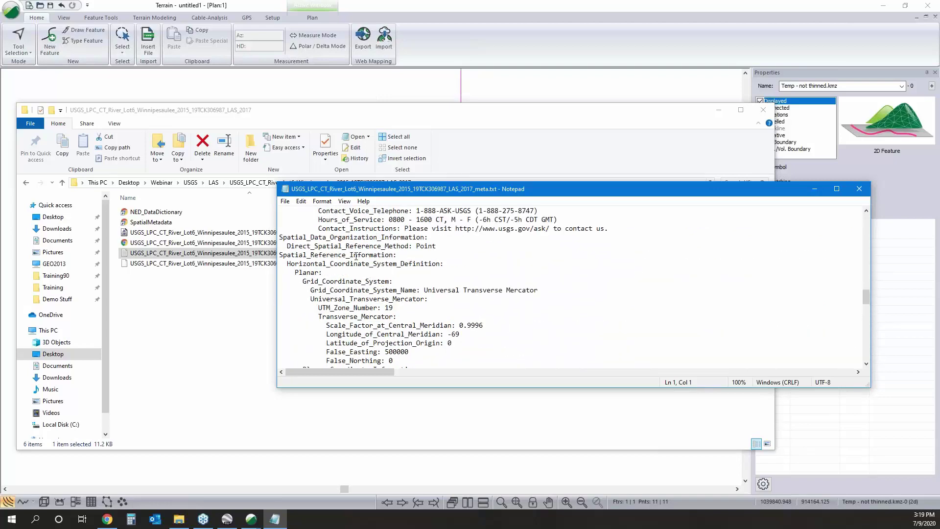
{"action": "scroll", "coordinate": [413, 278], "scroll_direction": "down", "scroll_amount": 1}
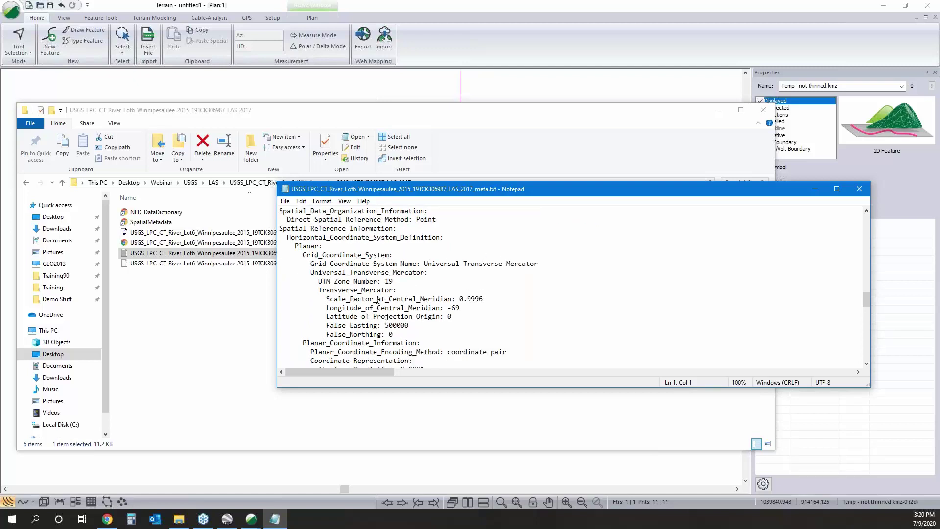
{"action": "scroll", "coordinate": [414, 299], "scroll_direction": "down", "scroll_amount": 2}
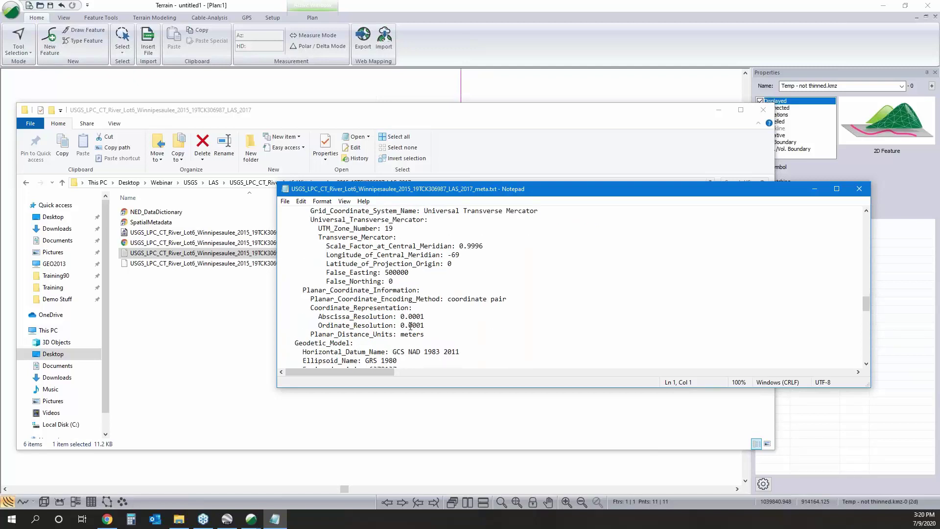
{"action": "left_click_drag", "start_coordinate": [433, 334], "coordinate": [397, 335]}
{"action": "left_click", "coordinate": [861, 193]}
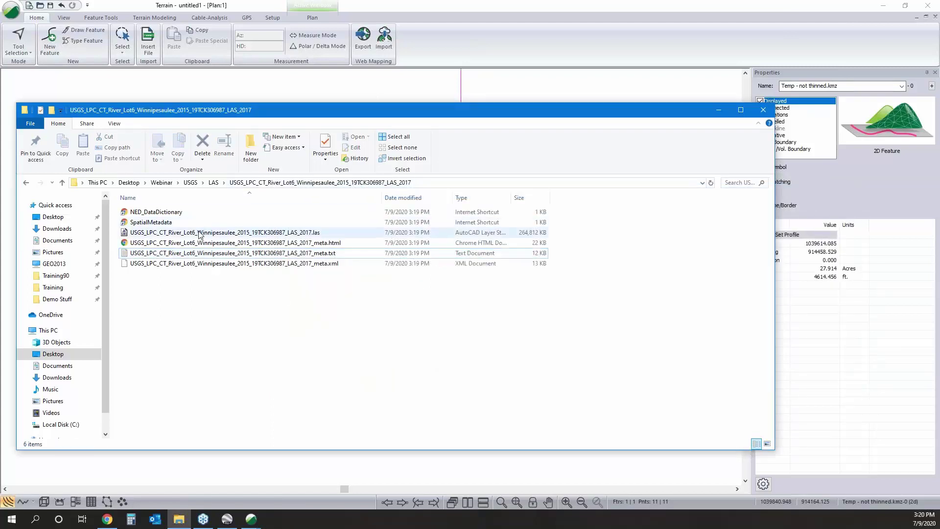
Move the .las files from the extracted 19TCK306987 and 19TCK306986 folders up into the LAS folder, and minimize File Explorer
{"action": "left_click", "coordinate": [200, 233]}
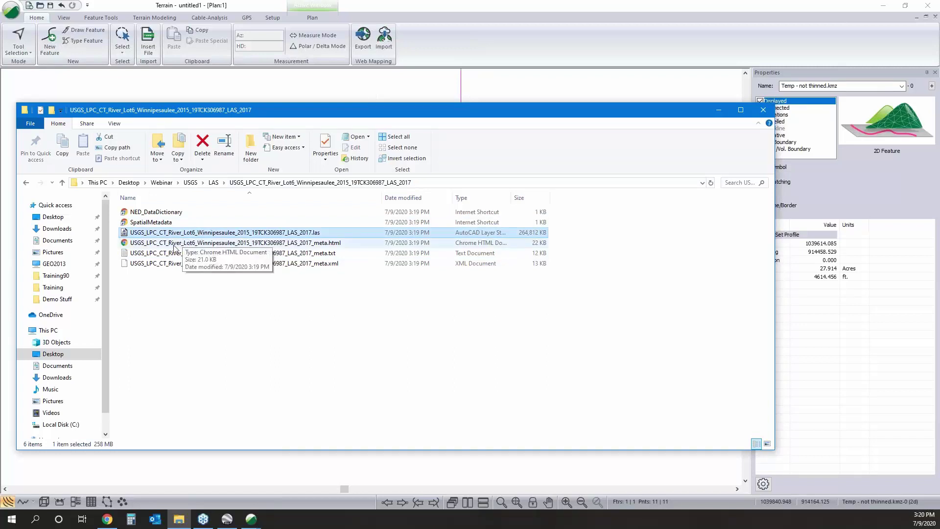
{"action": "left_click_drag", "start_coordinate": [170, 235], "coordinate": [214, 182]}
{"action": "left_click", "coordinate": [191, 182]}
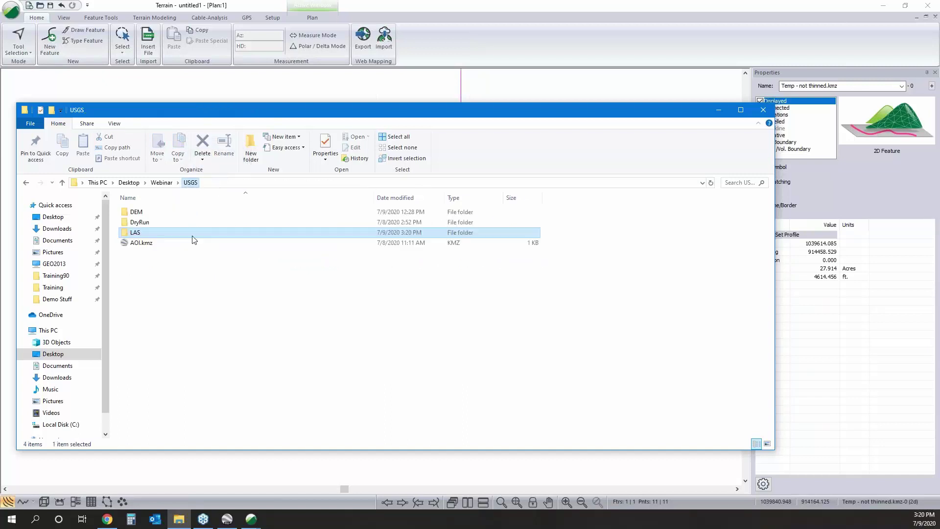
{"action": "double_click", "coordinate": [146, 233]}
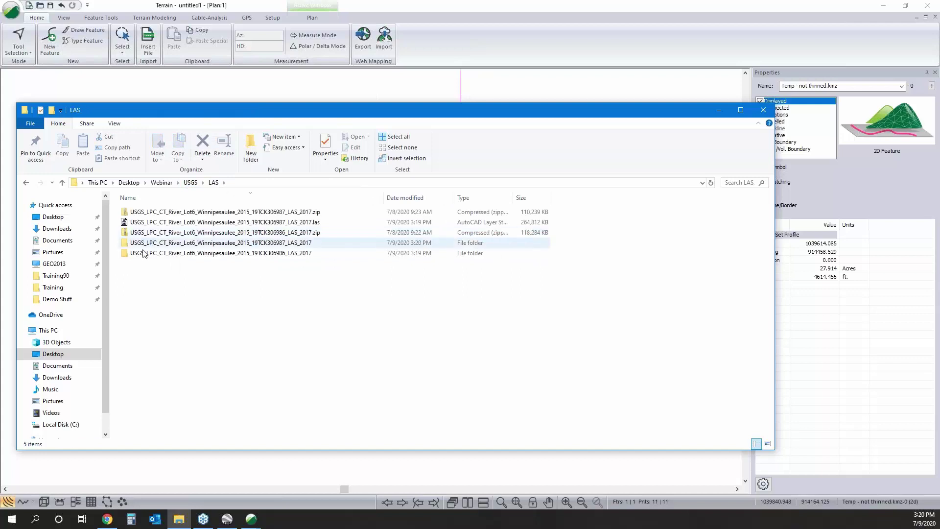
{"action": "double_click", "coordinate": [149, 241]}
{"action": "left_click_drag", "start_coordinate": [155, 233], "coordinate": [214, 188]}
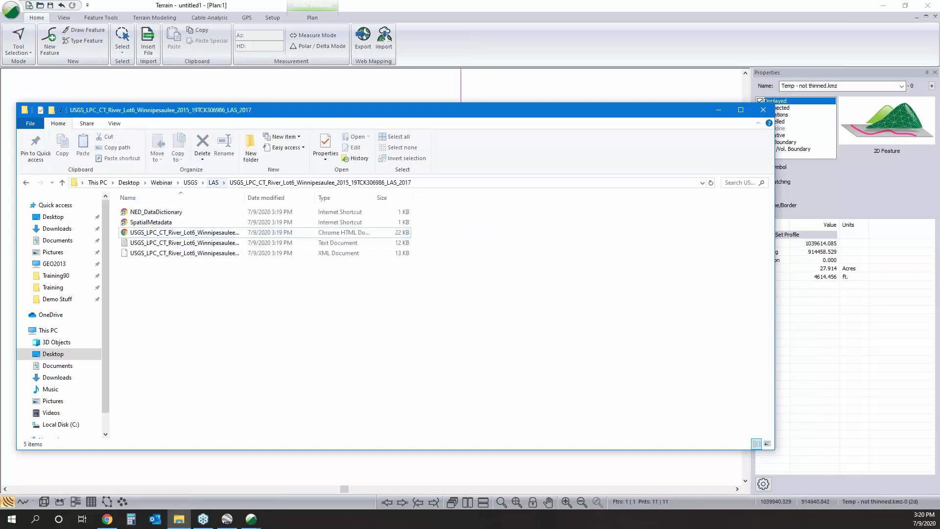
{"action": "left_click", "coordinate": [719, 111]}
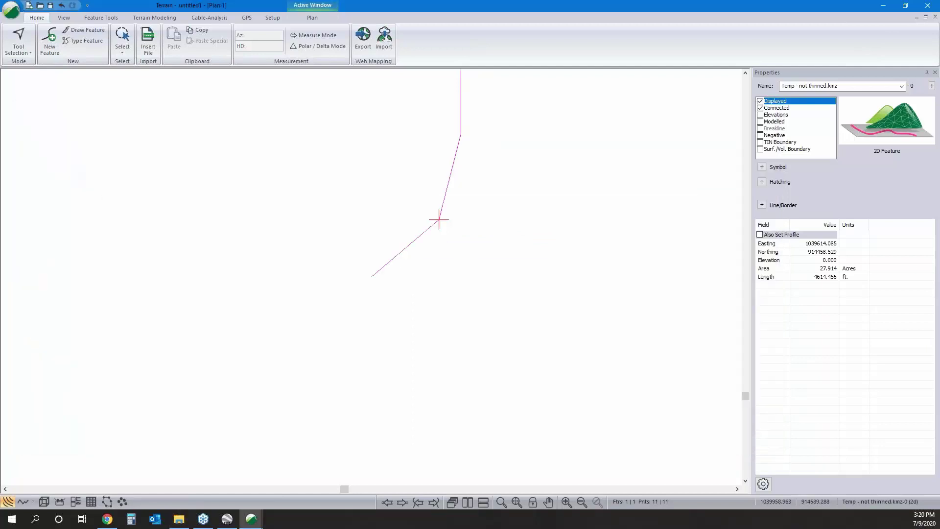
Deselect the line and insert both USGS_LPC_CT_River_Lot6_Winnipesaulee_2015 .las files, 19TCK306987 and 19TCK306986, from the LAS folder
{"action": "left_click", "coordinate": [105, 203]}
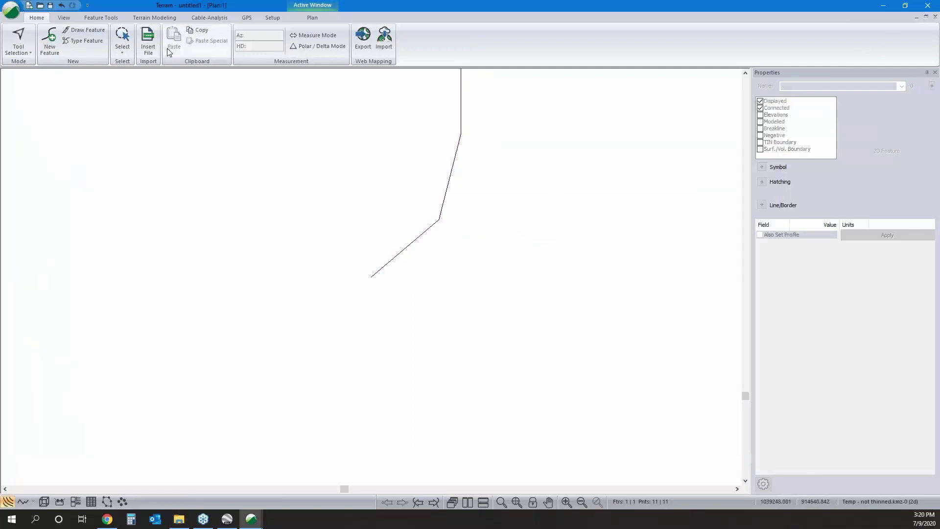
{"action": "left_click", "coordinate": [150, 51]}
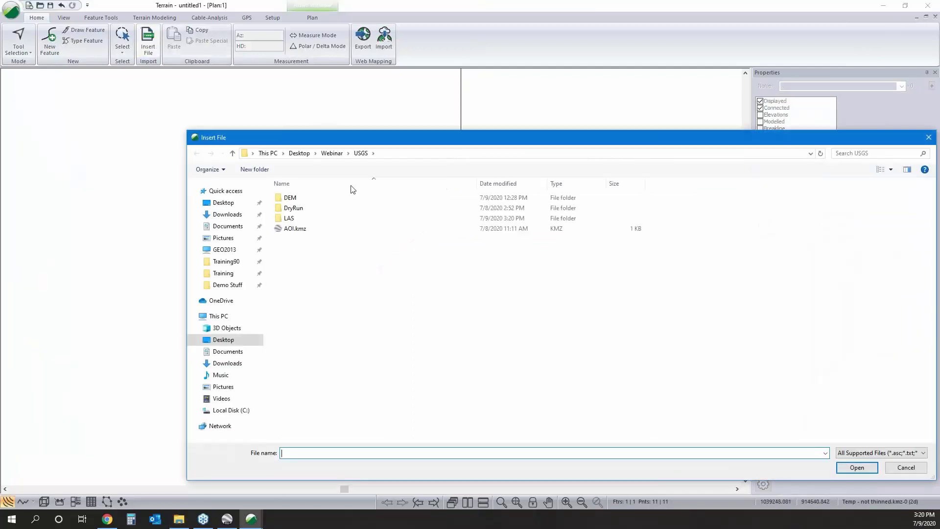
{"action": "double_click", "coordinate": [314, 218]}
{"action": "left_click", "coordinate": [304, 221]}
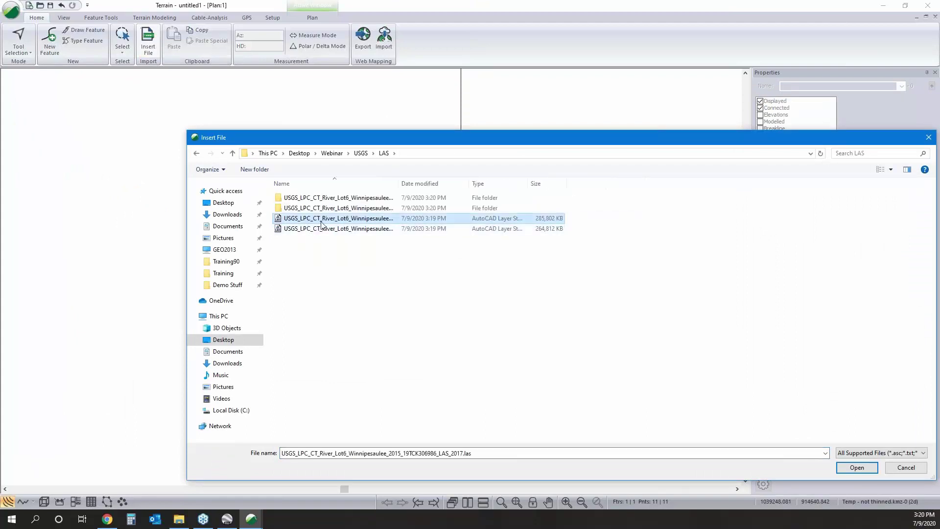
{"action": "left_click", "coordinate": [327, 230], "text": "shift"}
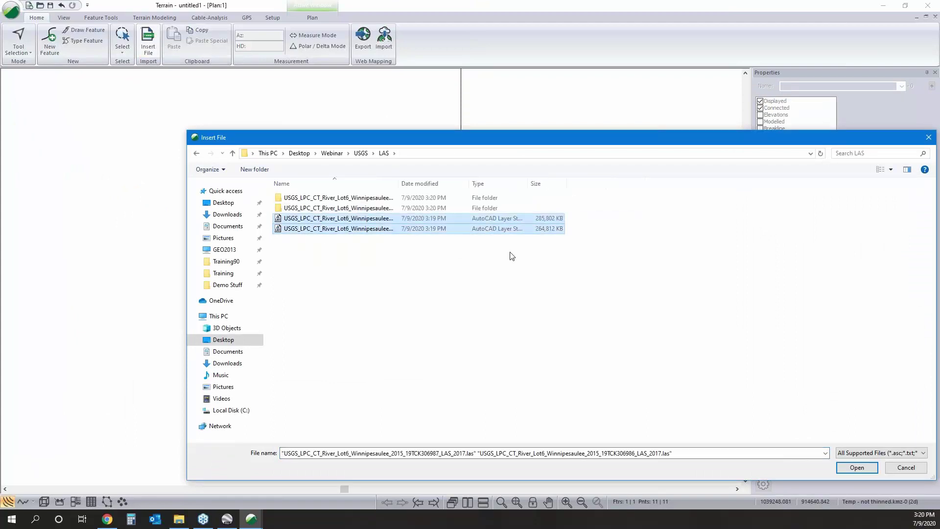
{"action": "left_click", "coordinate": [847, 469]}
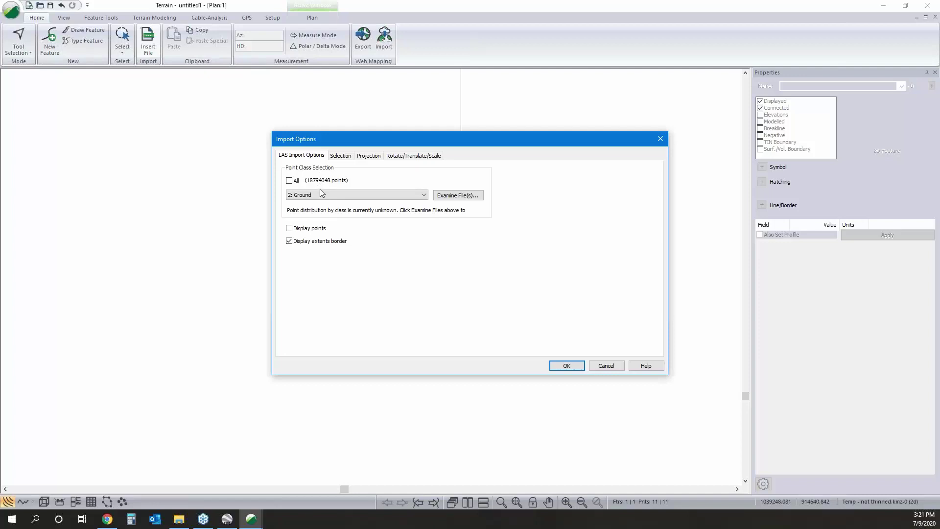
Choose 2: Ground as the point class for the LAS import
{"action": "left_click", "coordinate": [321, 194]}
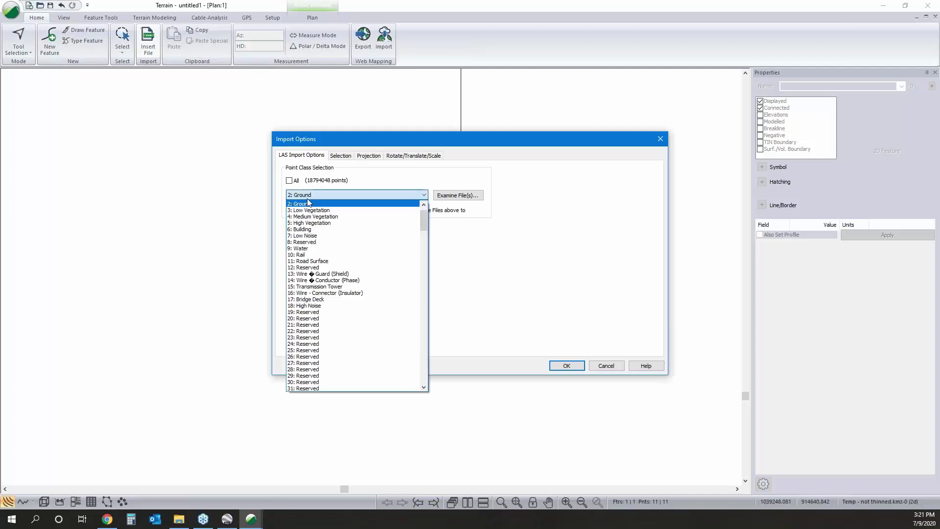
{"action": "scroll", "coordinate": [323, 212], "scroll_direction": "up", "scroll_amount": 1}
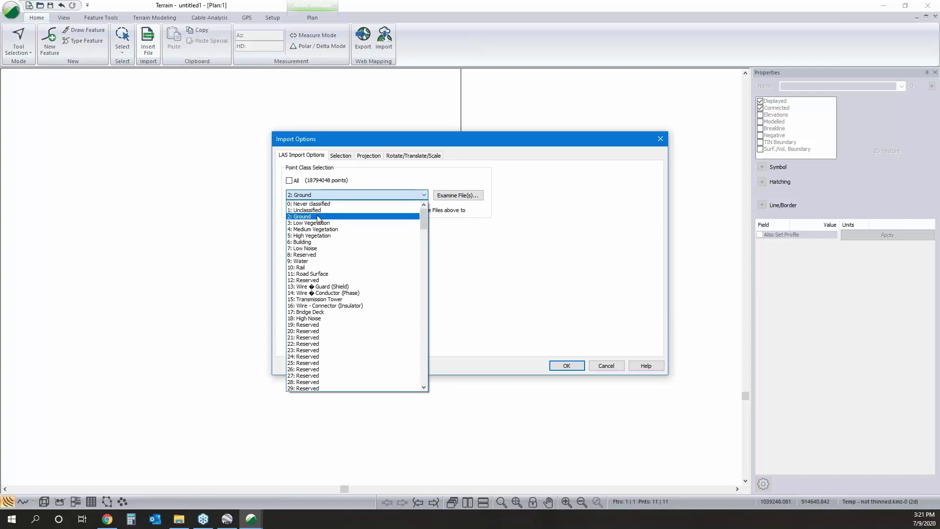
{"action": "left_click", "coordinate": [319, 218]}
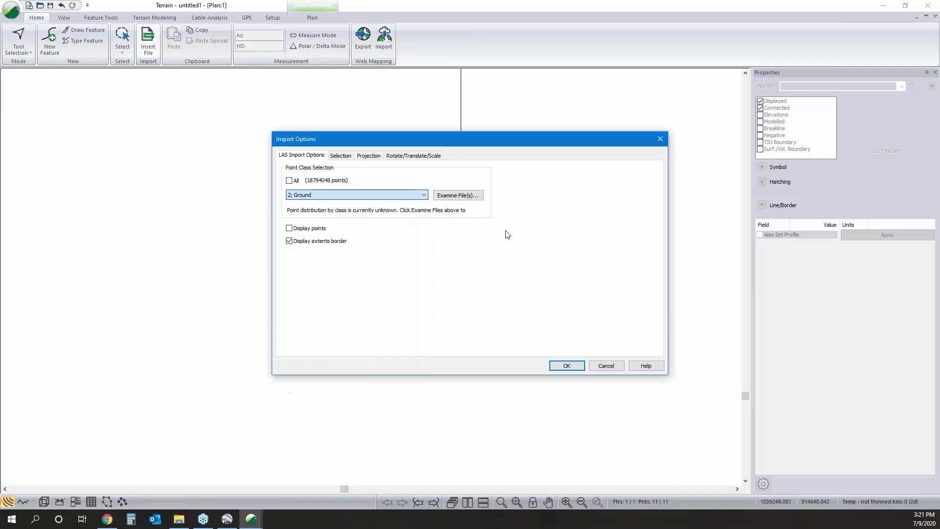
Add a corridor filtering region 1000 wide along Temp - not thinned.kmz-0, and skip all points in the Default region
{"action": "left_click", "coordinate": [346, 156]}
{"action": "left_click", "coordinate": [386, 182]}
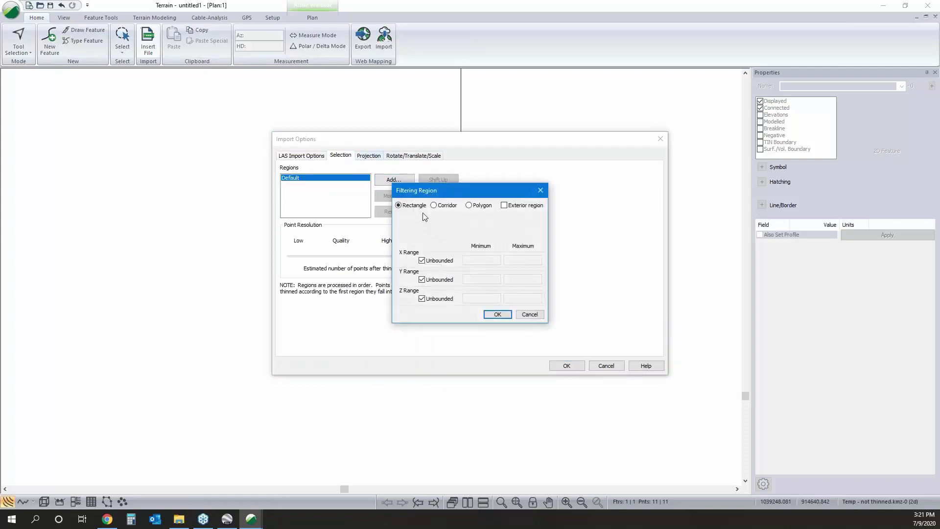
{"action": "left_click", "coordinate": [433, 205]}
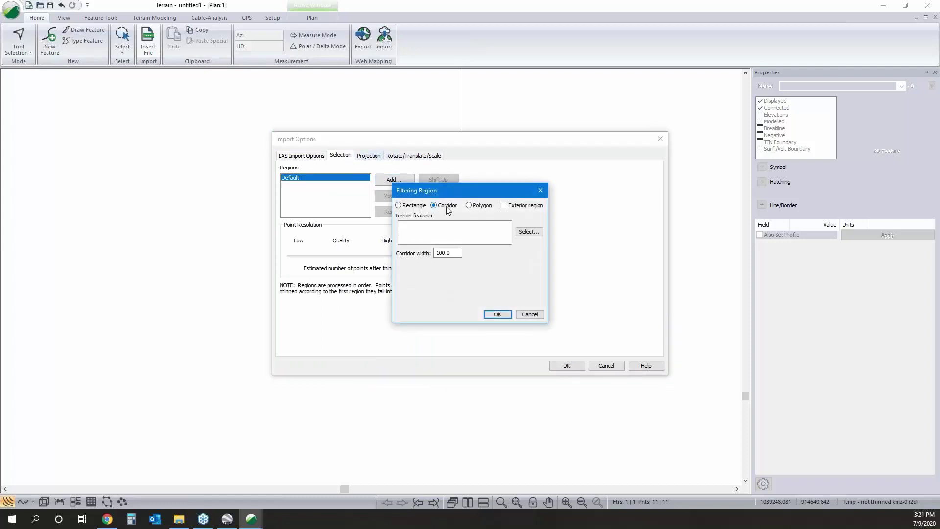
{"action": "left_click", "coordinate": [529, 234]}
{"action": "left_click", "coordinate": [421, 177]}
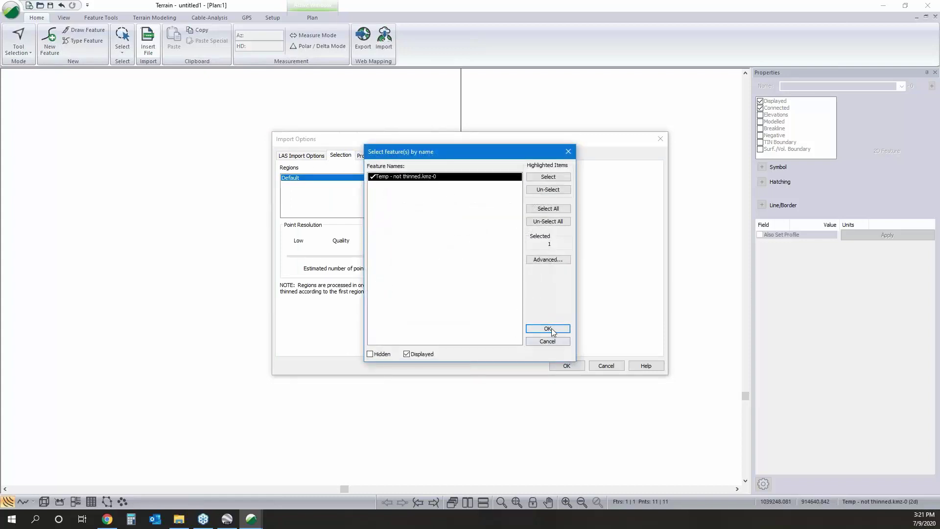
{"action": "left_click", "coordinate": [548, 328]}
{"action": "left_click", "coordinate": [446, 253]}
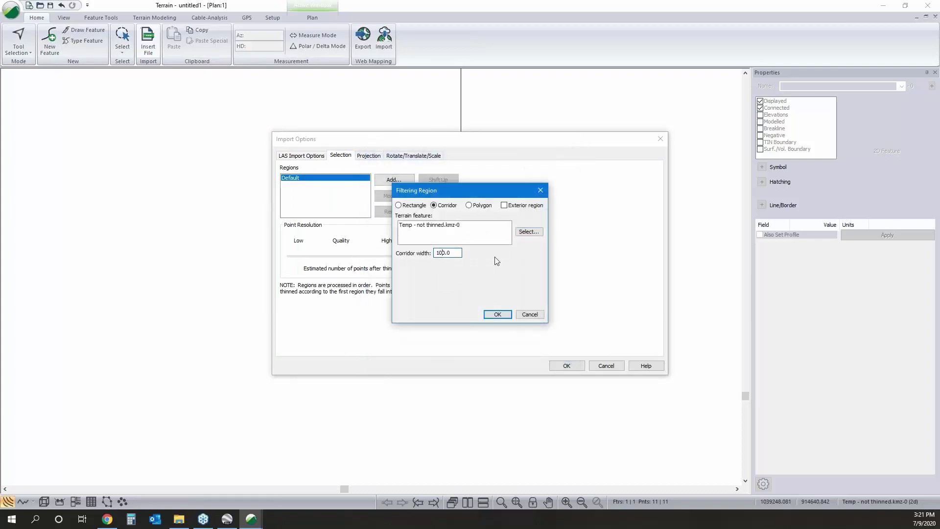
{"action": "type", "text": "0"}
{"action": "left_click", "coordinate": [500, 314]}
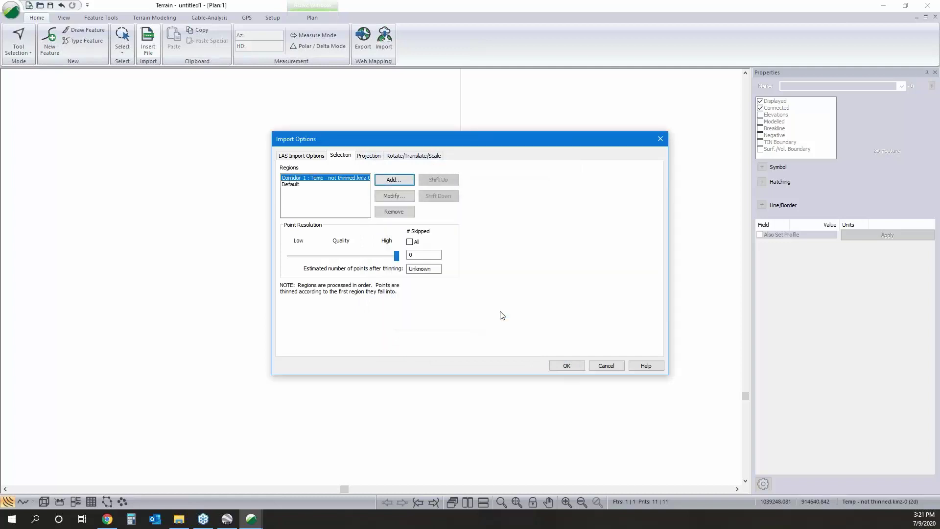
{"action": "left_click", "coordinate": [337, 186]}
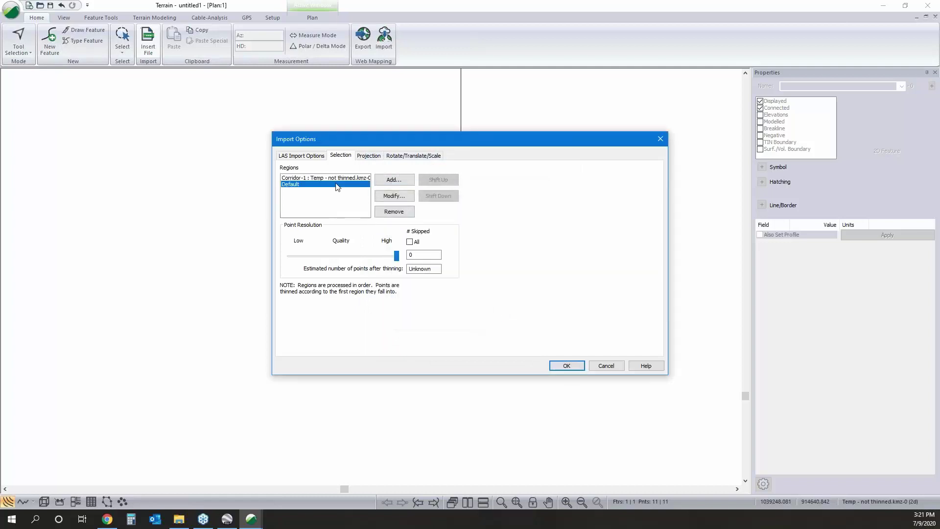
{"action": "left_click", "coordinate": [410, 242]}
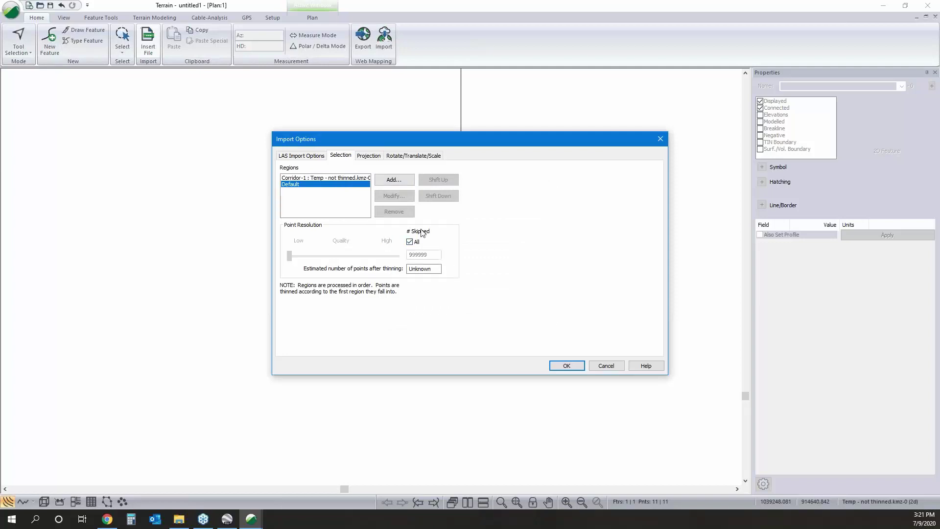
Set the LAS source projection to Universal Transverse Mercator, Zone 19N, metric units, and import with the transformation to the project coordinates applied
{"action": "left_click", "coordinate": [370, 155]}
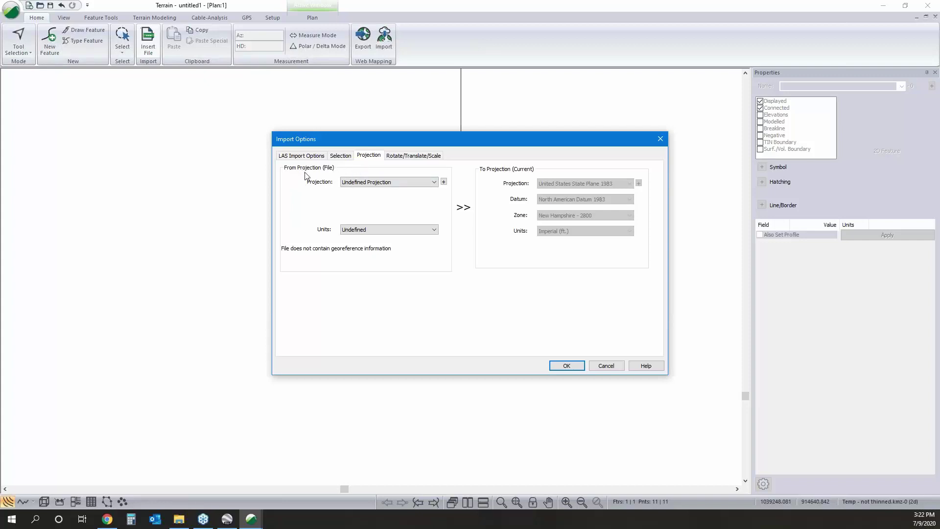
{"action": "left_click", "coordinate": [395, 182]}
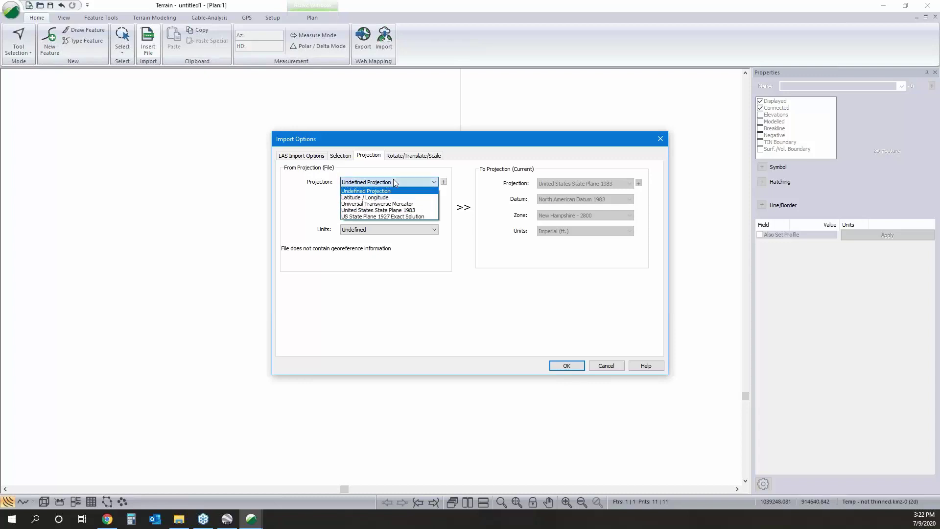
{"action": "left_click", "coordinate": [388, 204]}
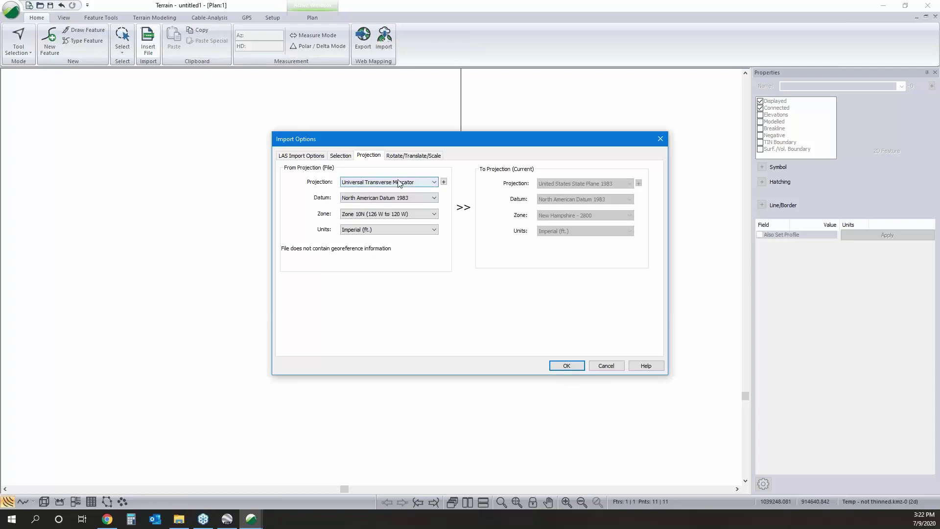
{"action": "left_click", "coordinate": [388, 214]}
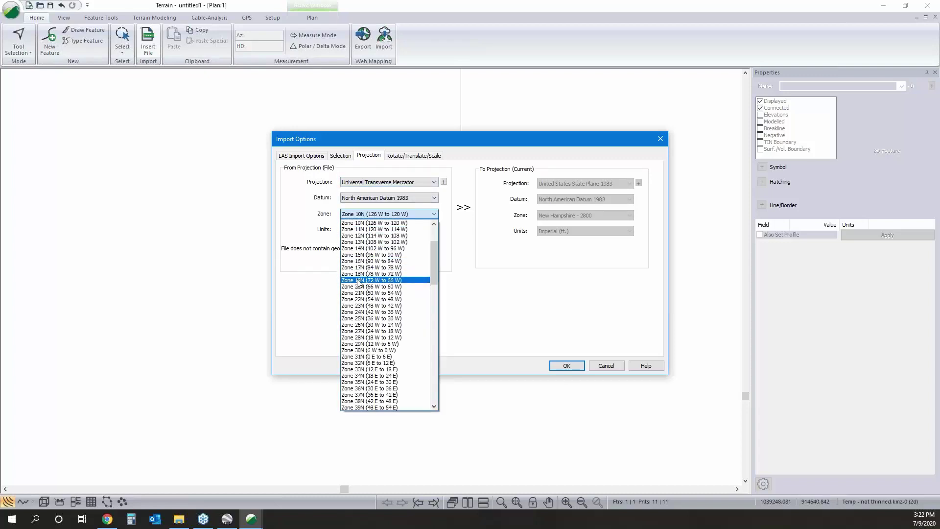
{"action": "left_click", "coordinate": [356, 282]}
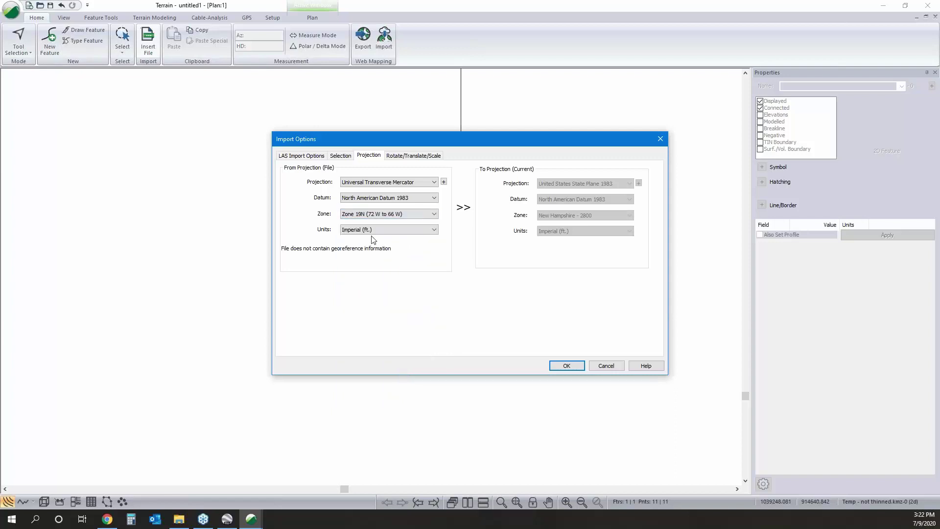
{"action": "left_click", "coordinate": [372, 233]}
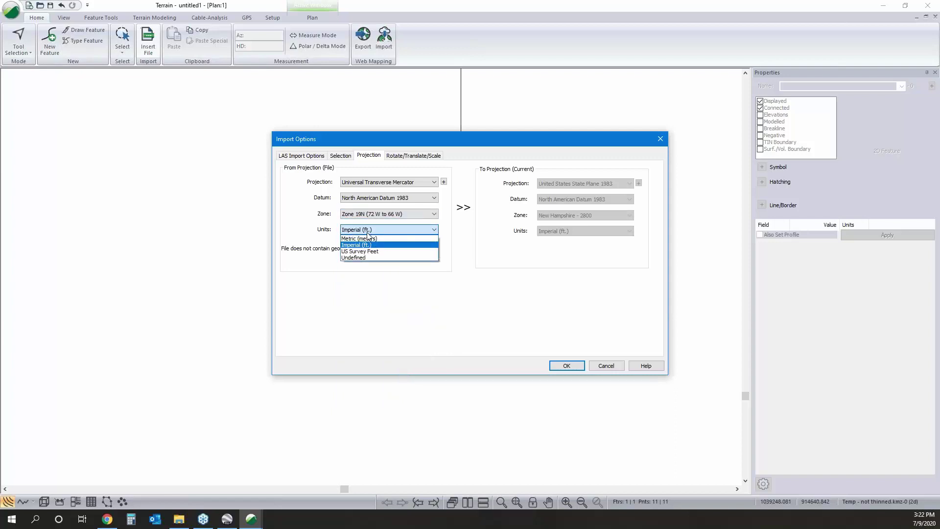
{"action": "left_click", "coordinate": [365, 243]}
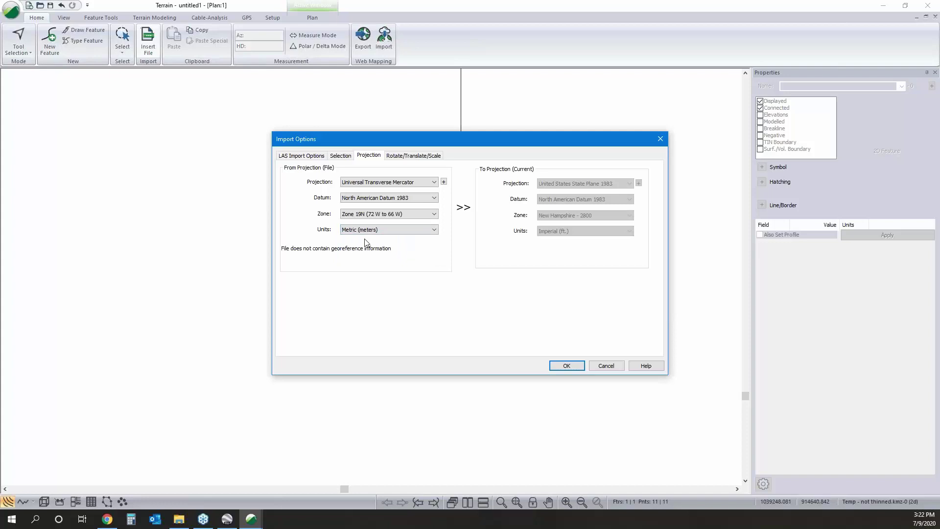
{"action": "left_click", "coordinate": [565, 367]}
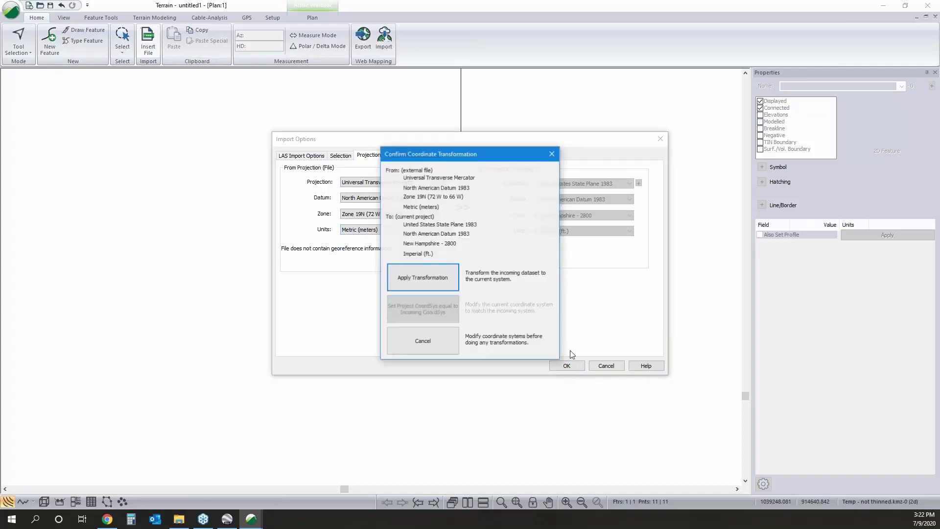
{"action": "left_click", "coordinate": [426, 276]}
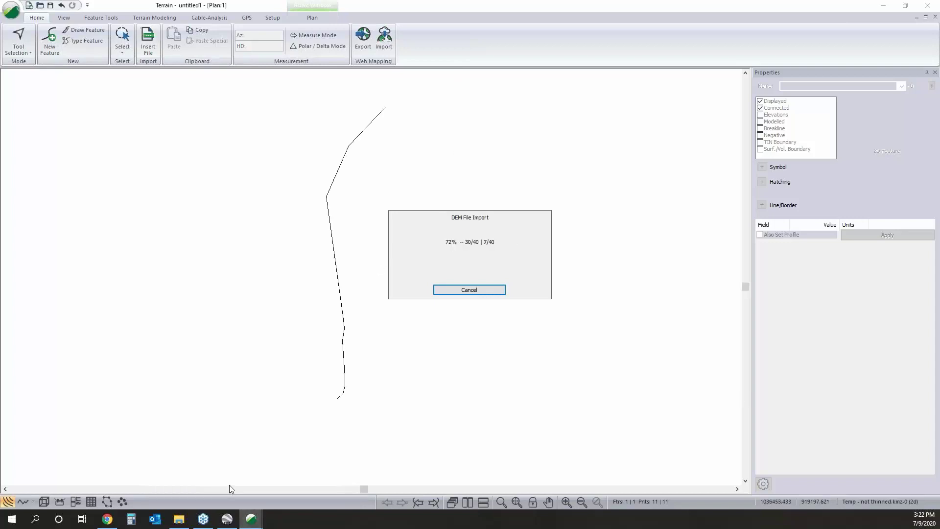
Switch to File Explorer and open Topo - No Contours DEM.terx from the USGS > DEM folder
{"action": "left_click", "coordinate": [179, 520]}
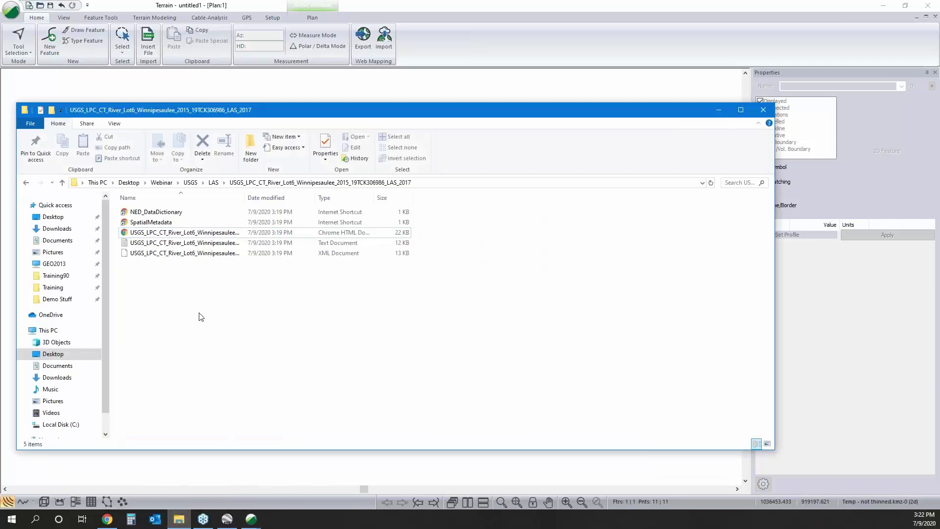
{"action": "left_click", "coordinate": [191, 182]}
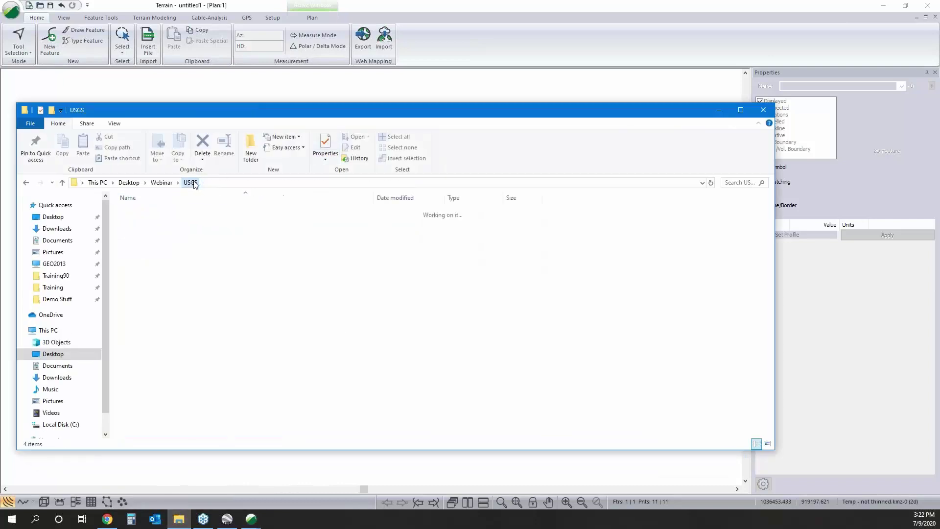
{"action": "double_click", "coordinate": [142, 213]}
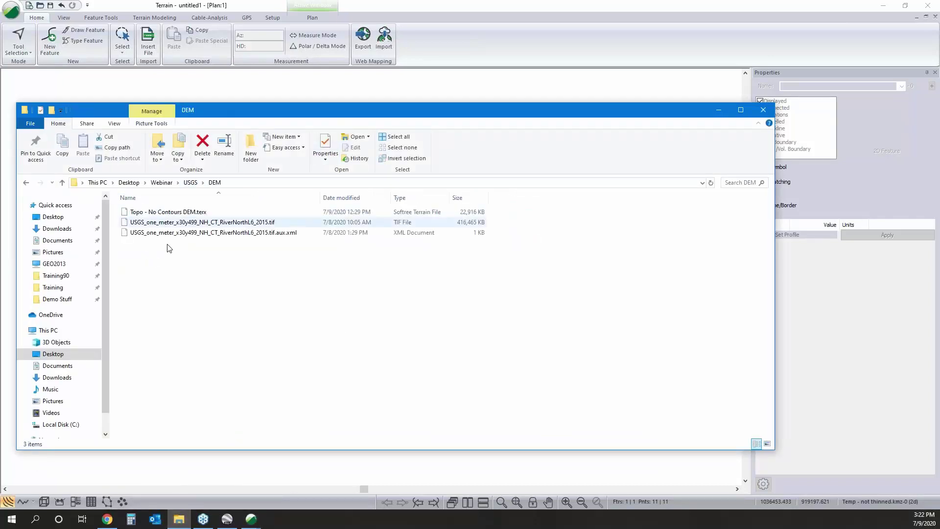
{"action": "left_click", "coordinate": [168, 213]}
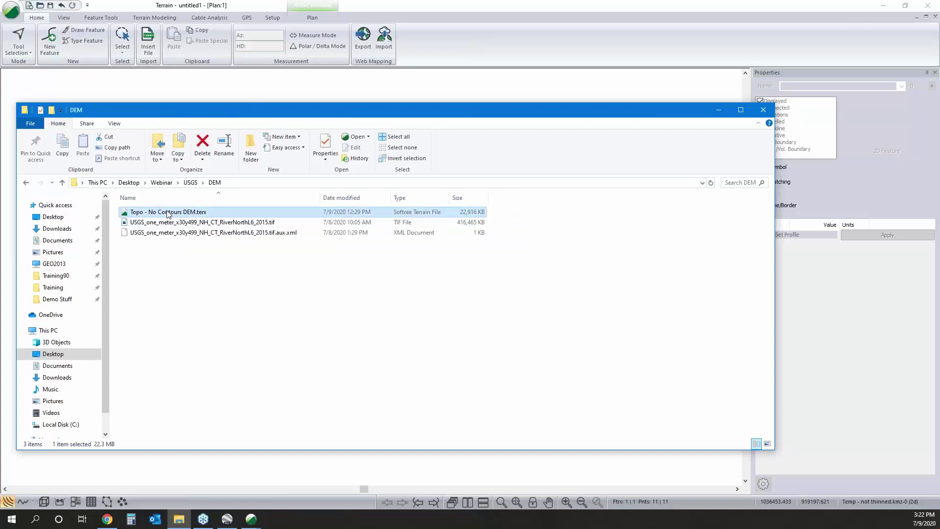
{"action": "double_click", "coordinate": [167, 213]}
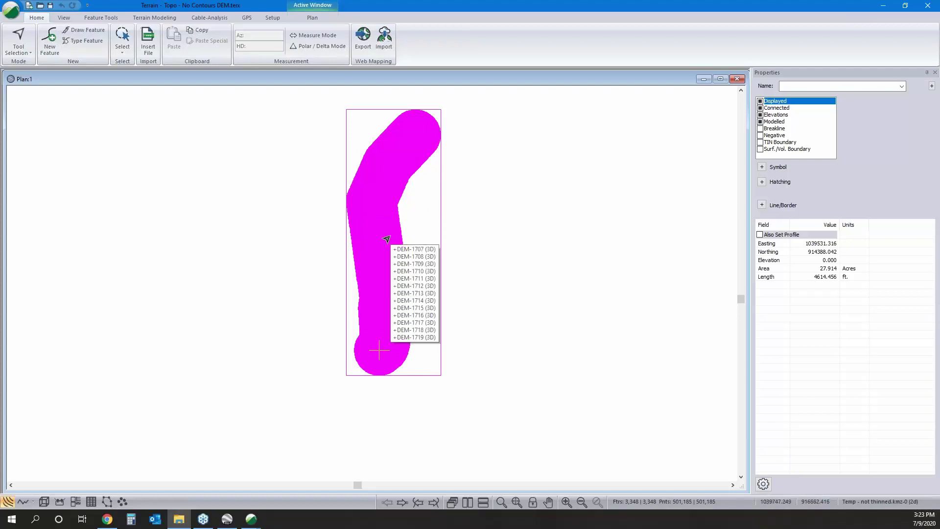
Select all features of the DEM terrain and measure the spacing between two neighbouring grid points
{"action": "scroll", "coordinate": [375, 250], "scroll_direction": "up", "scroll_amount": 5}
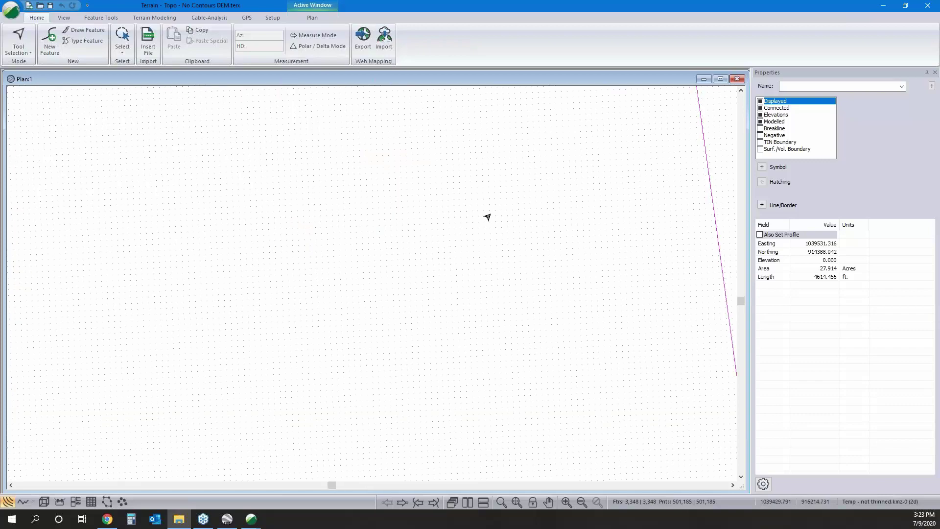
{"action": "scroll", "coordinate": [413, 264], "scroll_direction": "down", "scroll_amount": 3}
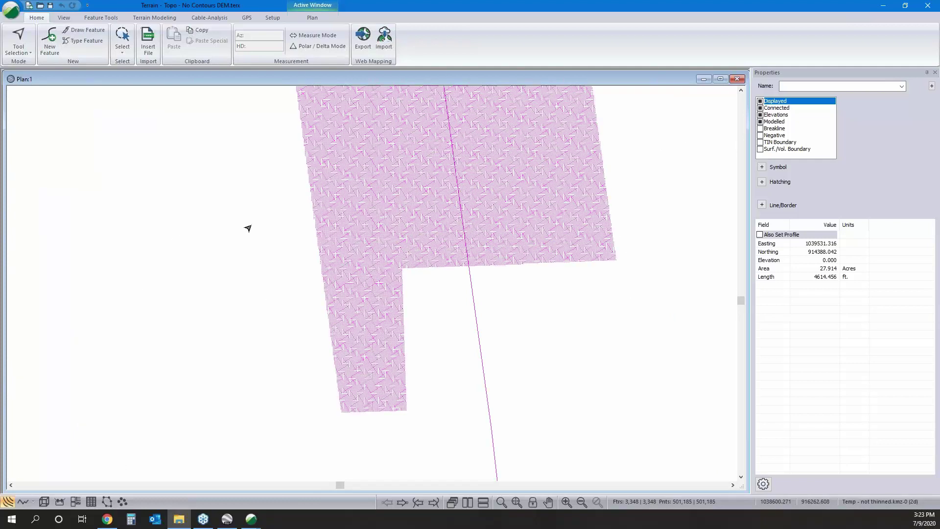
{"action": "scroll", "coordinate": [304, 237], "scroll_direction": "up", "scroll_amount": 3}
{"action": "key", "text": "Escape"}
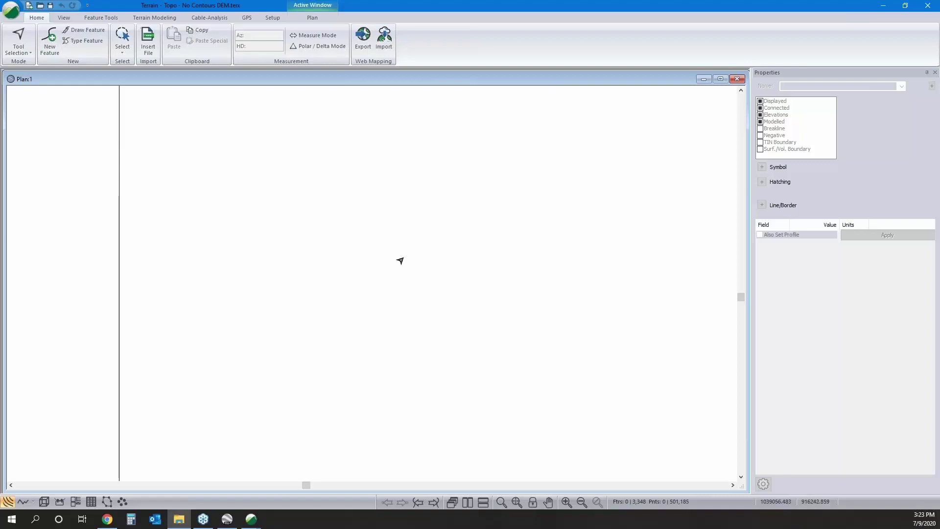
{"action": "key", "text": "ctrl+a"}
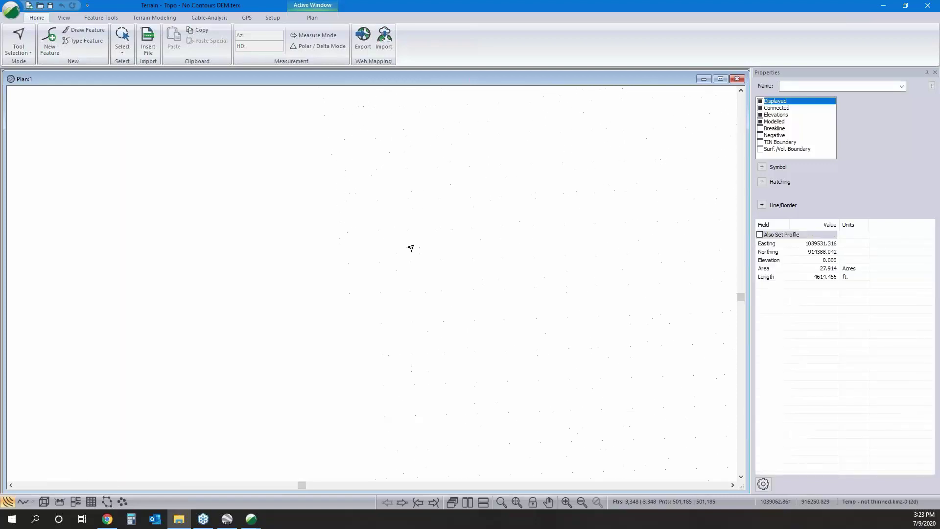
{"action": "right_click", "coordinate": [410, 248]}
{"action": "left_click", "coordinate": [448, 327]}
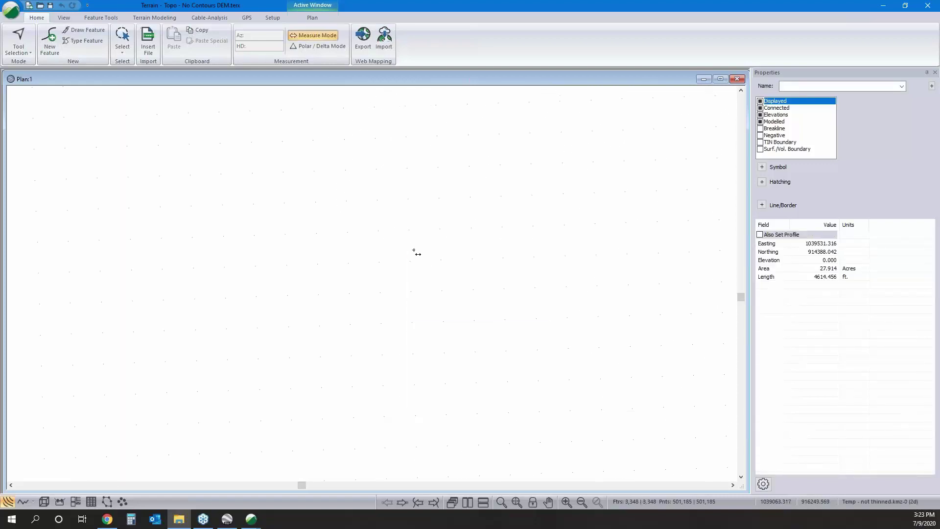
{"action": "left_click", "coordinate": [410, 230]}
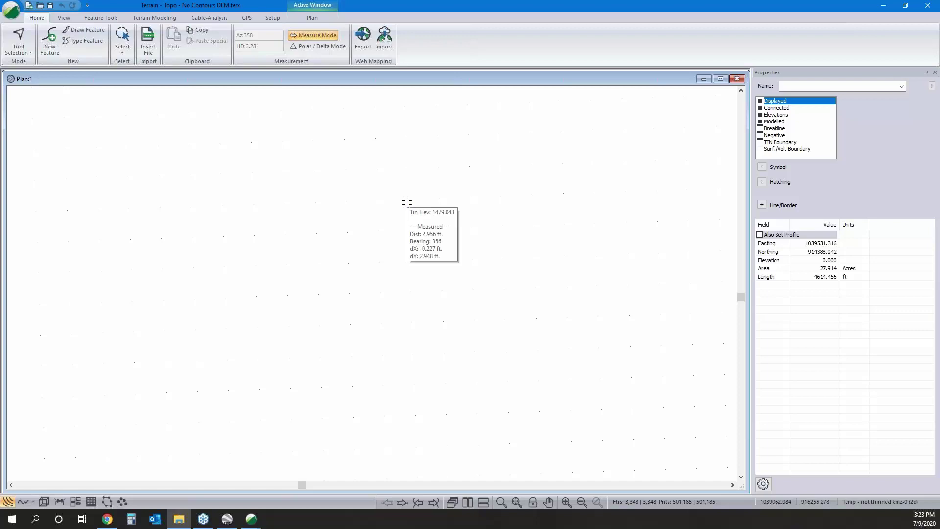
Leave measuring, open a 3D view of the DEM terrain, and tile the 3D, plan and profile windows vertically
{"action": "key", "text": "Escape"}
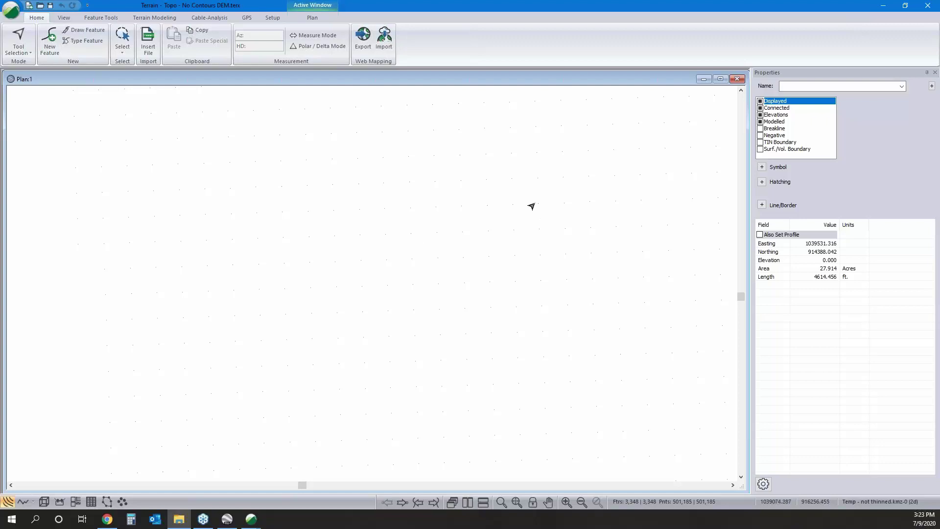
{"action": "left_click", "coordinate": [44, 502]}
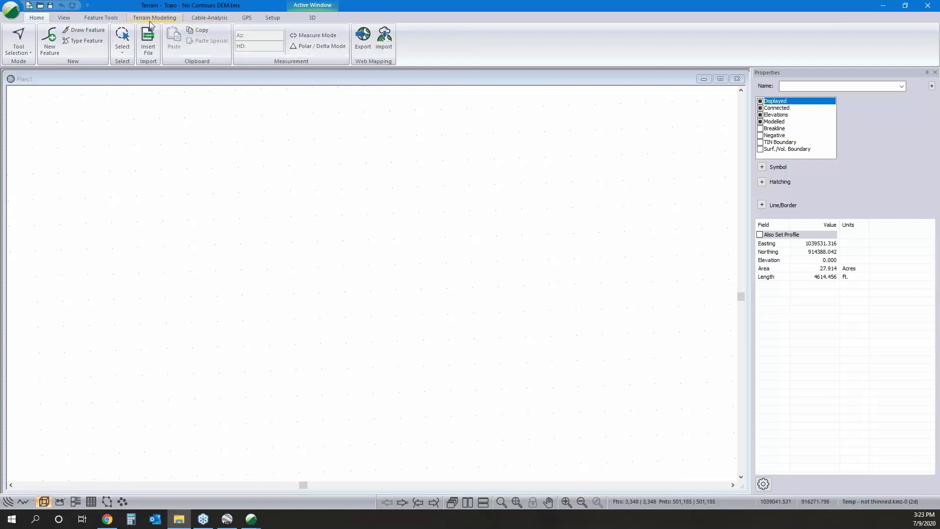
{"action": "left_click", "coordinate": [64, 17]}
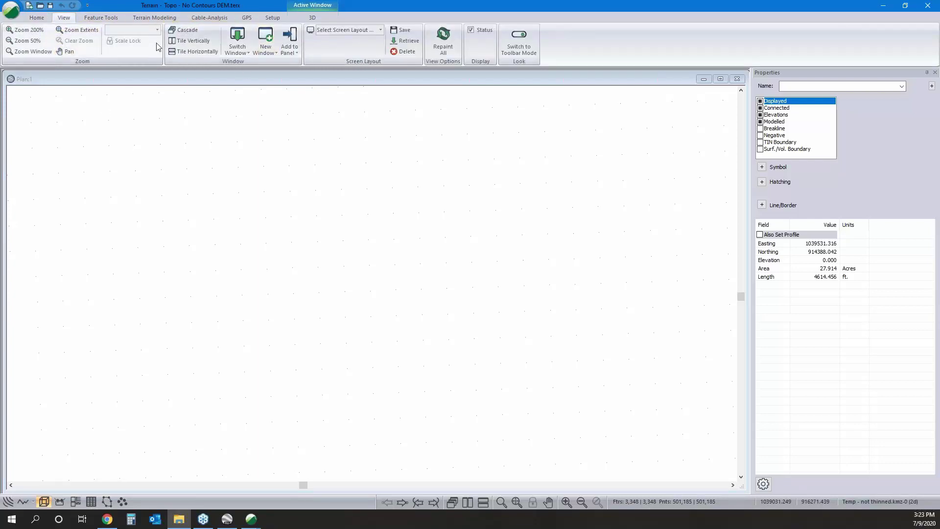
{"action": "left_click", "coordinate": [193, 41]}
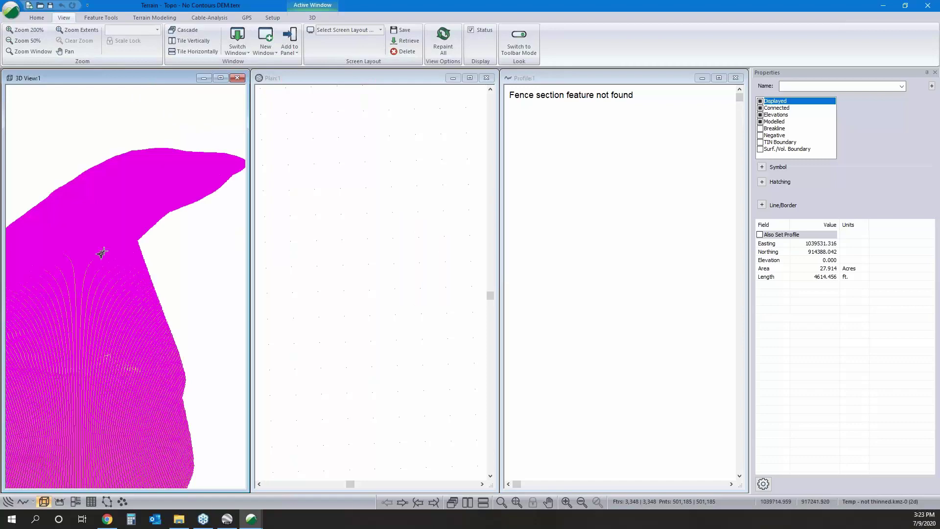
Examine the DEM surface up close in the 3D view and select a single row of DEM points
{"action": "scroll", "coordinate": [100, 299], "scroll_direction": "up", "scroll_amount": 5}
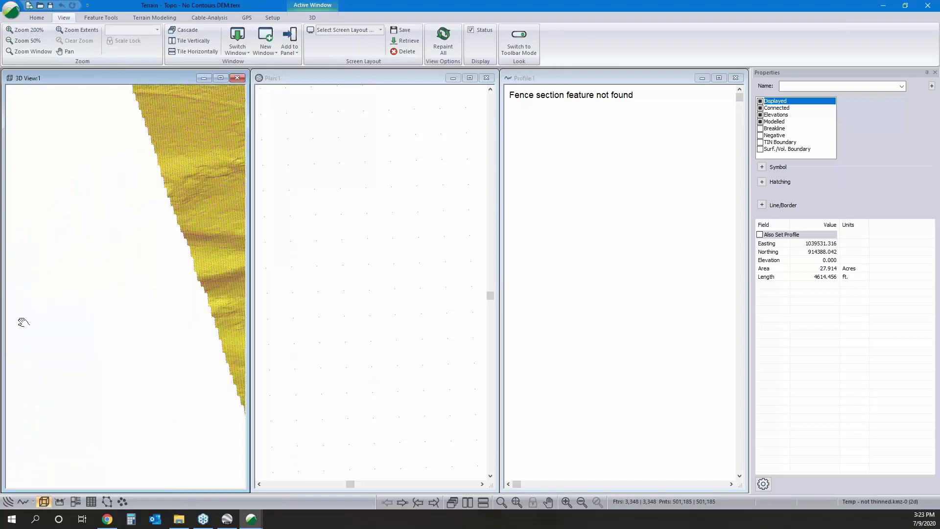
{"action": "scroll", "coordinate": [49, 309], "scroll_direction": "up", "scroll_amount": 2}
{"action": "scroll", "coordinate": [88, 295], "scroll_direction": "up", "scroll_amount": 2}
{"action": "left_click", "coordinate": [94, 294]}
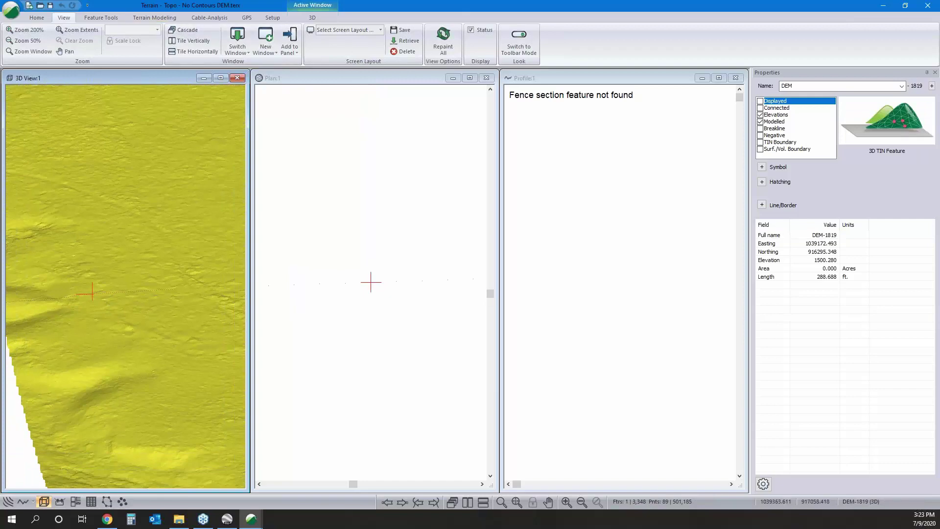
Generate the DEM's TIN and contours with a minor contour interval of 5 and a maximum side length of 5
{"action": "left_click", "coordinate": [154, 18]}
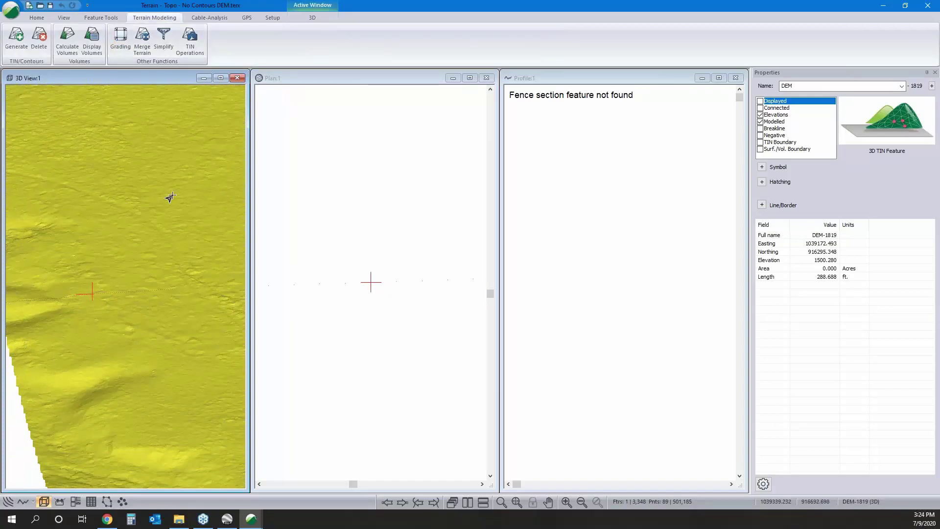
{"action": "left_click", "coordinate": [18, 45]}
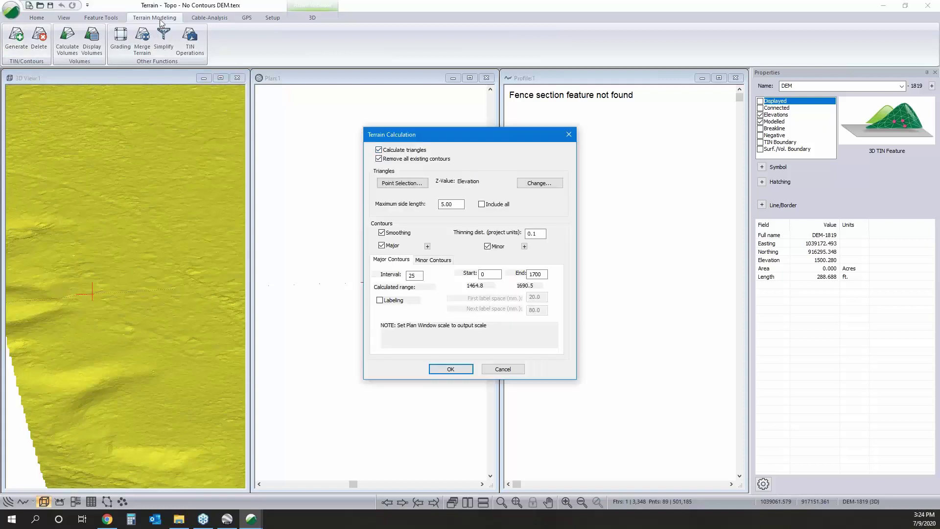
{"action": "left_click", "coordinate": [417, 275]}
{"action": "left_click", "coordinate": [431, 260]}
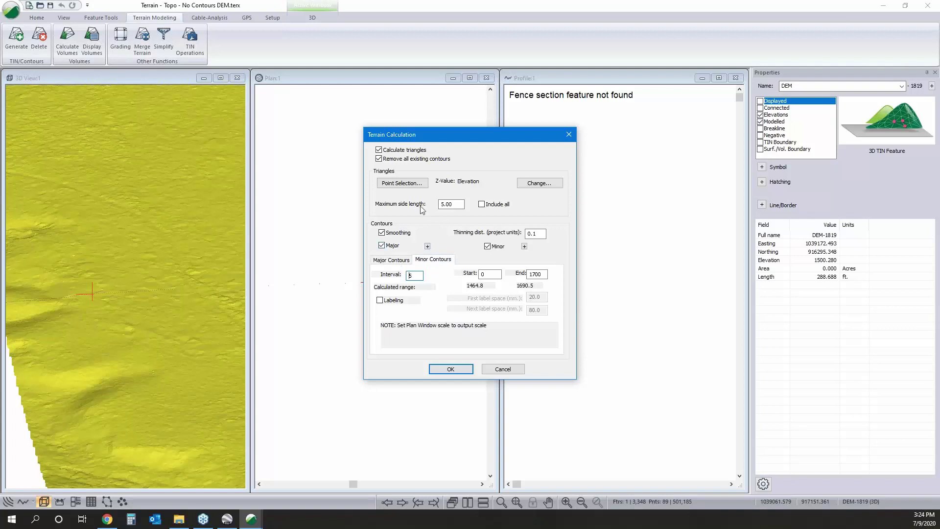
{"action": "left_click", "coordinate": [452, 205]}
{"action": "double_click", "coordinate": [455, 203]}
{"action": "left_click", "coordinate": [459, 370]}
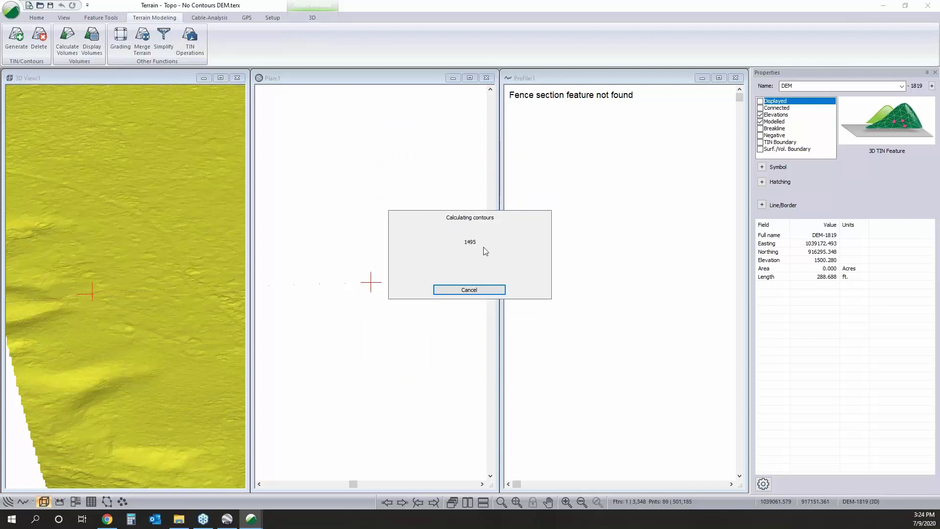
Switch to the untitled1 LAS terrain and examine the point density and gaps around the buildings
{"action": "mouse_move", "coordinate": [252, 519]}
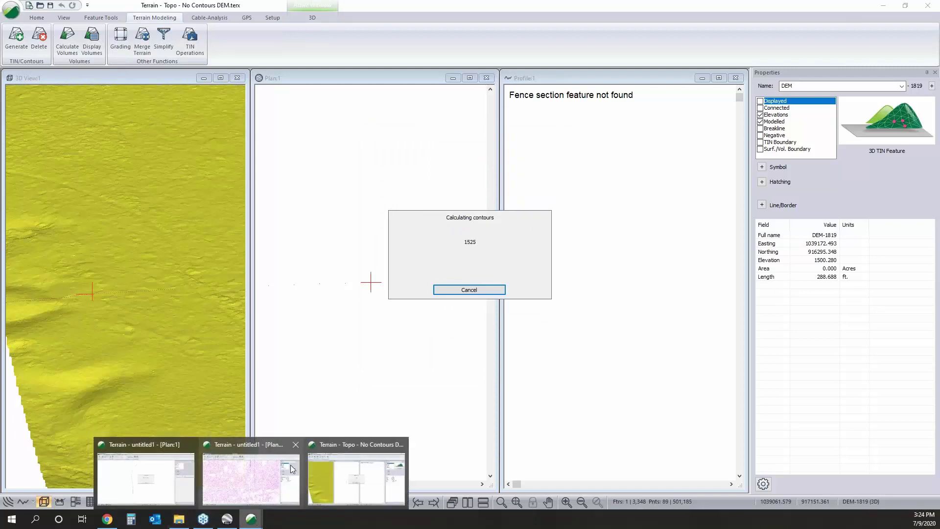
{"action": "left_click", "coordinate": [269, 442]}
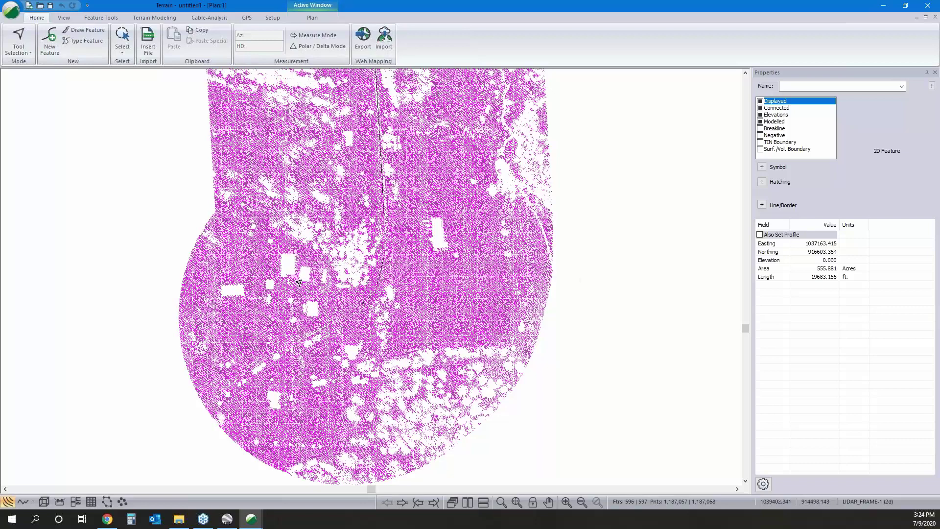
{"action": "scroll", "coordinate": [303, 272], "scroll_direction": "up", "scroll_amount": 3}
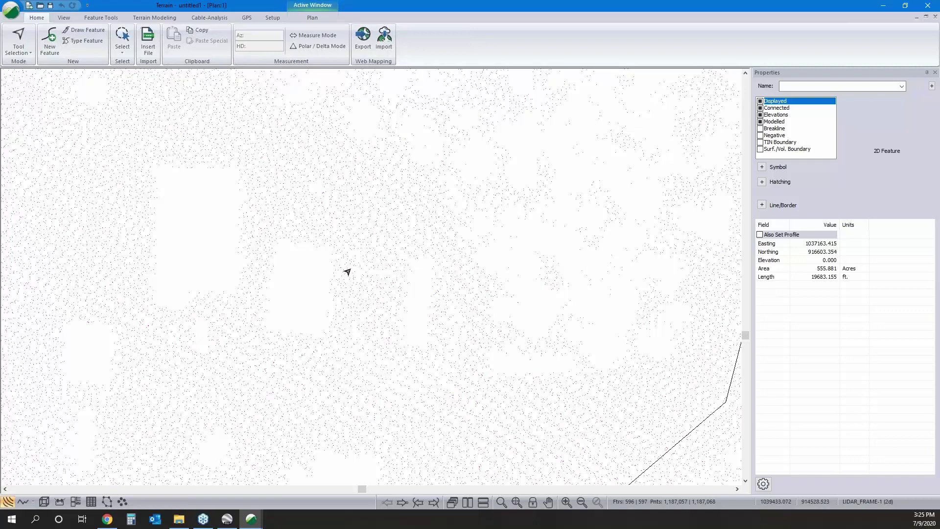
Switch to the Topo - No Contours DEM terrain and examine its contours and grid points in the plan view
{"action": "left_click", "coordinate": [258, 523]}
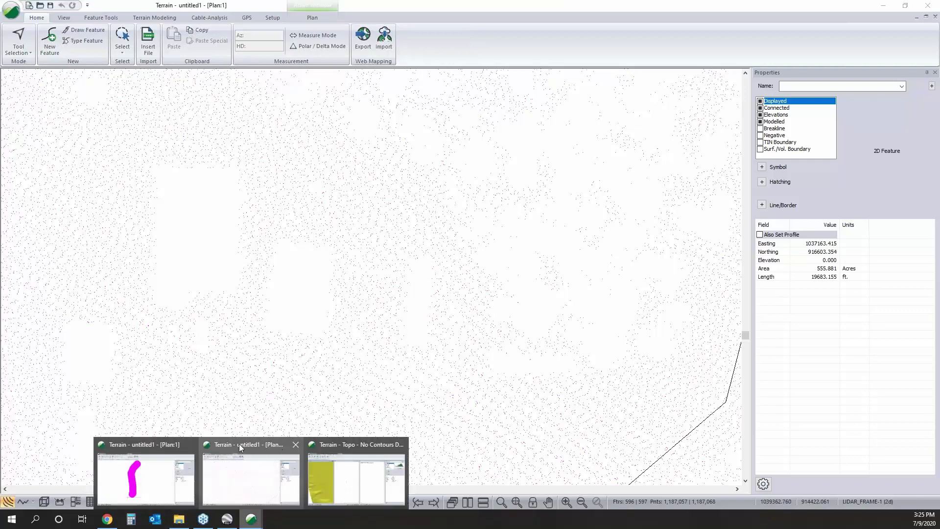
{"action": "left_click", "coordinate": [358, 446]}
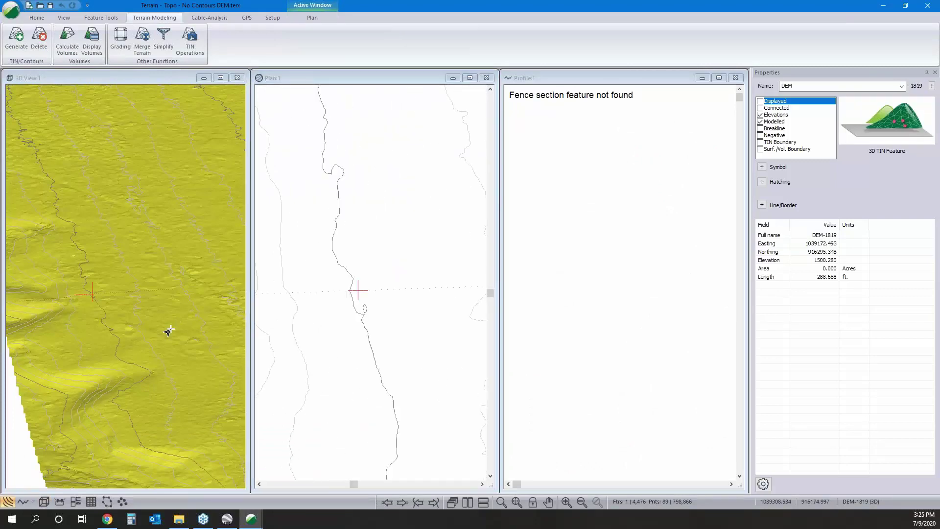
{"action": "left_click", "coordinate": [377, 237]}
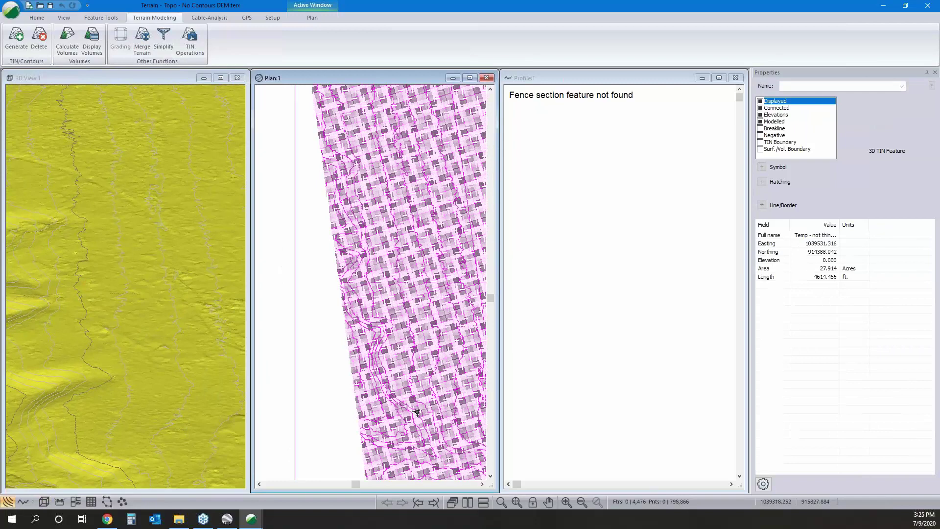
{"action": "scroll", "coordinate": [426, 363], "scroll_direction": "up", "scroll_amount": 5}
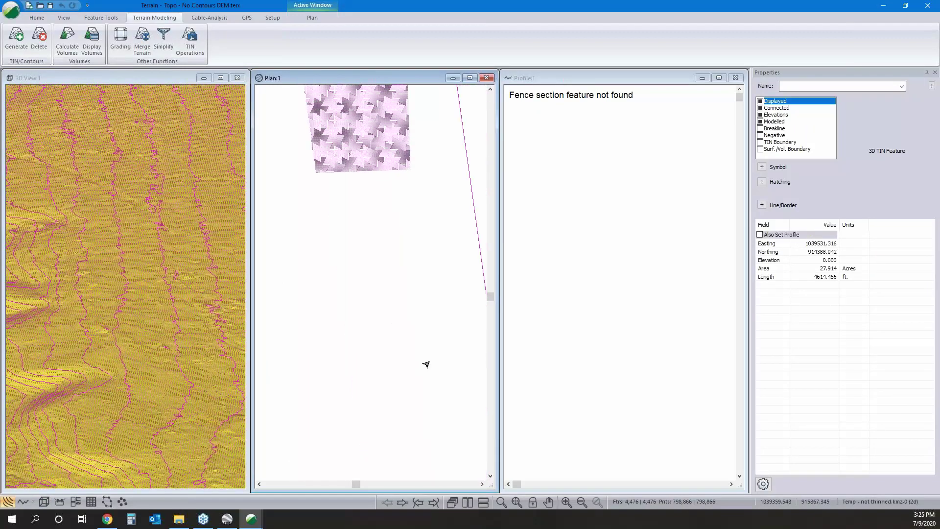
{"action": "scroll", "coordinate": [422, 364], "scroll_direction": "up", "scroll_amount": 3}
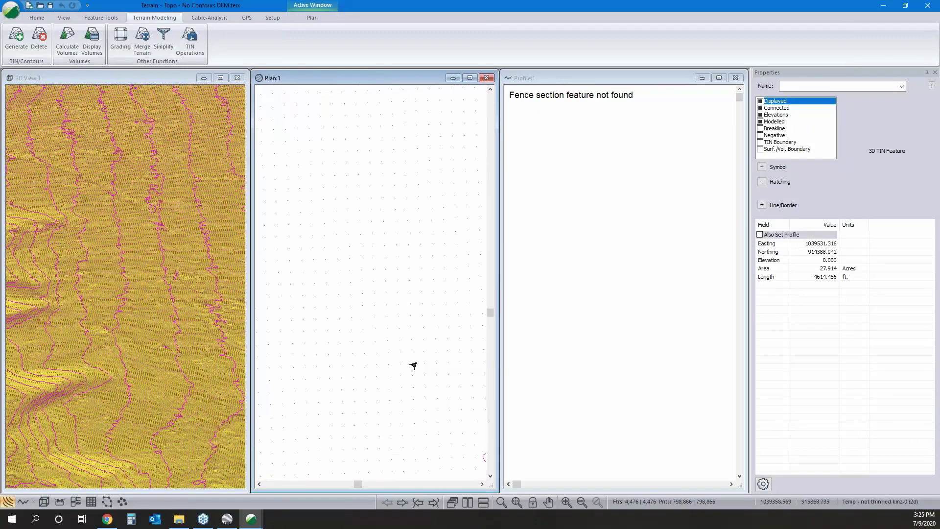
{"action": "mouse_move", "coordinate": [413, 366]}
Maximize the 3D view and examine the DEM surface and its contours from several angles
{"action": "middle_click_drag", "start_coordinate": [193, 370], "coordinate": [89, 307]}
{"action": "scroll", "coordinate": [157, 327], "scroll_direction": "down", "scroll_amount": 6}
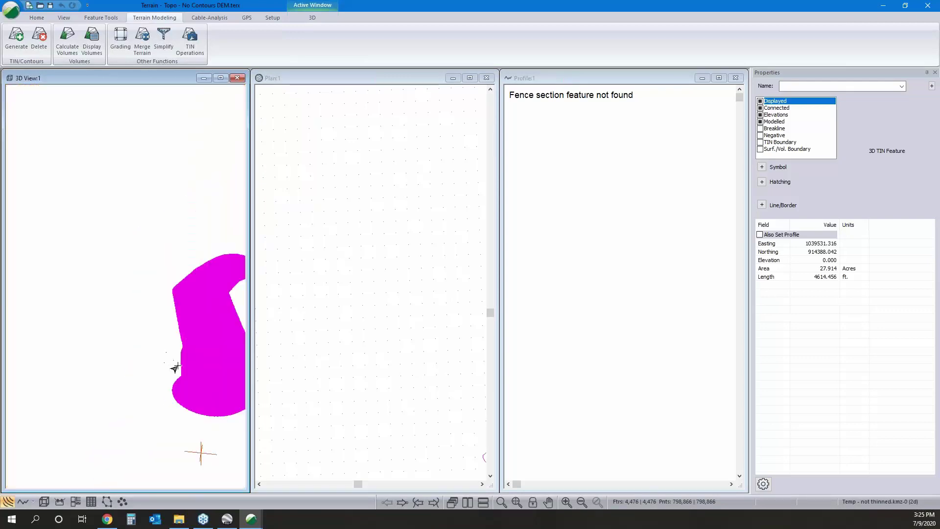
{"action": "scroll", "coordinate": [199, 376], "scroll_direction": "up", "scroll_amount": 5}
{"action": "middle_click_drag", "start_coordinate": [102, 382], "coordinate": [148, 340]}
{"action": "scroll", "coordinate": [157, 327], "scroll_direction": "up", "scroll_amount": 3}
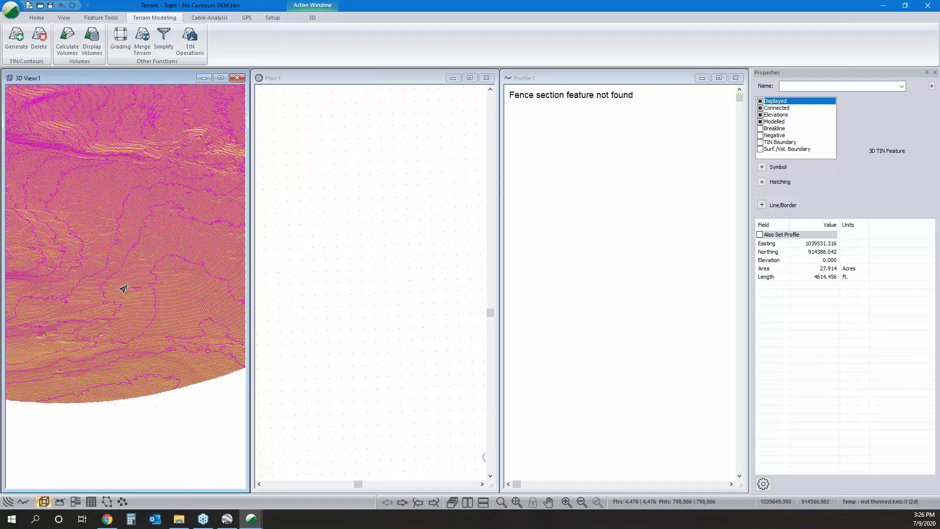
{"action": "scroll", "coordinate": [121, 334], "scroll_direction": "up", "scroll_amount": 1}
{"action": "scroll", "coordinate": [121, 334], "scroll_direction": "up", "scroll_amount": 3}
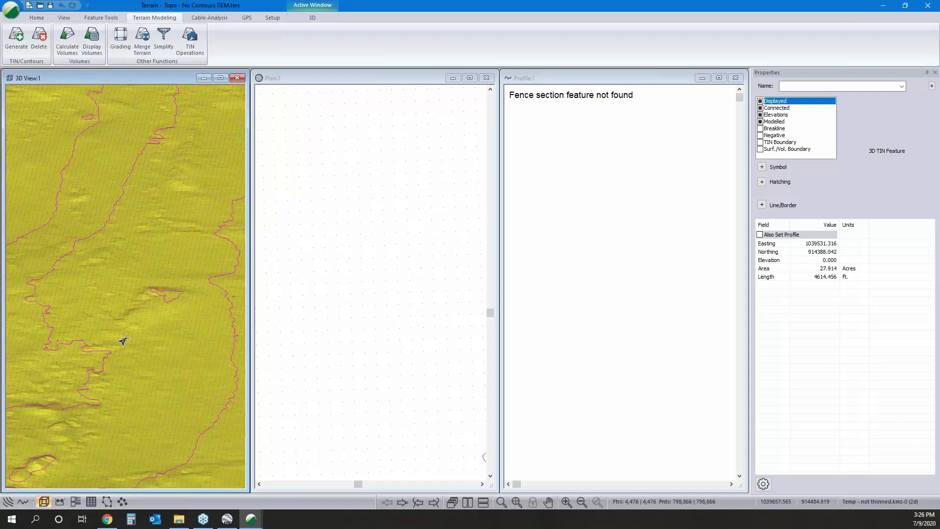
{"action": "left_click_drag", "start_coordinate": [201, 269], "coordinate": [250, 229]}
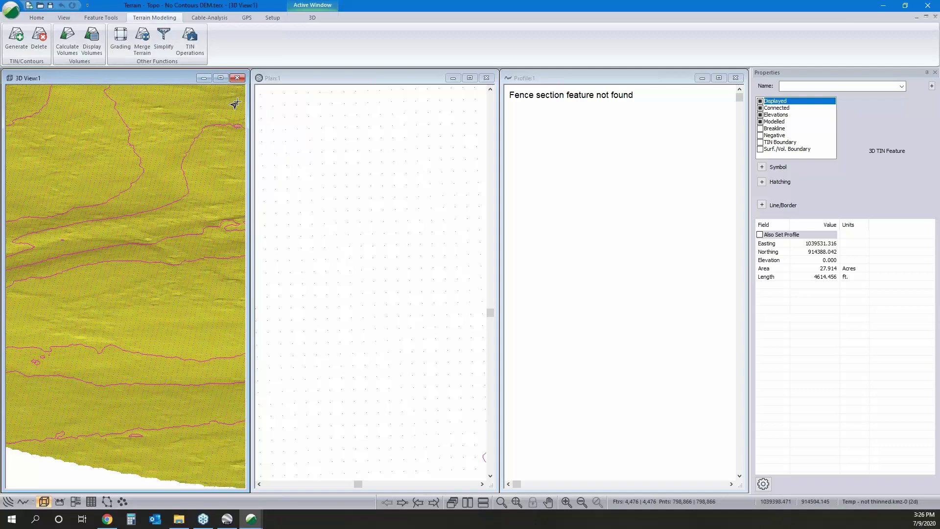
{"action": "left_click", "coordinate": [220, 78]}
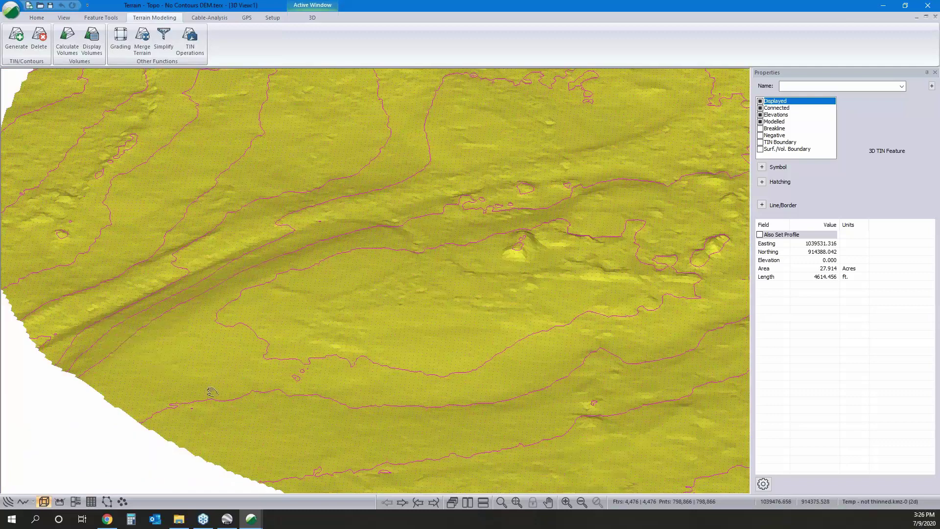
{"action": "left_click_drag", "start_coordinate": [300, 327], "coordinate": [326, 280]}
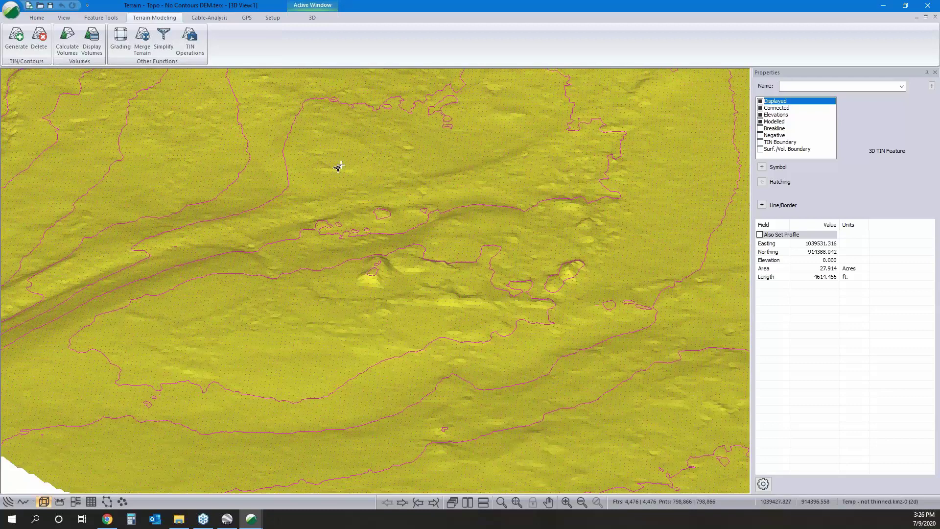
{"action": "mouse_move", "coordinate": [352, 158]}
{"action": "mouse_move", "coordinate": [387, 156]}
Generate the untitled1 LAS terrain's TIN and contours with major interval 10, minor interval 5 and maximum side length 5
{"action": "left_click", "coordinate": [253, 520]}
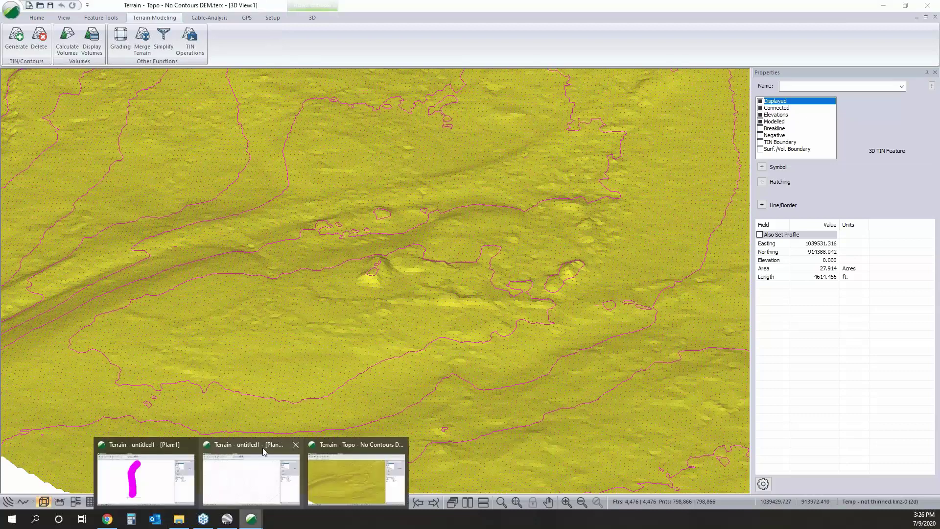
{"action": "left_click", "coordinate": [263, 450]}
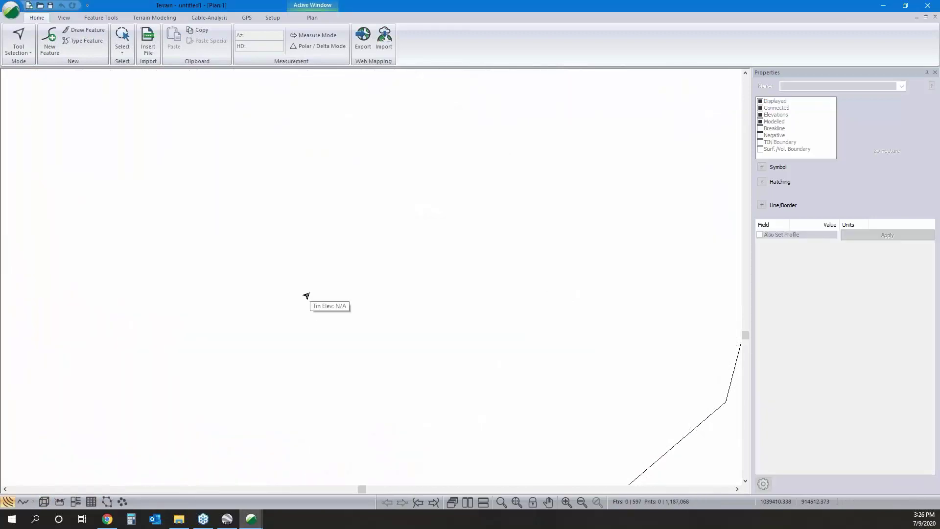
{"action": "left_click", "coordinate": [154, 18]}
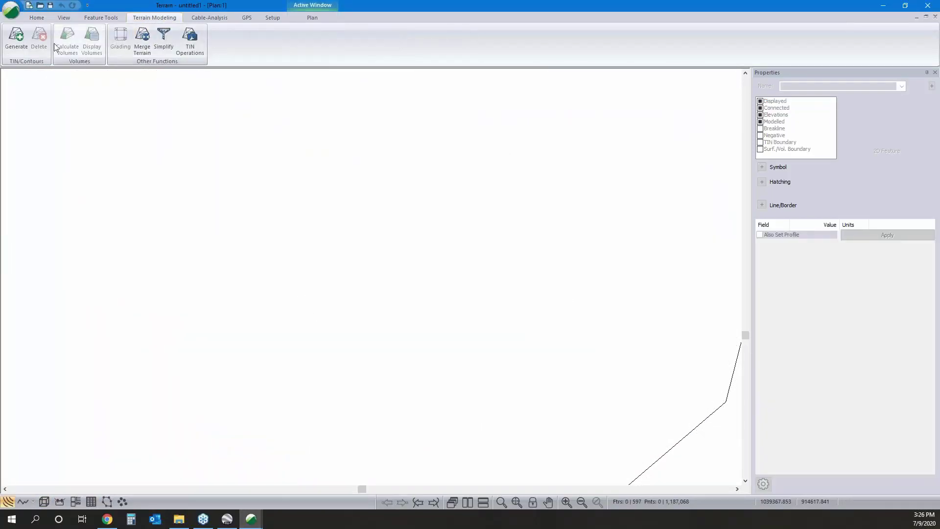
{"action": "left_click", "coordinate": [16, 36]}
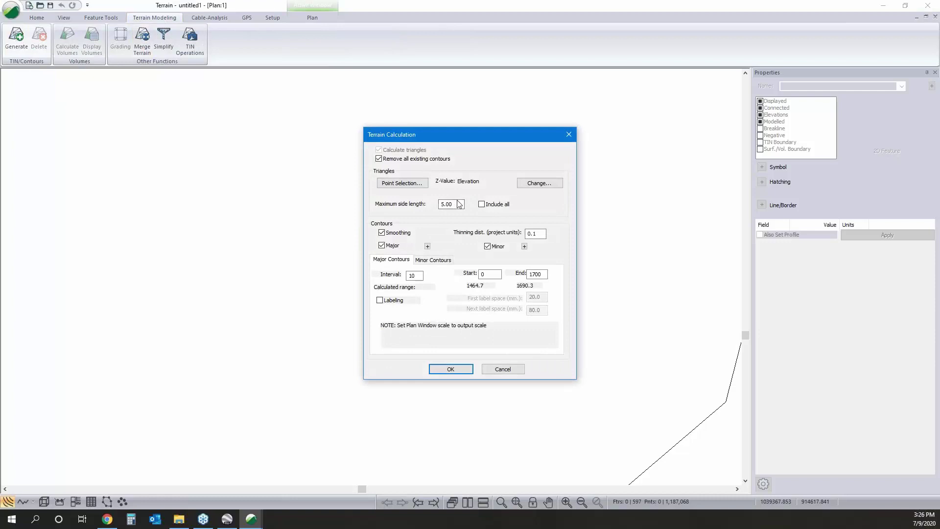
{"action": "left_click", "coordinate": [459, 204]}
{"action": "left_click", "coordinate": [426, 261]}
{"action": "type", "text": "5"}
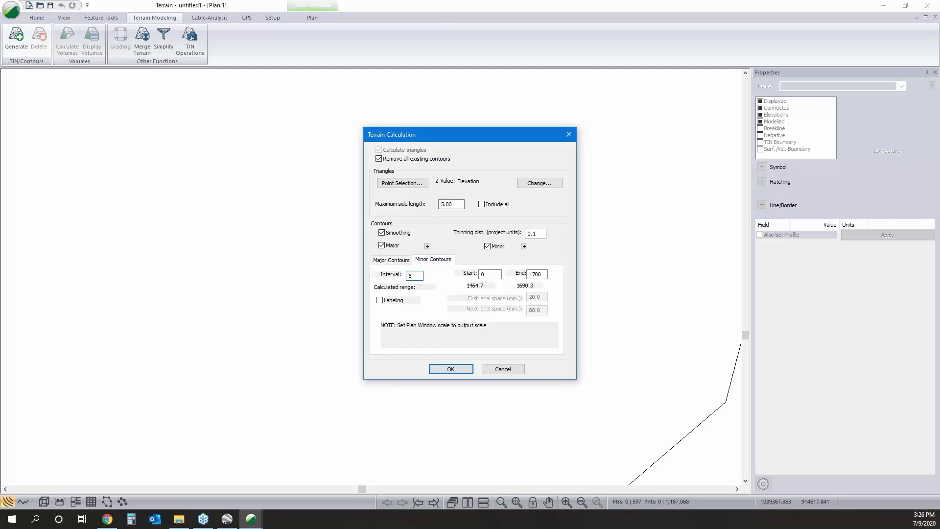
{"action": "left_click", "coordinate": [449, 367]}
{"action": "left_click", "coordinate": [451, 369]}
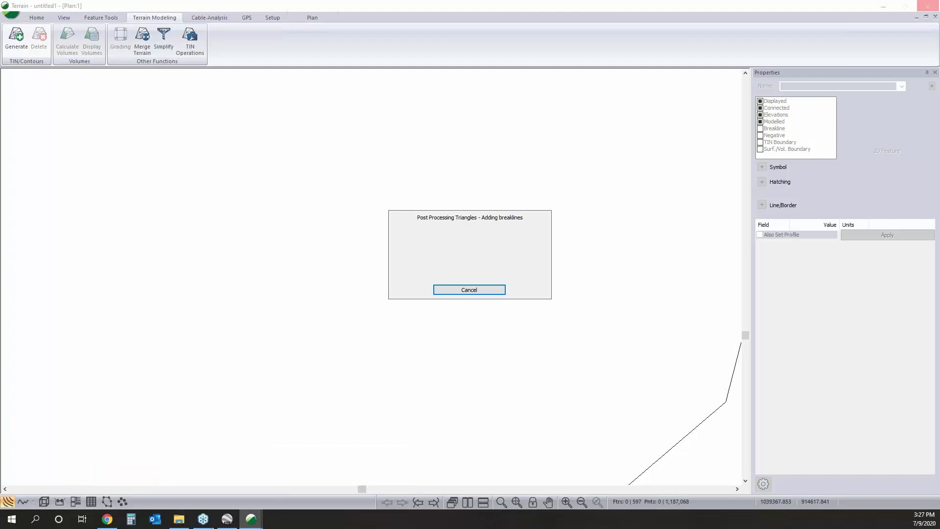
Switch to the Topo - No Contours DEM terrain's plan view and select the rectangular frame around the contours
{"action": "mouse_move", "coordinate": [251, 519]}
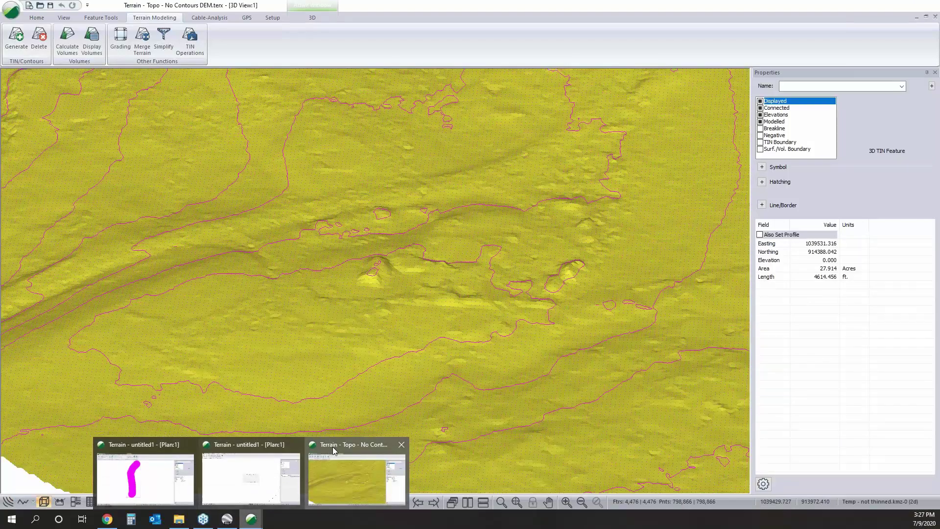
{"action": "left_click", "coordinate": [333, 447]}
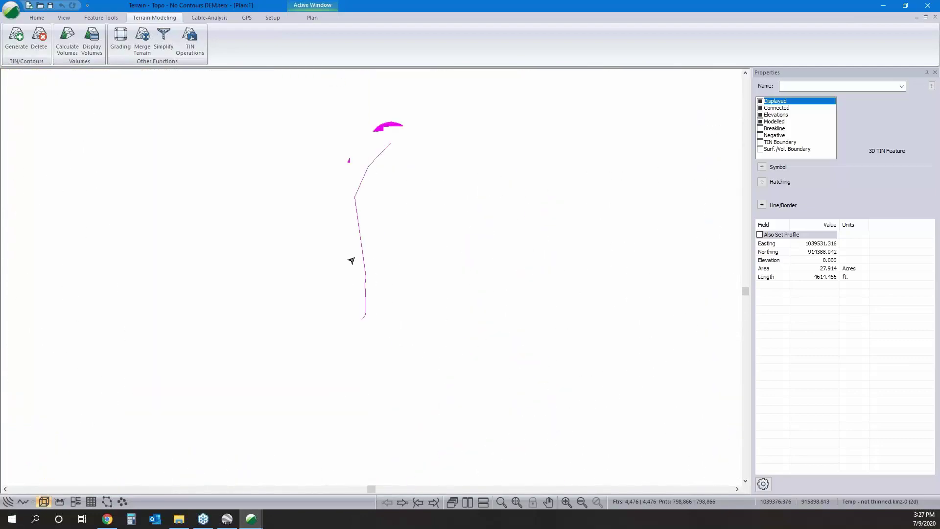
{"action": "left_click", "coordinate": [597, 229]}
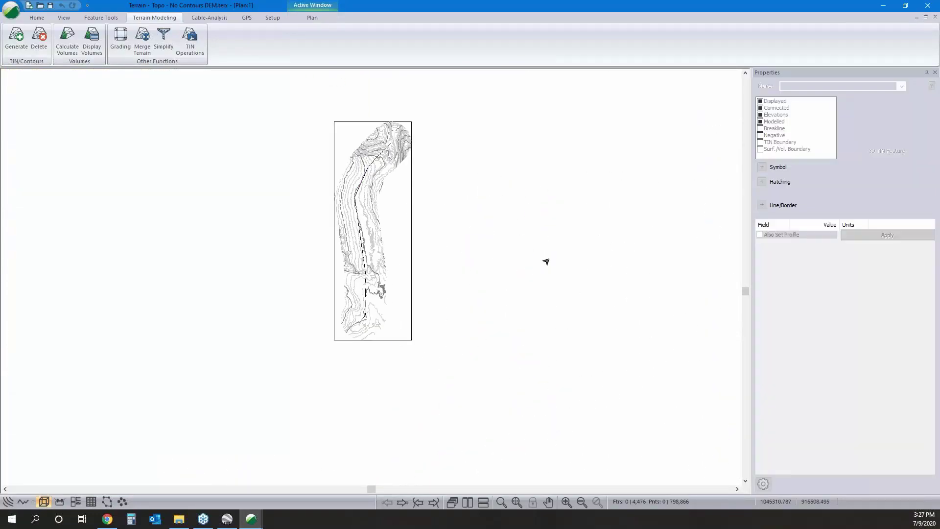
{"action": "left_click", "coordinate": [404, 339]}
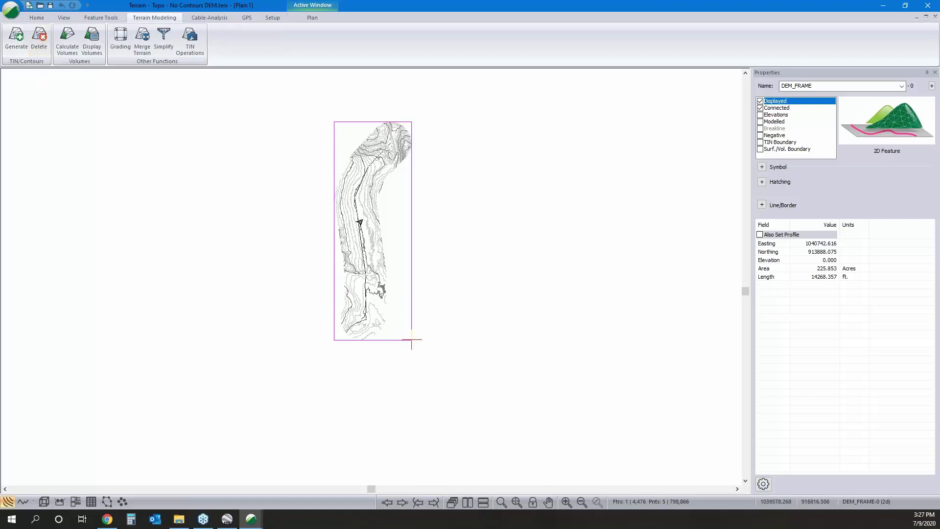
Start a web map import for the DEM frame area with Bing satellite as the map source
{"action": "left_click", "coordinate": [37, 19]}
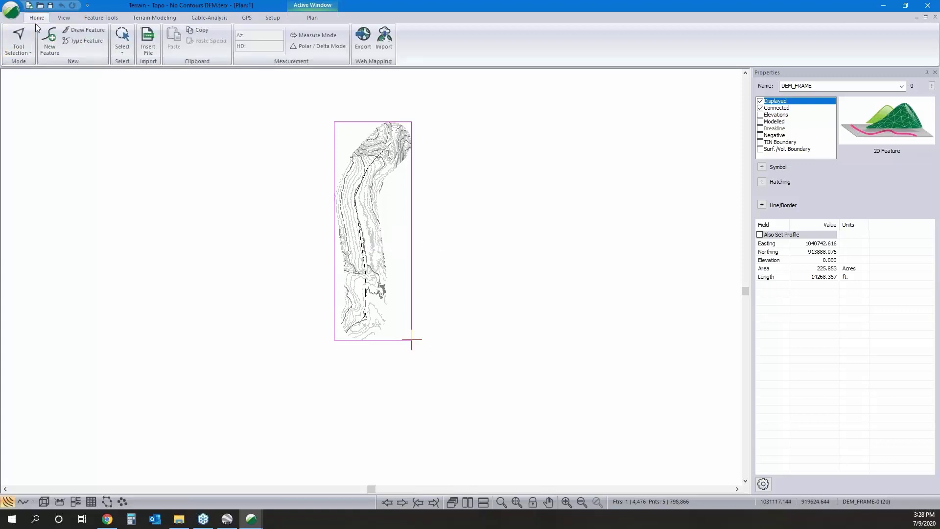
{"action": "left_click", "coordinate": [386, 48]}
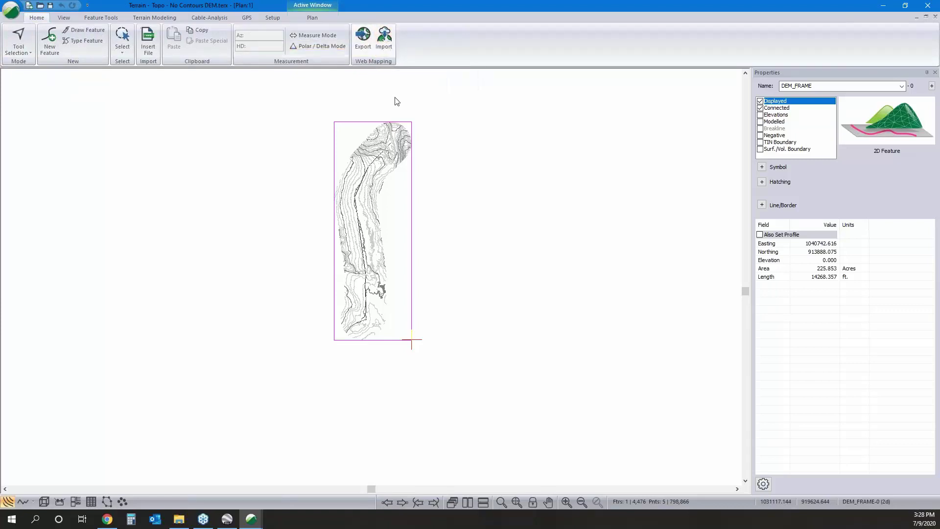
{"action": "left_click", "coordinate": [385, 41]}
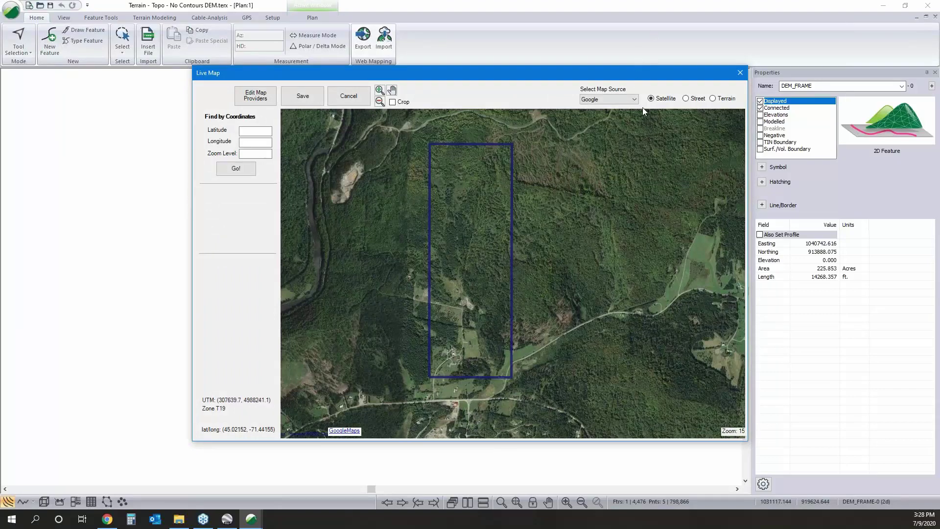
{"action": "left_click", "coordinate": [631, 99]}
{"action": "left_click", "coordinate": [621, 114]}
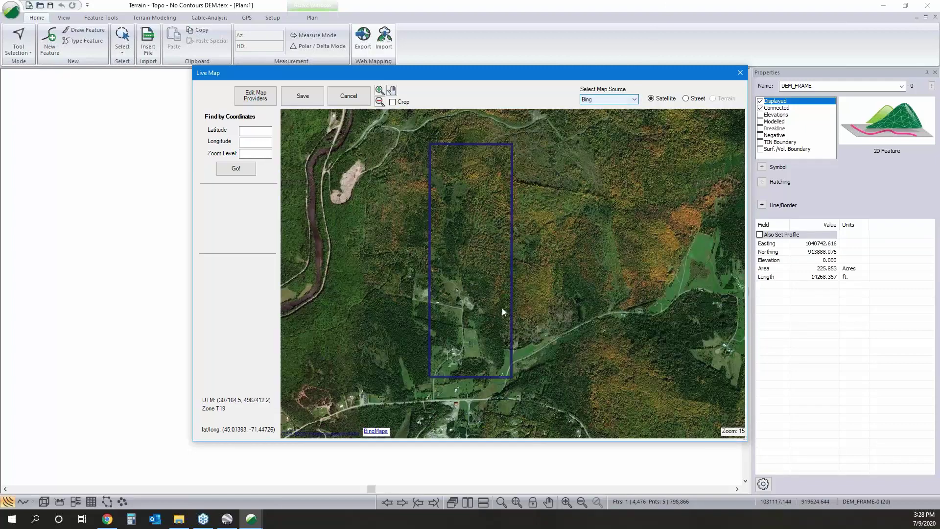
Crop the Bing imagery to a rectangle slightly larger than the DEM frame
{"action": "scroll", "coordinate": [474, 264], "scroll_direction": "down", "scroll_amount": 1}
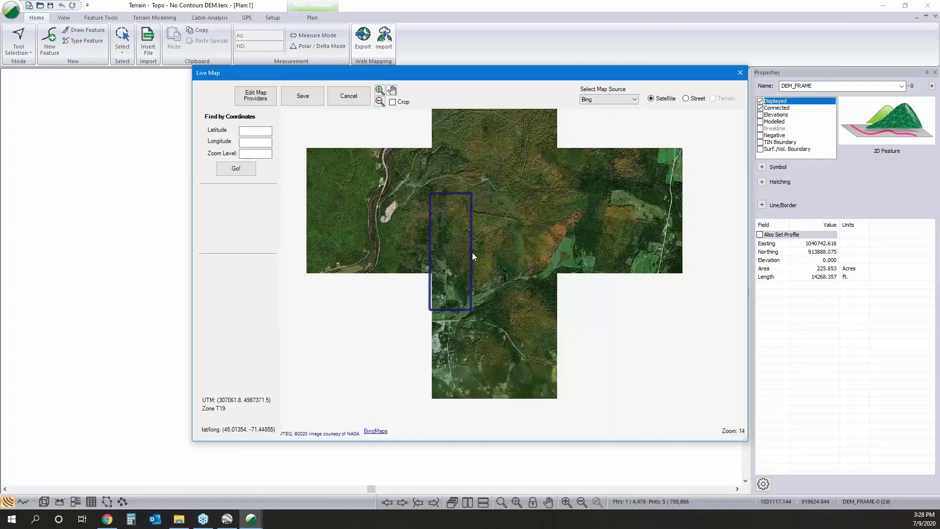
{"action": "left_click", "coordinate": [392, 101]}
{"action": "left_click_drag", "start_coordinate": [484, 272], "coordinate": [495, 319]}
Download the cropped map imagery at zoom level 17
{"action": "left_click", "coordinate": [303, 96]}
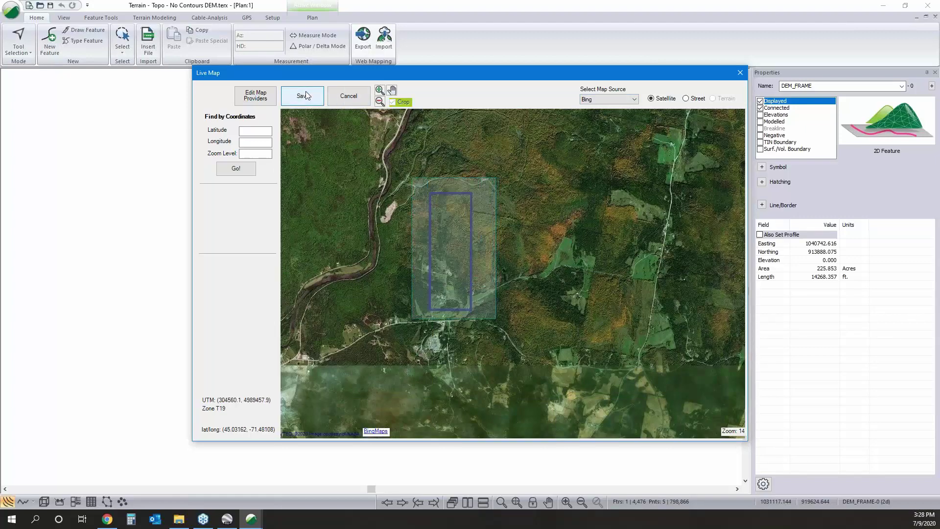
{"action": "left_click_drag", "start_coordinate": [448, 278], "coordinate": [527, 277]}
{"action": "left_click", "coordinate": [441, 306]}
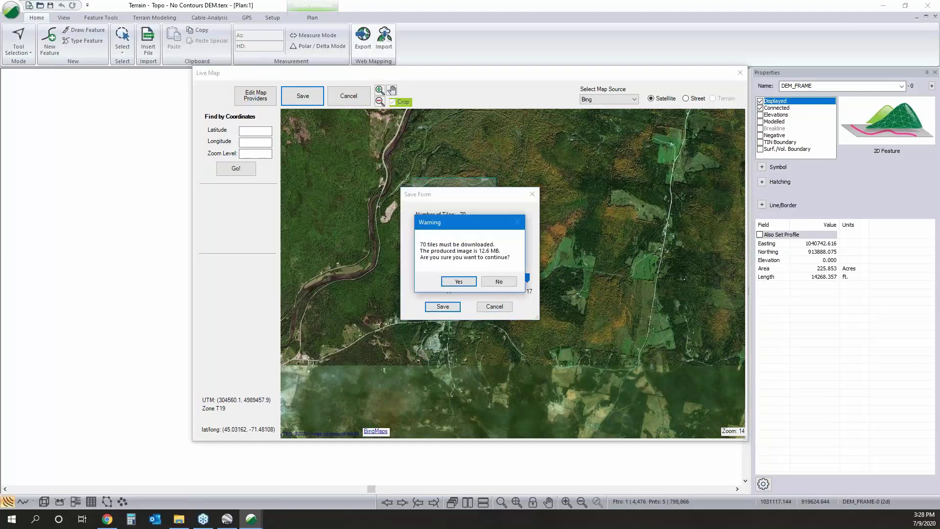
{"action": "left_click", "coordinate": [468, 284]}
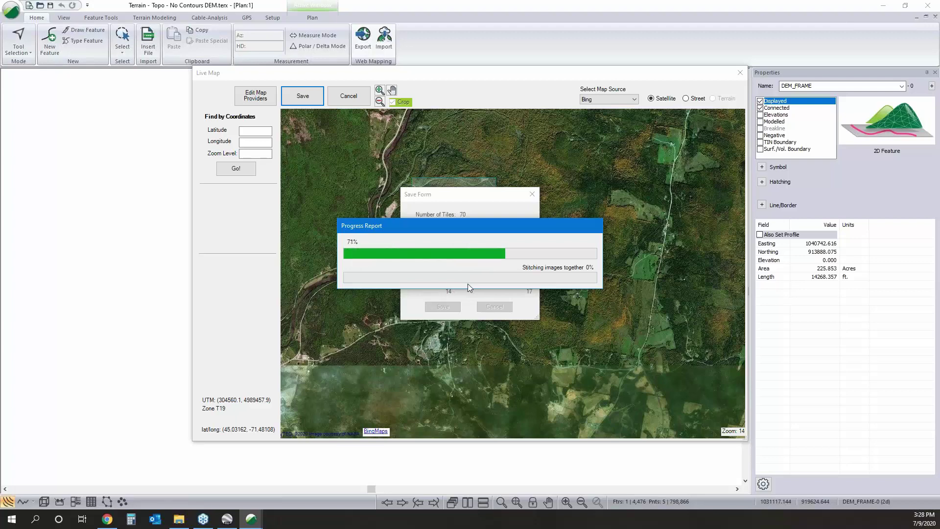
Save the downloaded imagery as image.jpg in the USGS folder and proceed to its import options
{"action": "left_click", "coordinate": [251, 519]}
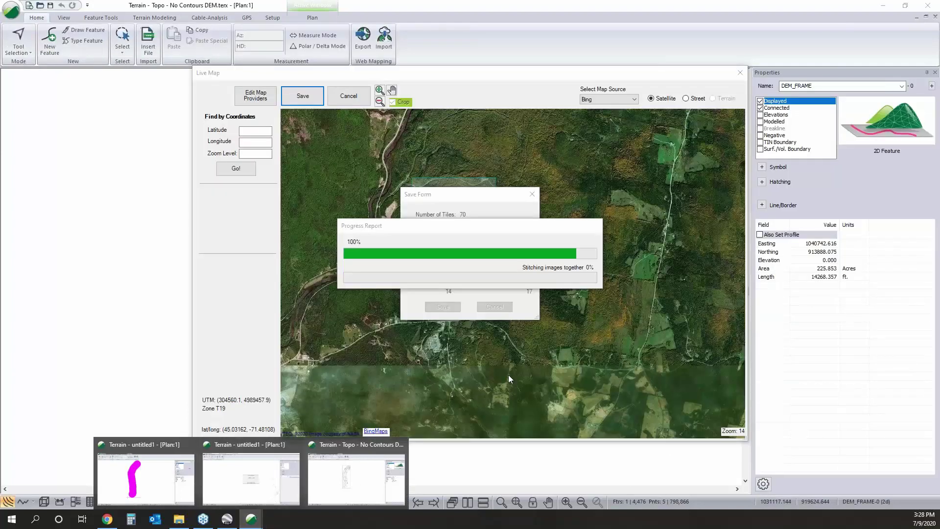
{"action": "left_click", "coordinate": [566, 89]}
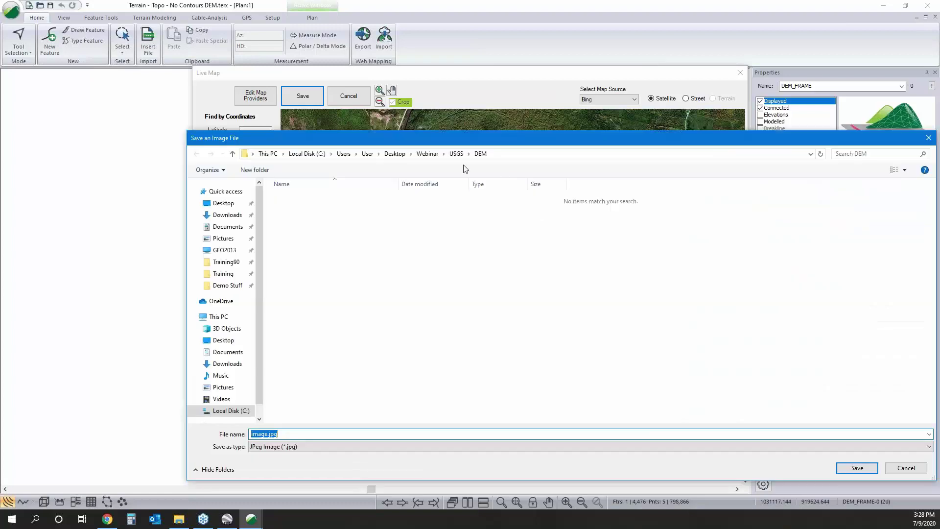
{"action": "left_click", "coordinate": [456, 153]}
{"action": "left_click", "coordinate": [856, 468]}
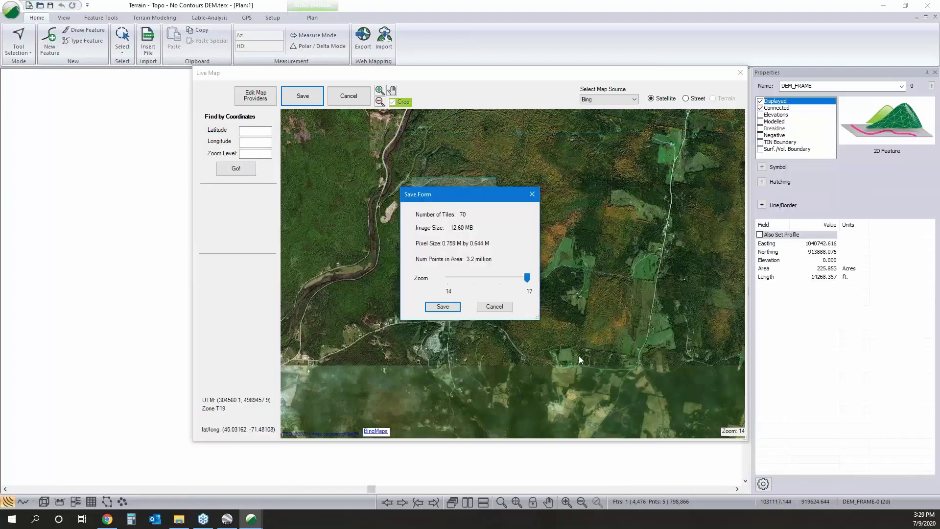
{"action": "left_click", "coordinate": [443, 305]}
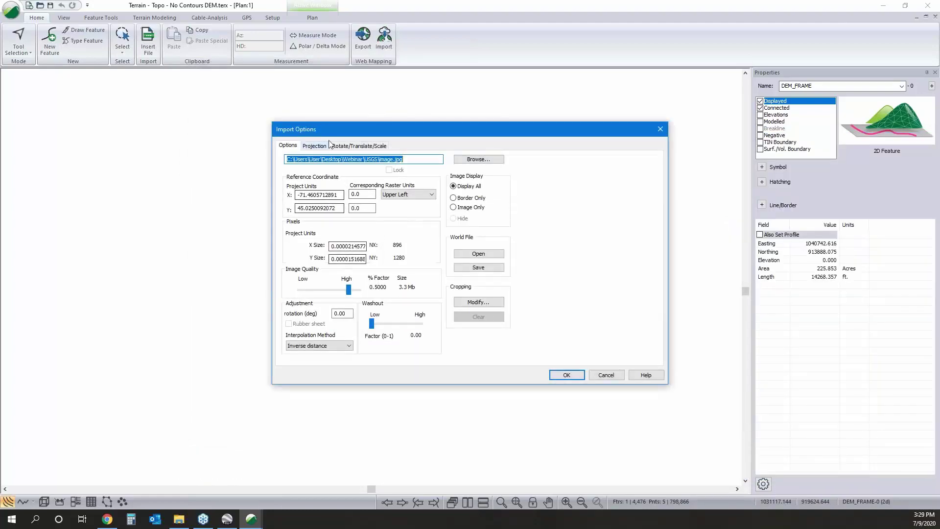
Review the image's import projection and raise the image quality to a factor of 1.0
{"action": "left_click", "coordinate": [321, 149]}
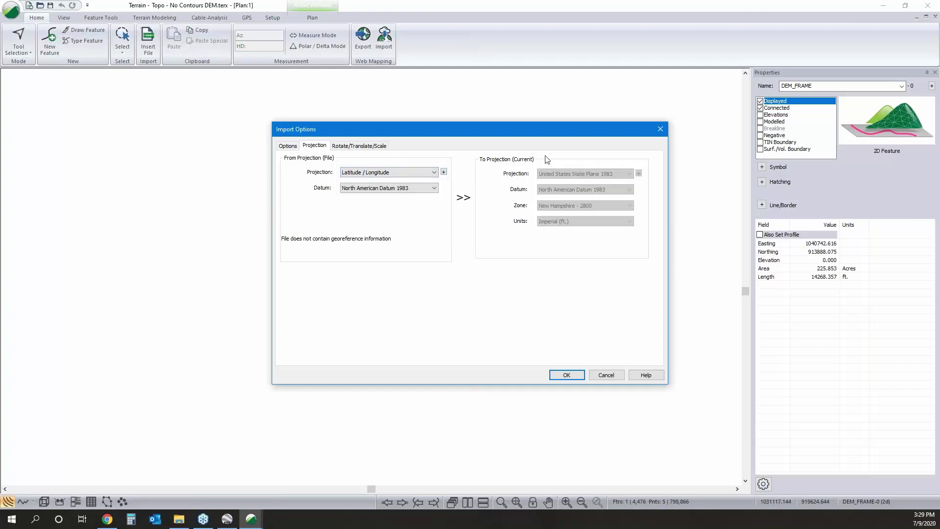
{"action": "left_click", "coordinate": [288, 146]}
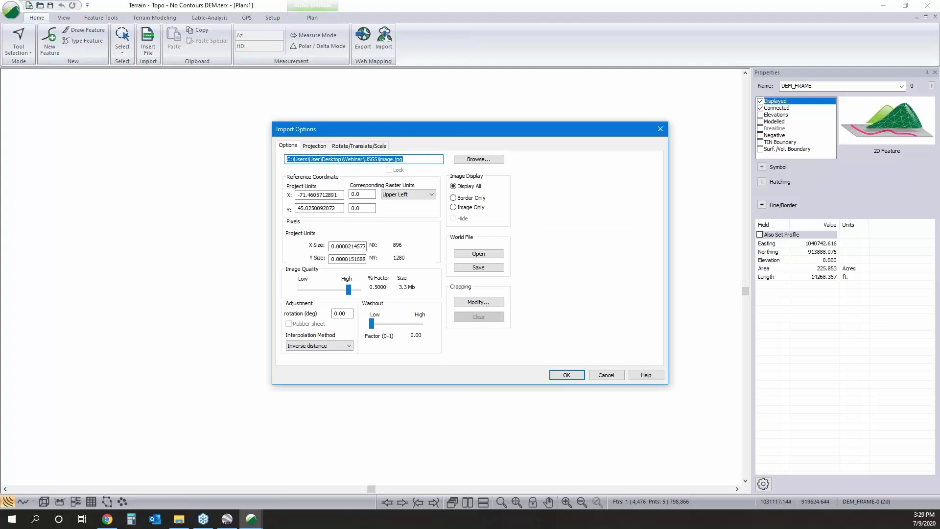
{"action": "left_click", "coordinate": [349, 289]}
{"action": "left_click", "coordinate": [360, 292]}
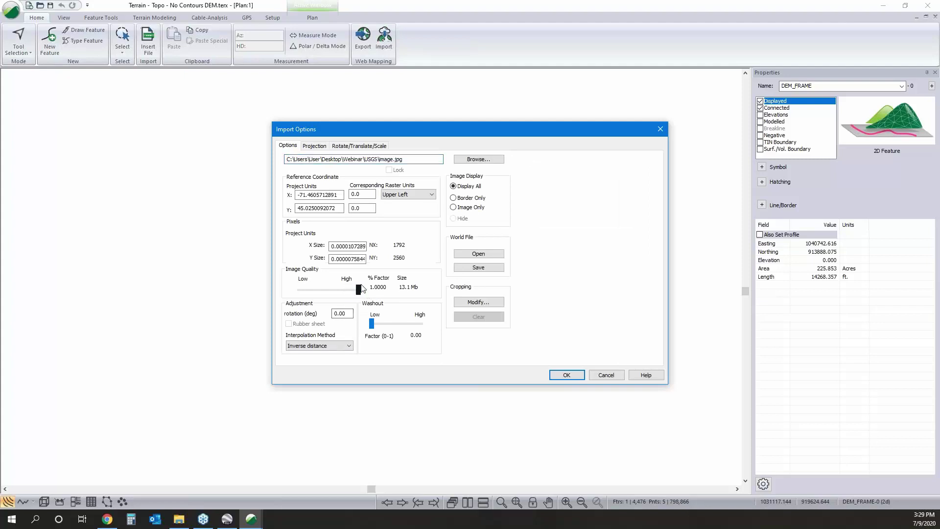
Import the image into the background, transforming it from latitude/longitude to the New Hampshire state plane coordinate system
{"action": "left_click", "coordinate": [567, 374]}
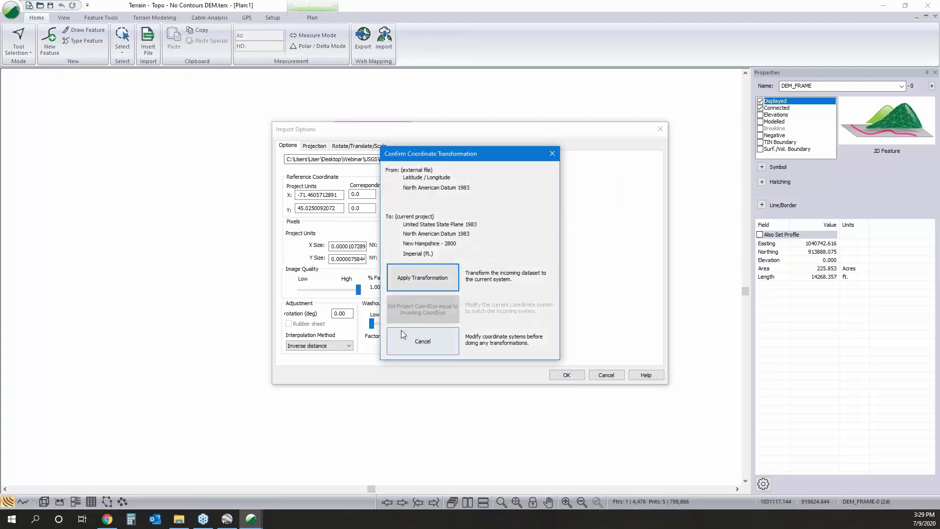
{"action": "left_click", "coordinate": [424, 282]}
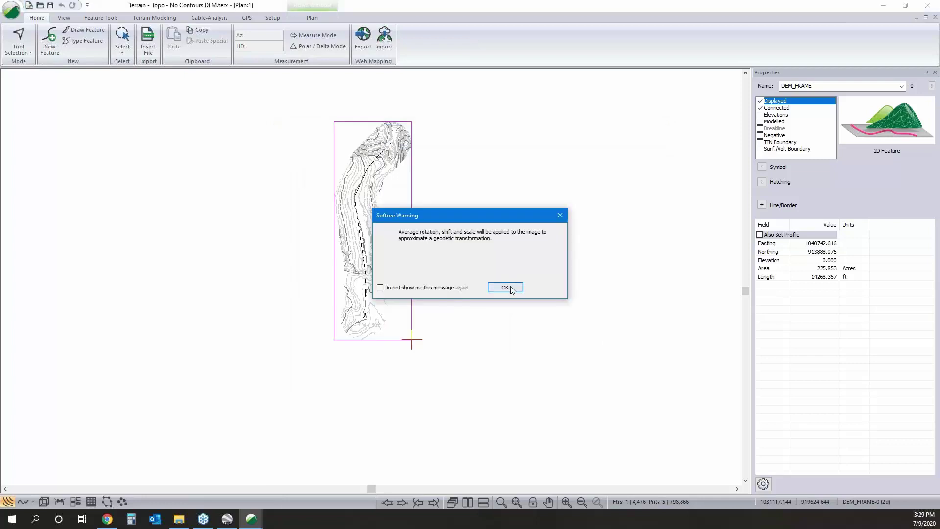
{"action": "left_click", "coordinate": [507, 287]}
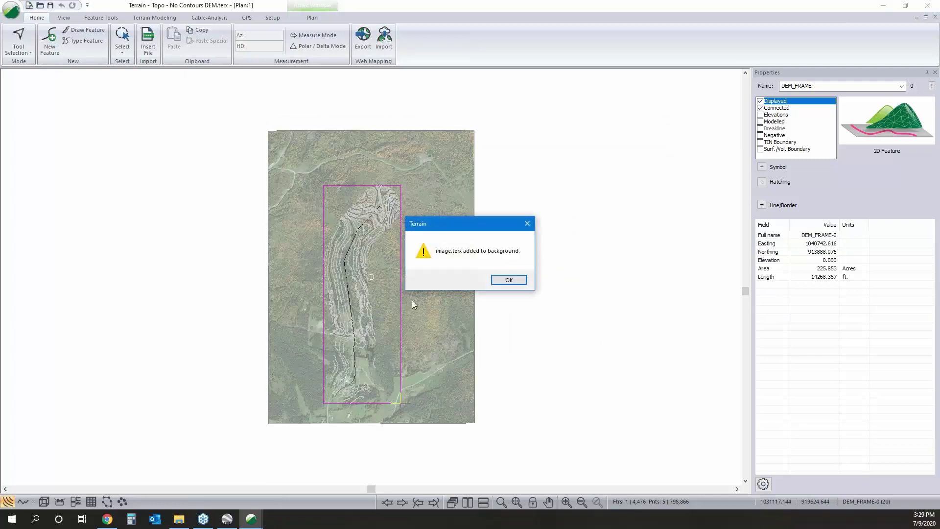
{"action": "left_click", "coordinate": [517, 279]}
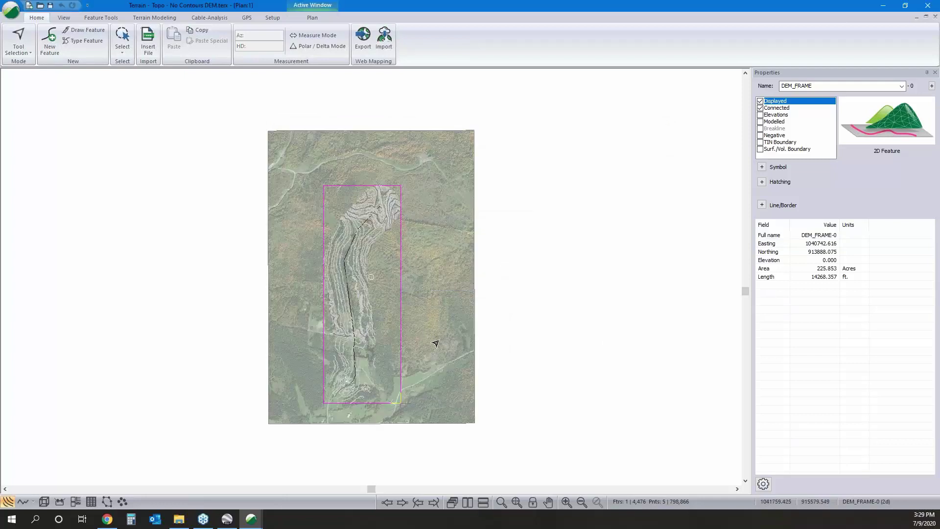
Switch to the untitled1 LAS terrain and examine the gaps in its TIN surface in the 3D view
{"action": "left_click", "coordinate": [251, 519]}
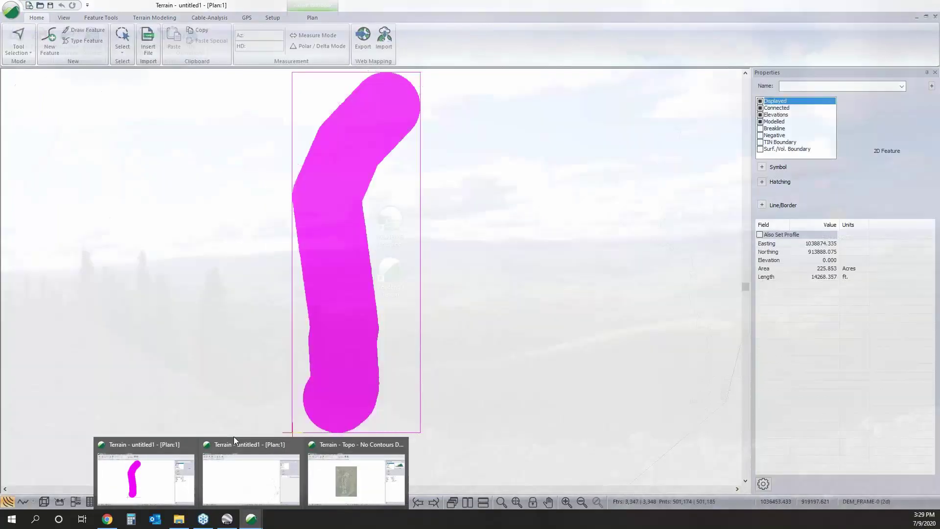
{"action": "left_click", "coordinate": [234, 436]}
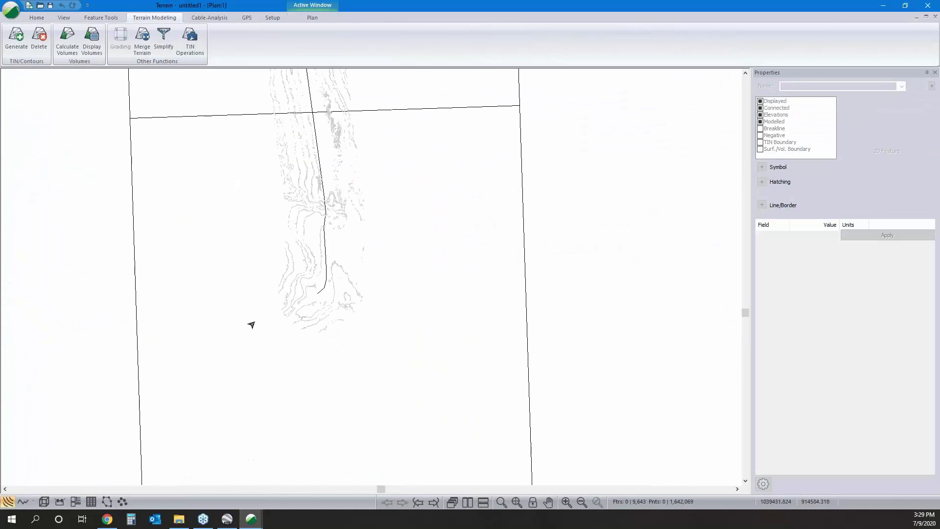
{"action": "left_click", "coordinate": [47, 501]}
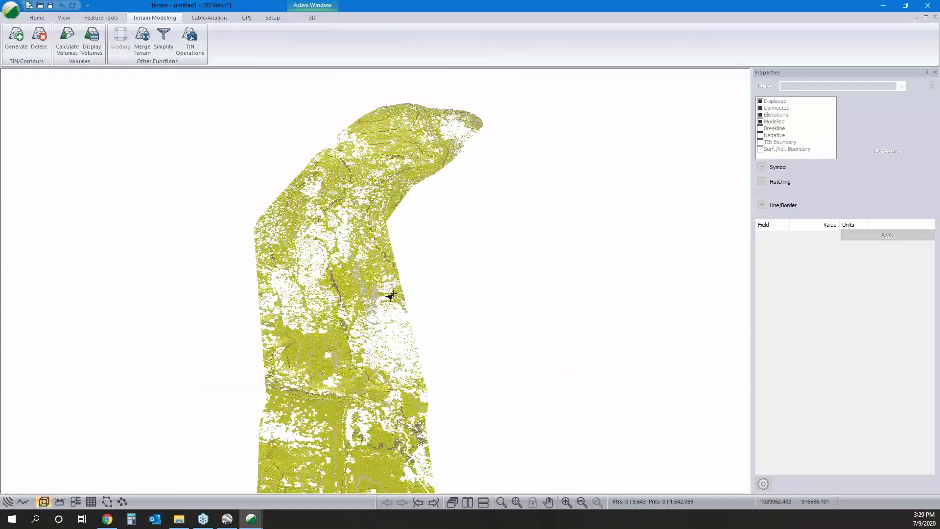
{"action": "scroll", "coordinate": [377, 336], "scroll_direction": "up", "scroll_amount": 1}
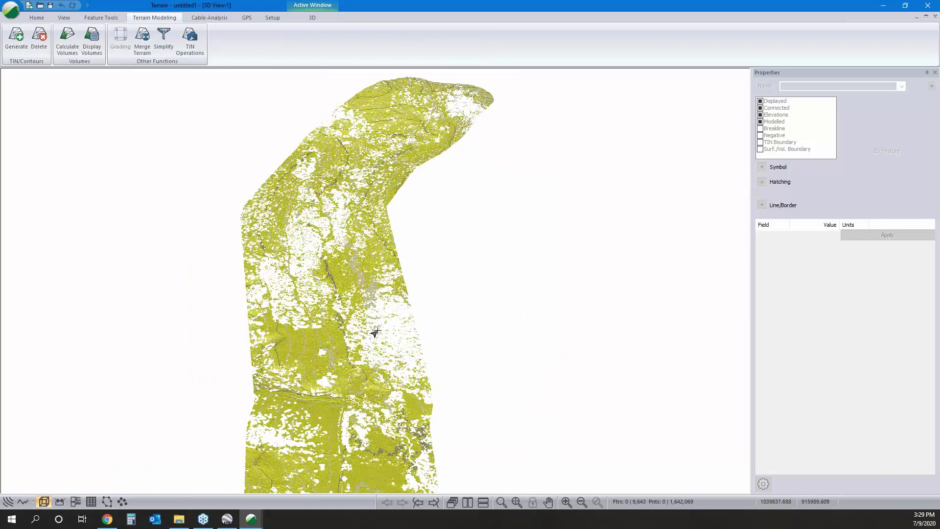
{"action": "scroll", "coordinate": [375, 333], "scroll_direction": "up", "scroll_amount": 2}
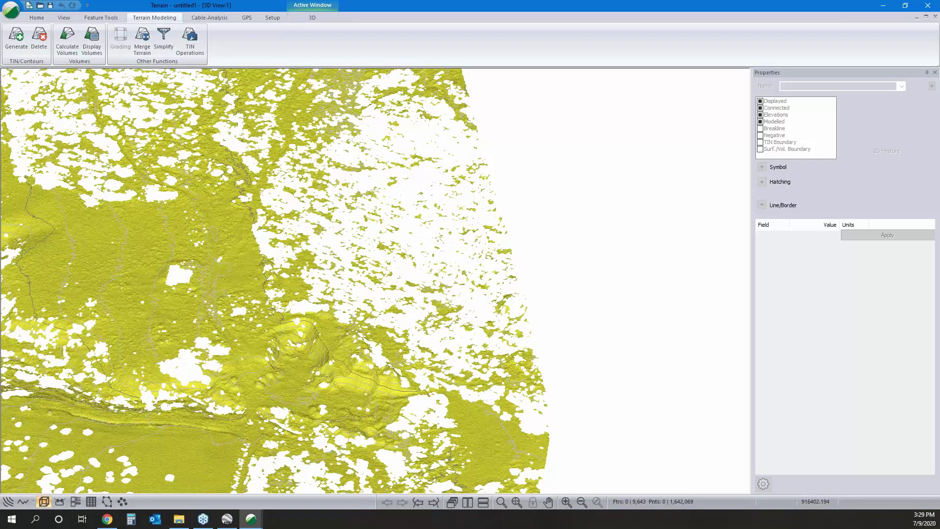
Regenerate the LAS terrain's triangles and contours with a maximum side length of 200
{"action": "left_click", "coordinate": [16, 37]}
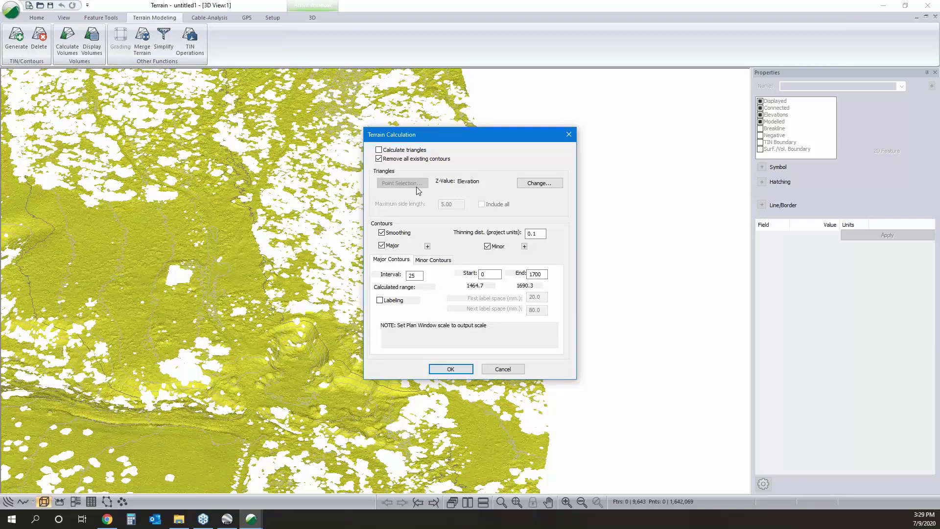
{"action": "left_click", "coordinate": [378, 150]}
{"action": "left_click", "coordinate": [378, 150]}
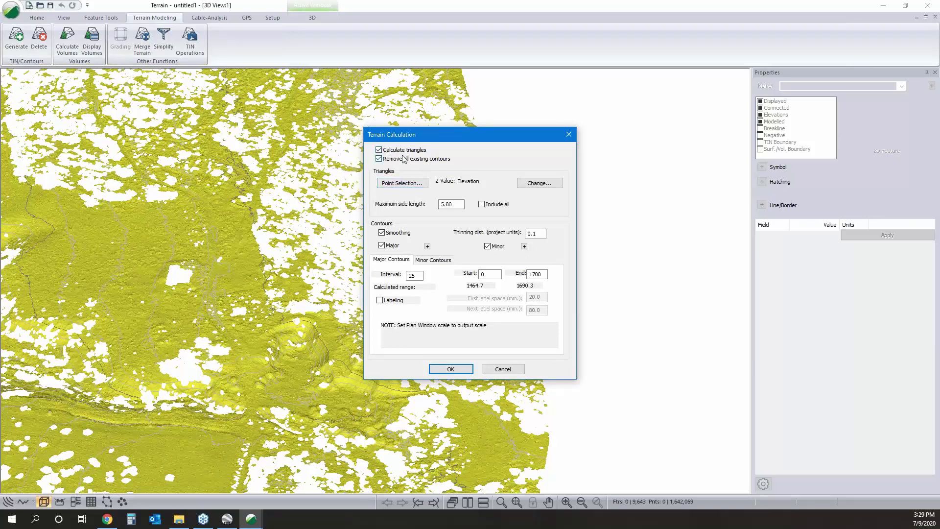
{"action": "double_click", "coordinate": [446, 204]}
{"action": "type", "text": "200"}
{"action": "left_click", "coordinate": [451, 368]}
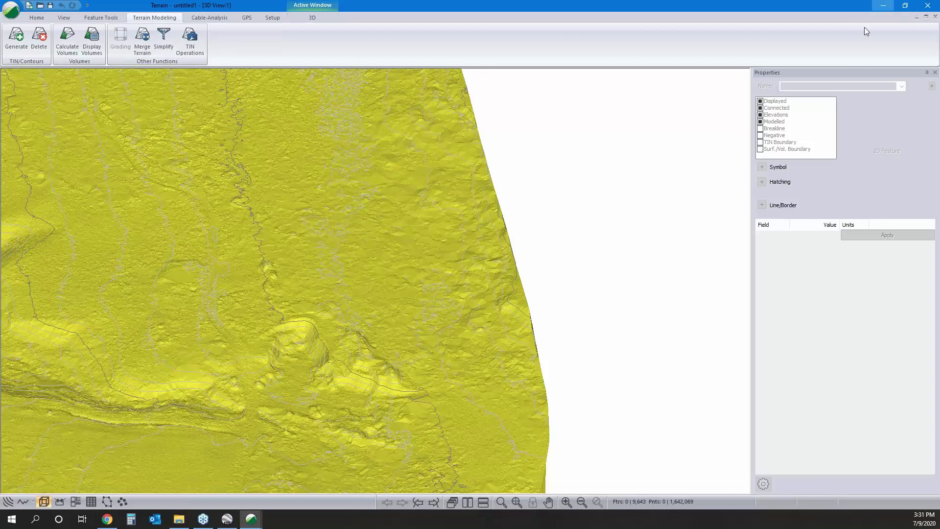
Return to the Topo - No Contours DEM terrain and open the import options for the first USGS file in the LAS folder
{"action": "left_click", "coordinate": [883, 5]}
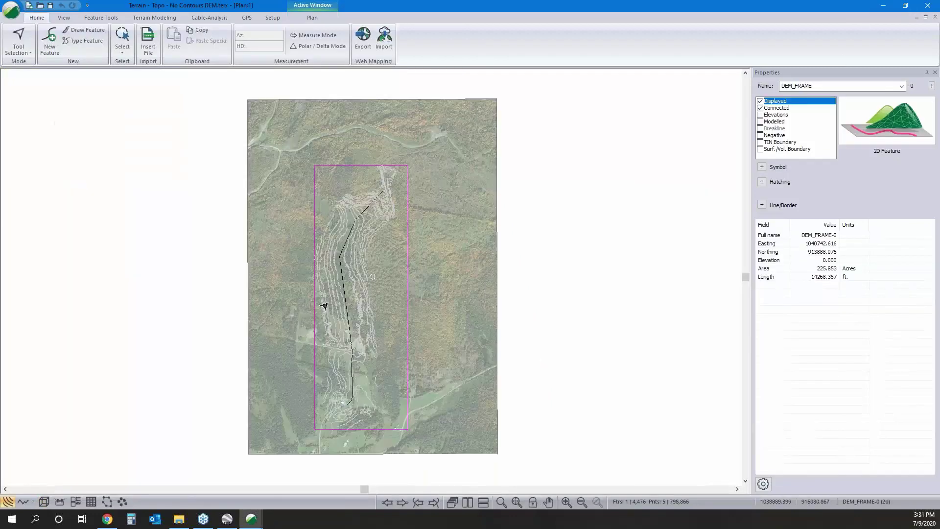
{"action": "left_click", "coordinate": [148, 43]}
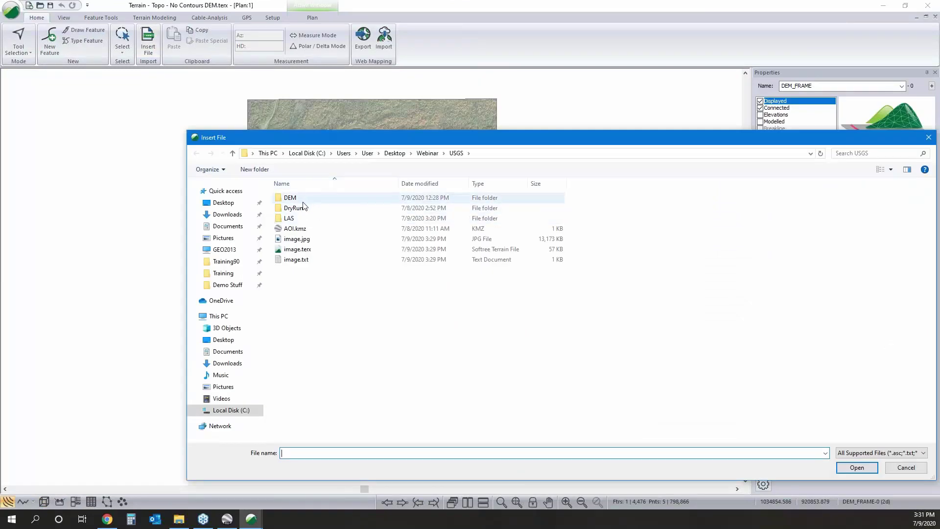
{"action": "left_click", "coordinate": [303, 201]}
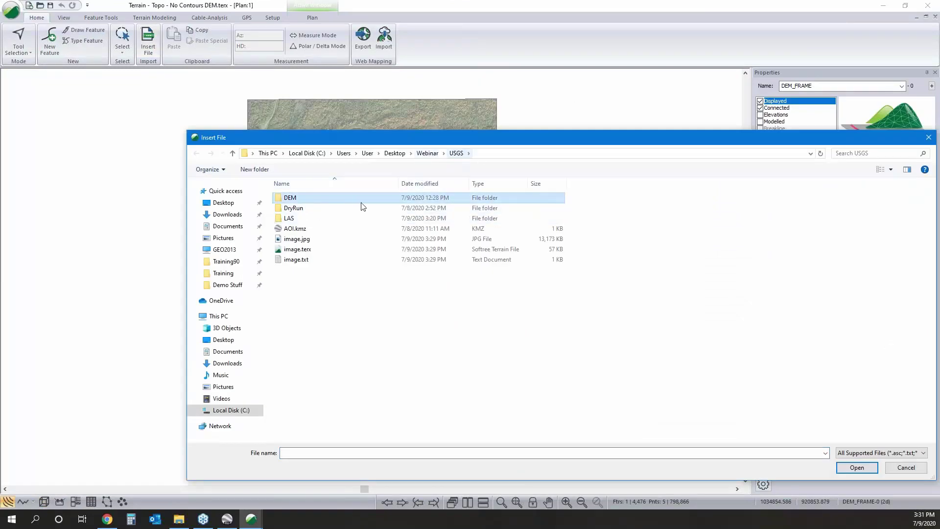
{"action": "double_click", "coordinate": [302, 198]}
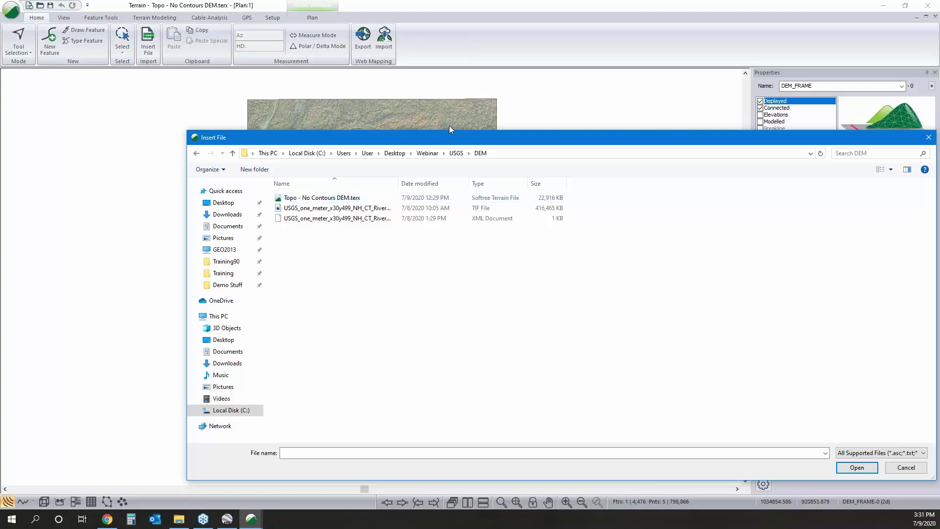
{"action": "left_click", "coordinate": [456, 153]}
{"action": "double_click", "coordinate": [306, 219]}
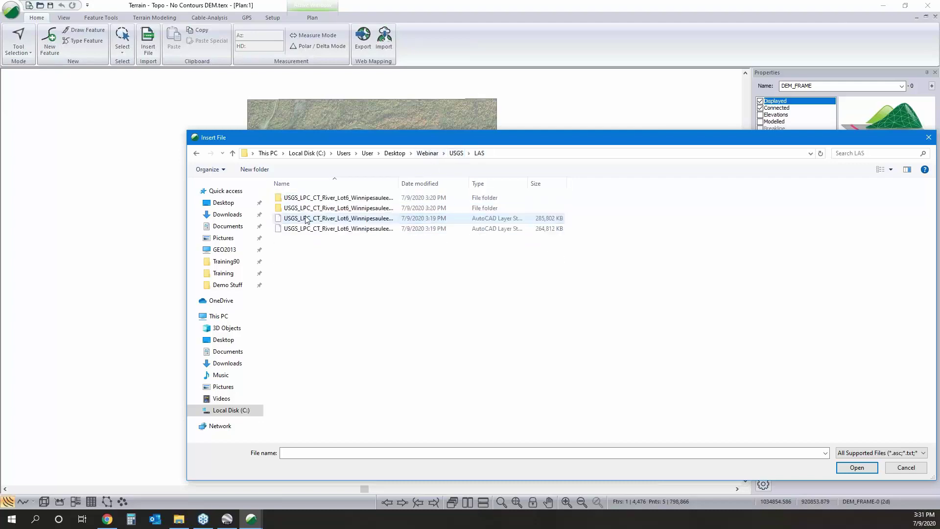
{"action": "left_click", "coordinate": [306, 219]}
{"action": "left_click", "coordinate": [865, 471]}
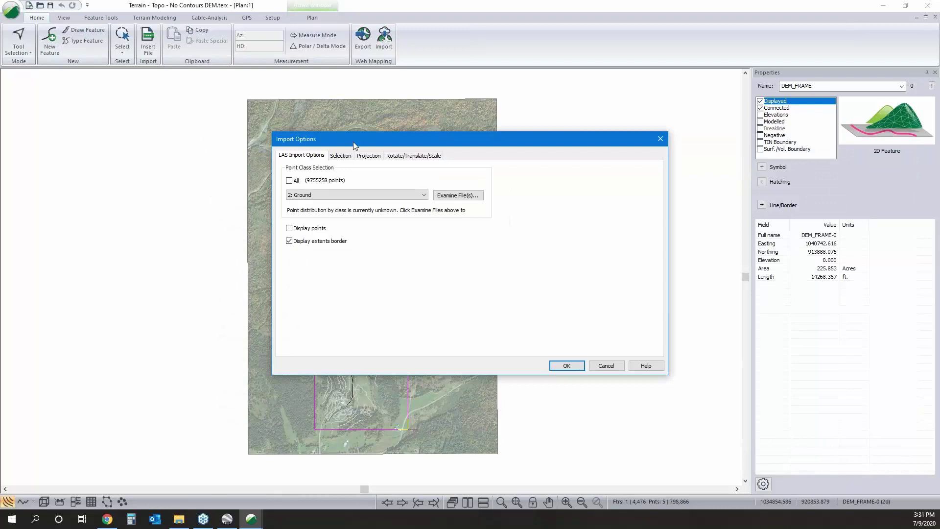
Try thinning the LAS points with 4 skipped, view the filtering region options, and cancel the import
{"action": "left_click", "coordinate": [340, 156]}
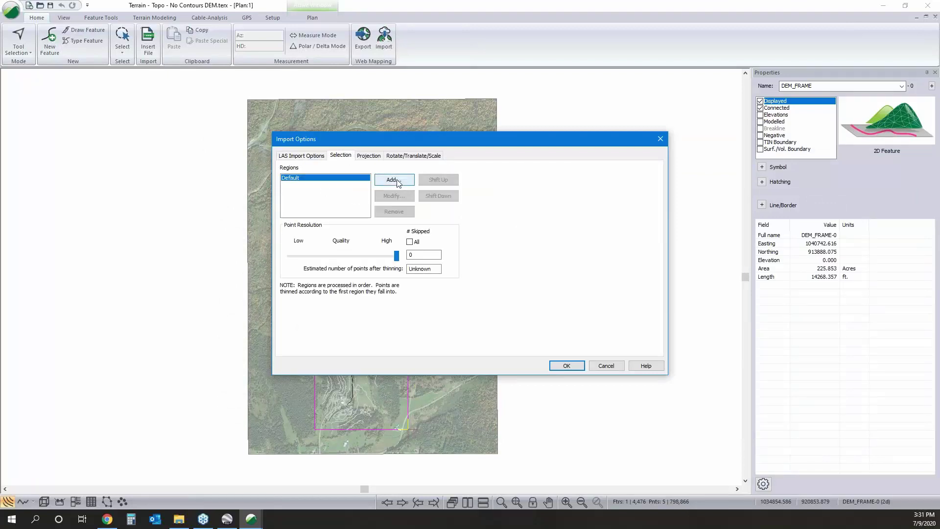
{"action": "left_click_drag", "start_coordinate": [397, 257], "coordinate": [399, 277]}
{"action": "left_click_drag", "start_coordinate": [397, 256], "coordinate": [347, 267]}
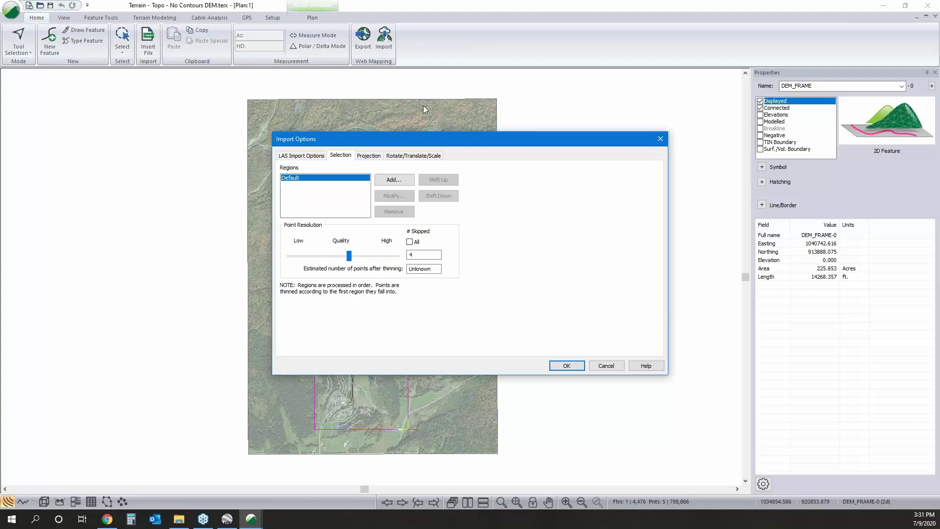
{"action": "left_click", "coordinate": [401, 185]}
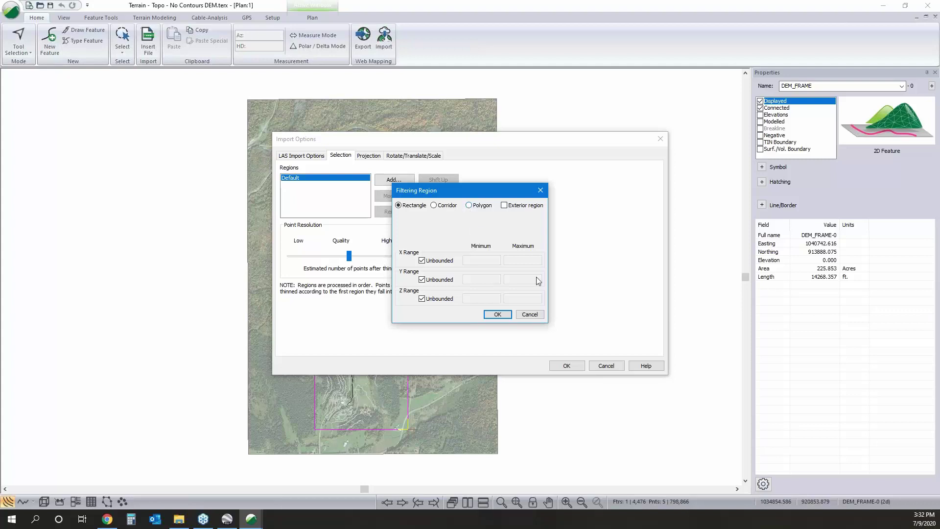
{"action": "left_click", "coordinate": [528, 314]}
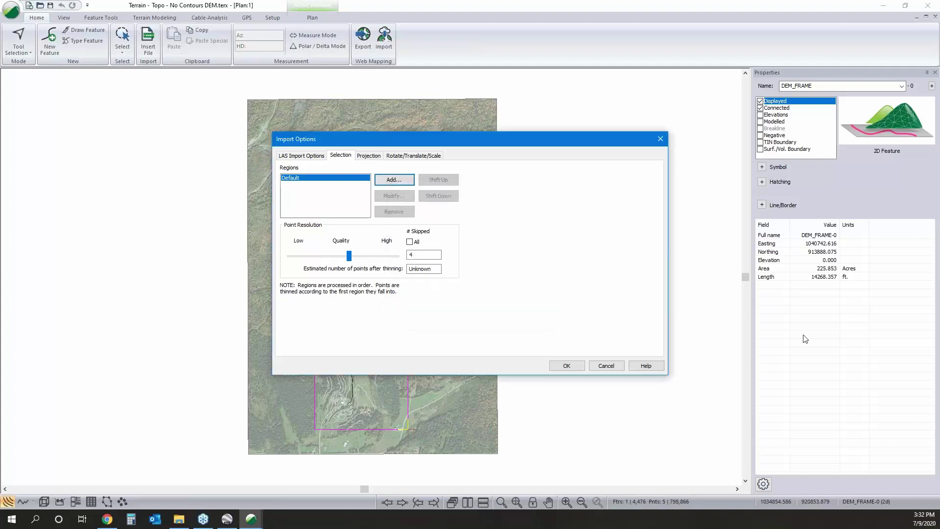
{"action": "left_click", "coordinate": [606, 365]}
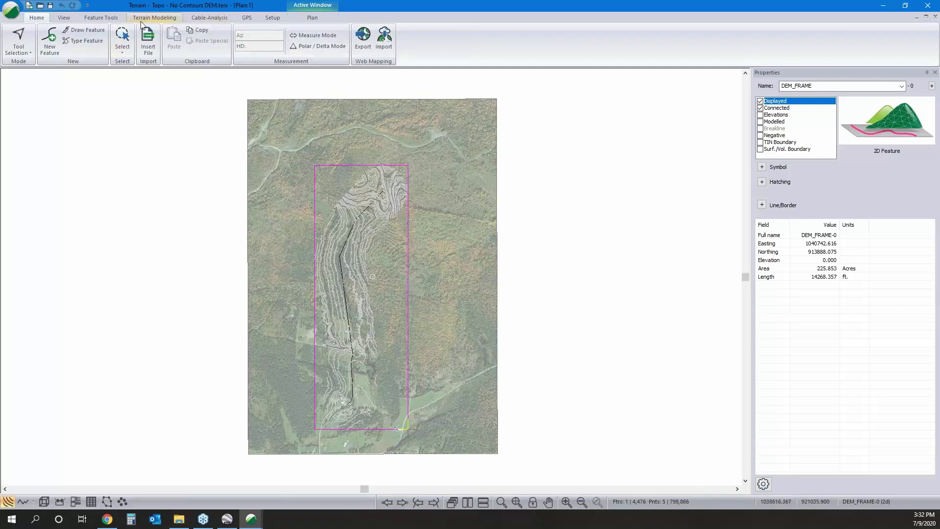
Review the available methods for simplifying the DEM terrain's surface point data and close the settings without applying them
{"action": "left_click", "coordinate": [154, 18]}
{"action": "left_click", "coordinate": [169, 47]}
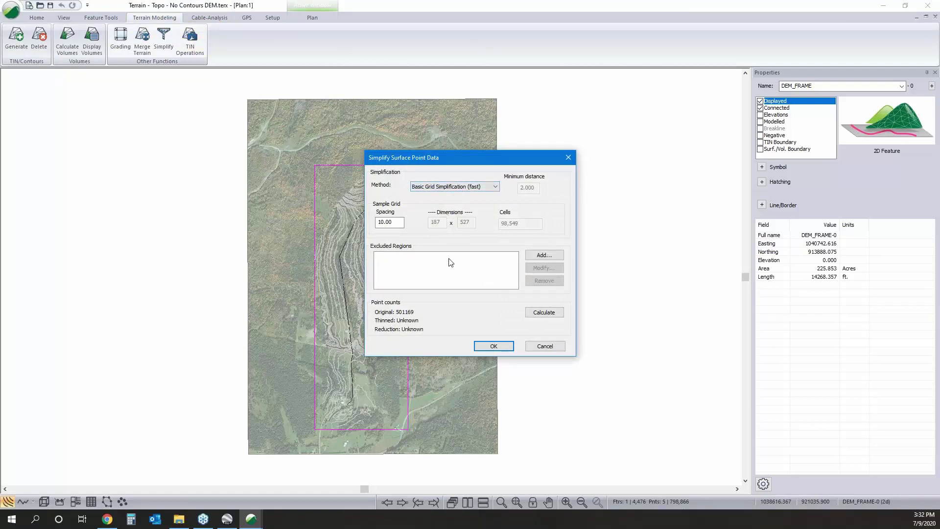
{"action": "left_click", "coordinate": [441, 187]}
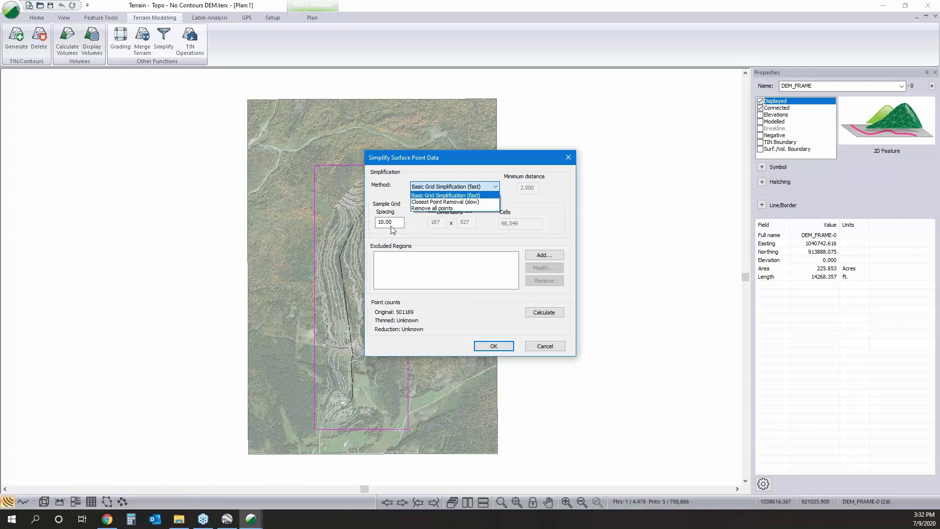
{"action": "left_click", "coordinate": [524, 219]}
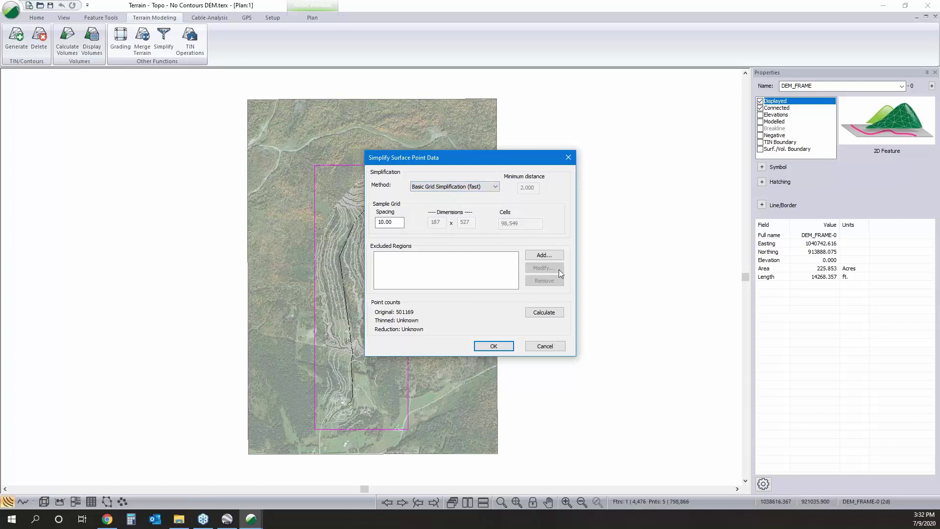
{"action": "left_click", "coordinate": [546, 346]}
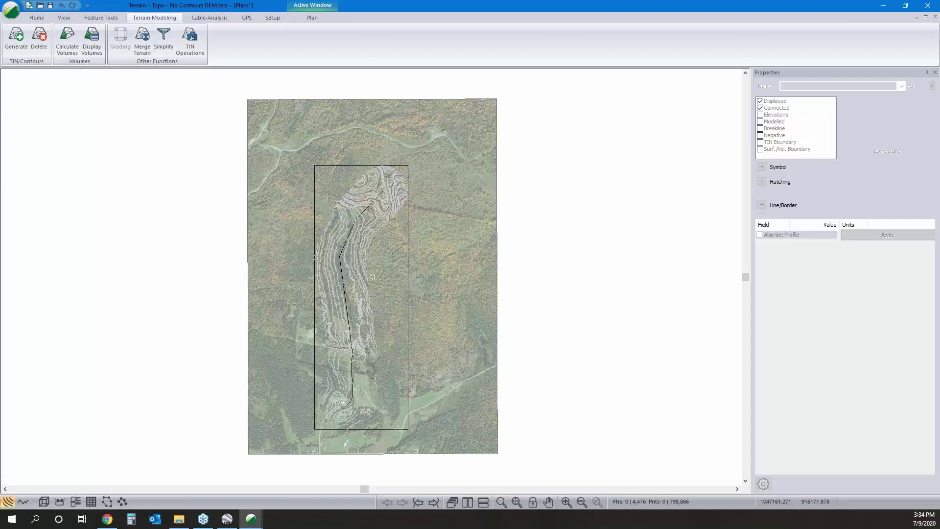
Look up the Live Map import among the web mapping functions
{"action": "left_click", "coordinate": [37, 20]}
{"action": "left_click", "coordinate": [390, 41]}
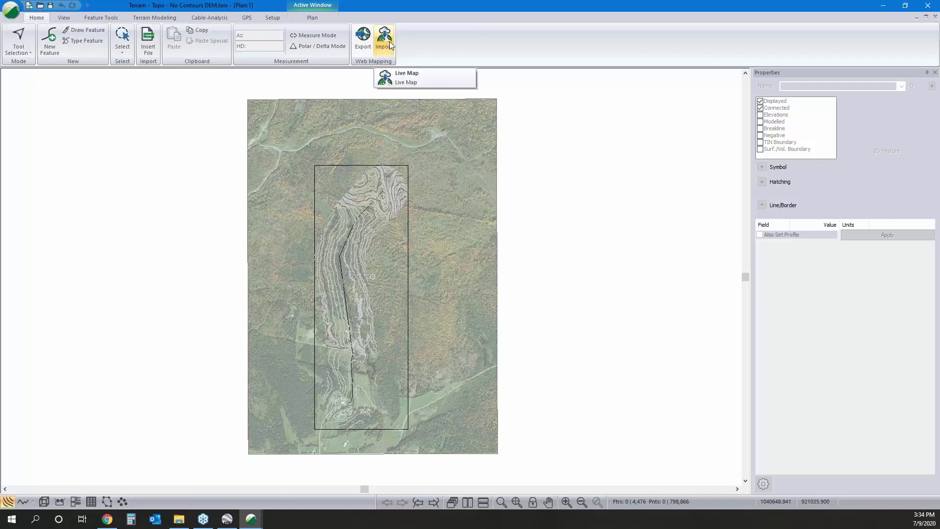
{"action": "left_click", "coordinate": [389, 41]}
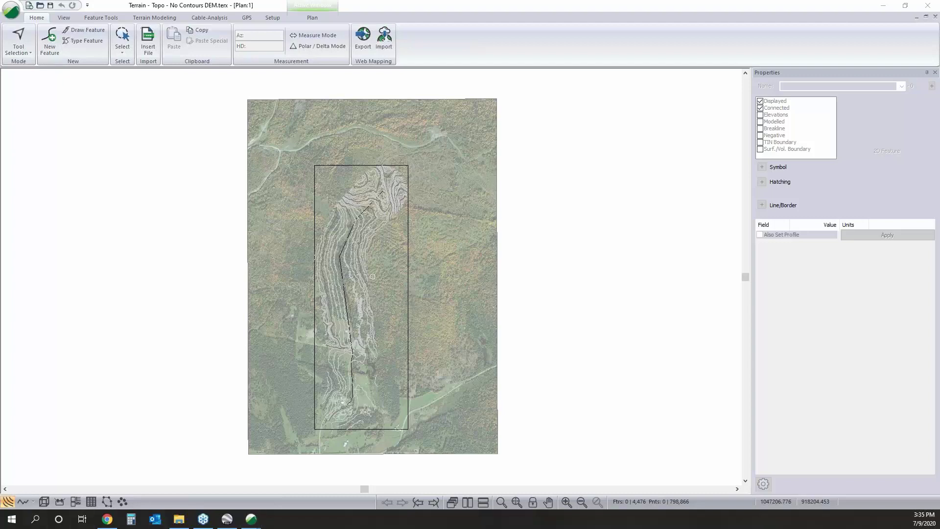
Switch to the 3D view of the untitled1 LAS terrain and review its triangle and contour calculation settings without changing them
{"action": "mouse_move", "coordinate": [251, 519]}
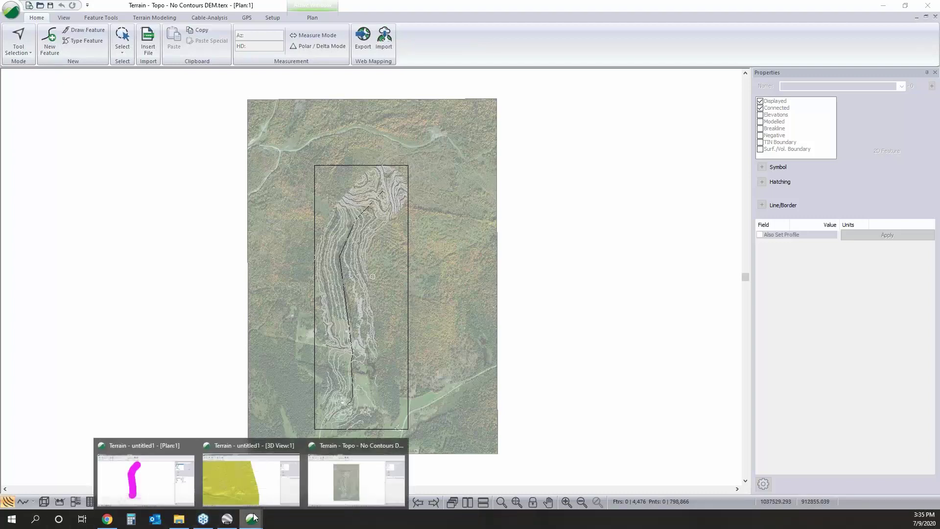
{"action": "left_click", "coordinate": [331, 442]}
{"action": "mouse_move", "coordinate": [249, 520]}
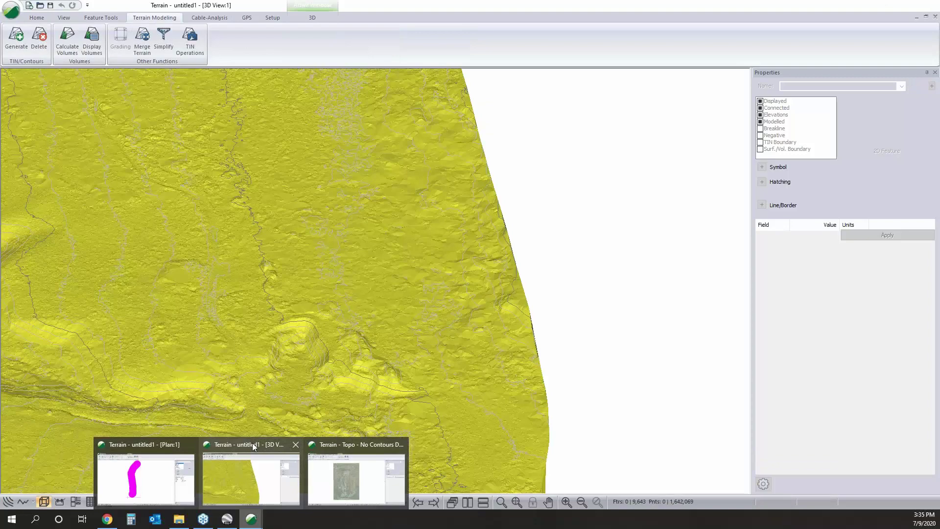
{"action": "left_click", "coordinate": [254, 447]}
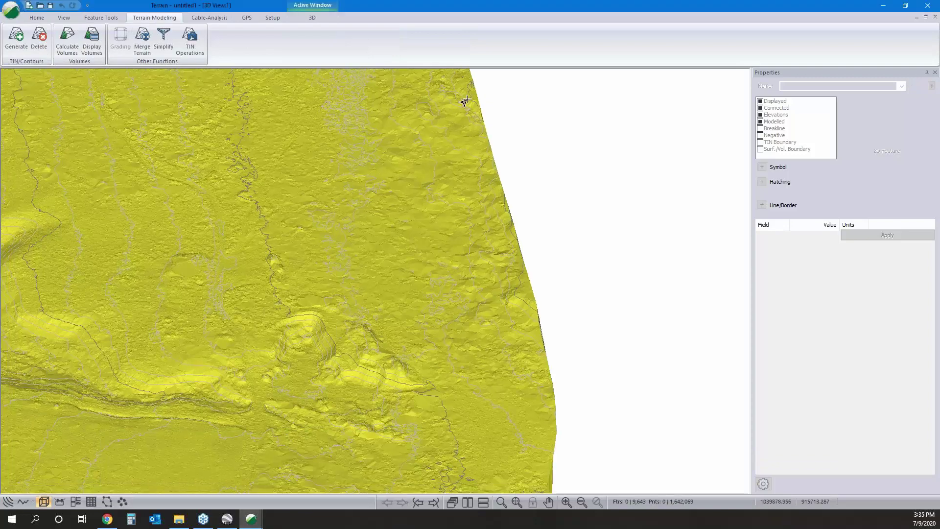
{"action": "scroll", "coordinate": [464, 101], "scroll_direction": "down", "scroll_amount": 5}
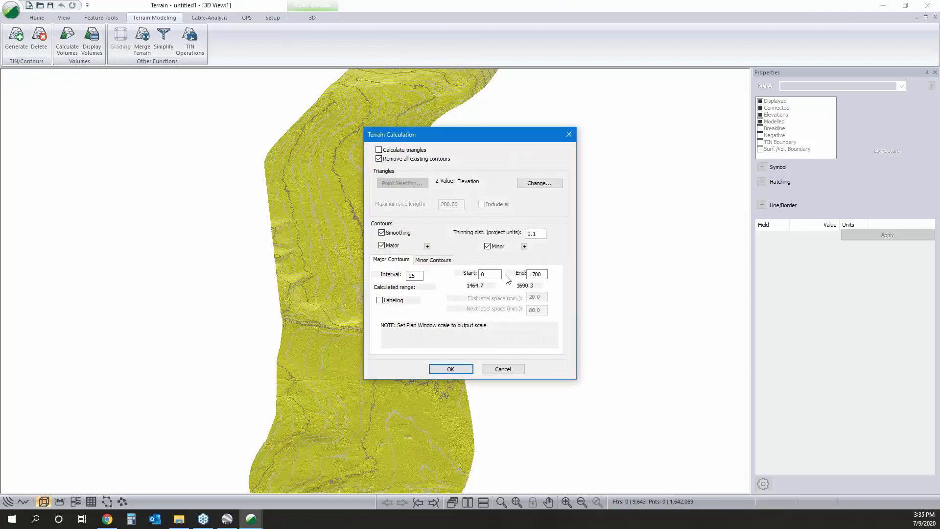
{"action": "left_click", "coordinate": [496, 369]}
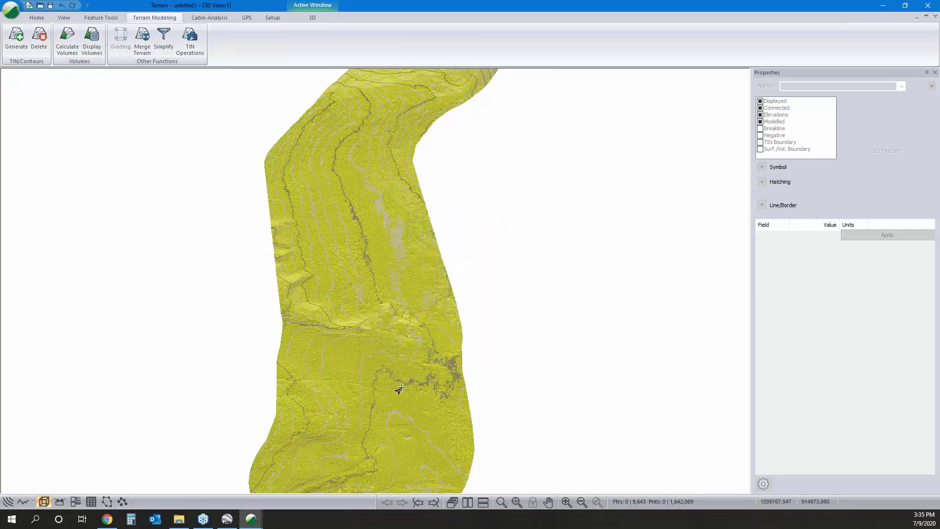
Examine the edge of the LAS terrain's TIN surface up close in the 3D view
{"action": "scroll", "coordinate": [406, 427], "scroll_direction": "up", "scroll_amount": 1}
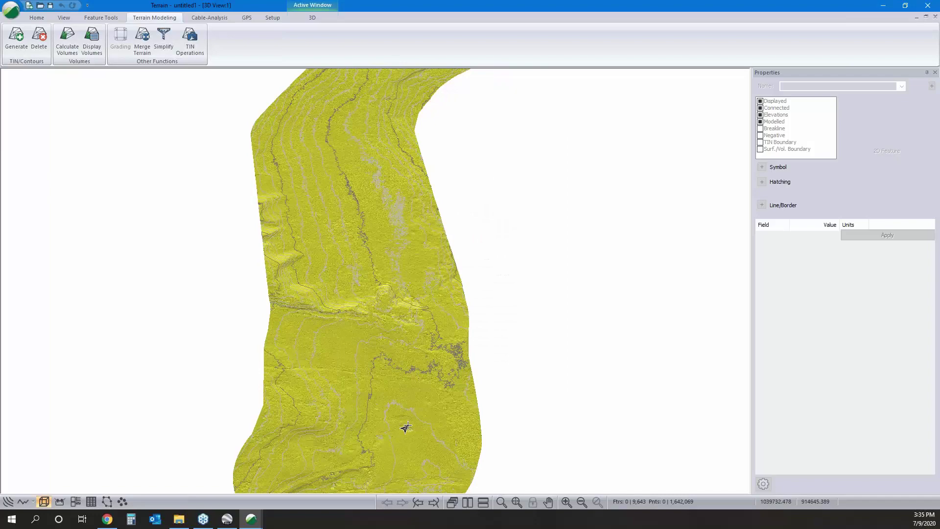
{"action": "scroll", "coordinate": [434, 288], "scroll_direction": "up", "scroll_amount": 5}
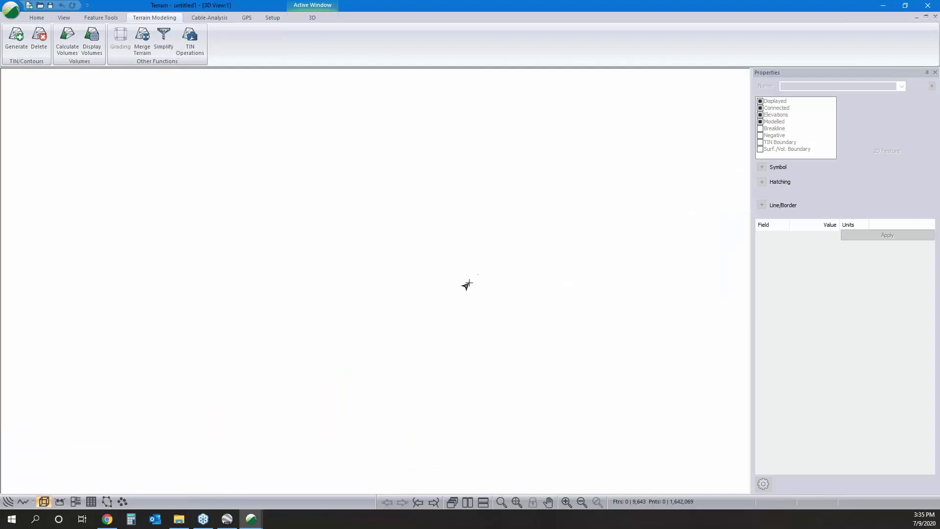
{"action": "scroll", "coordinate": [466, 289], "scroll_direction": "down", "scroll_amount": 1}
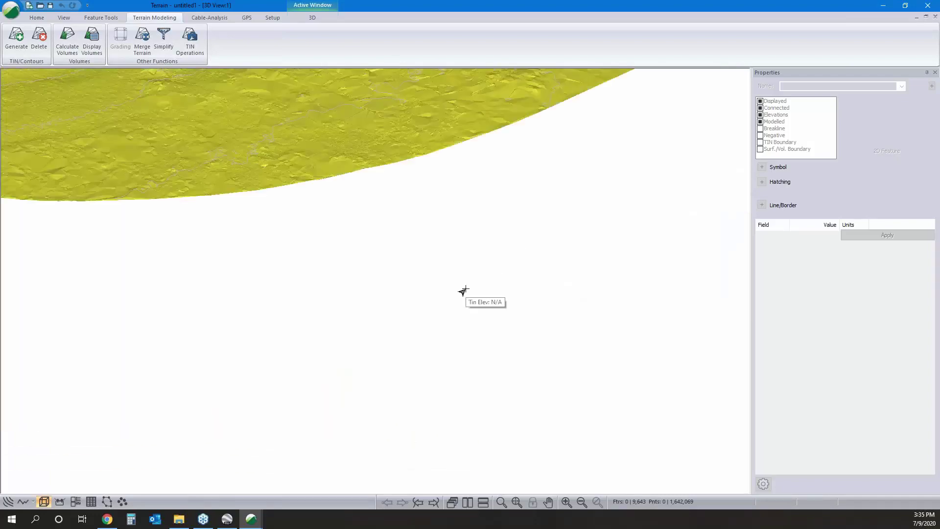